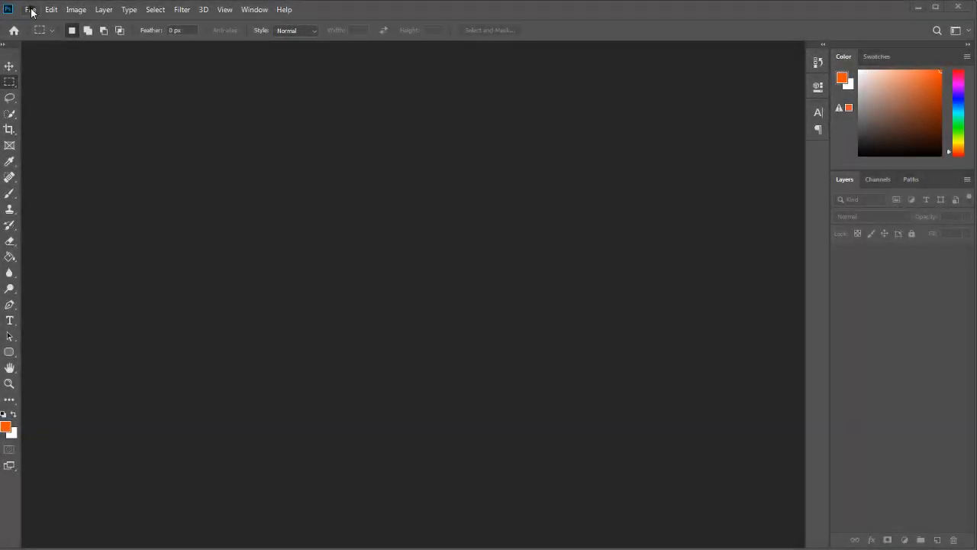
- Create a new document 851 pixels wide and 315 pixels high with a resolution of 150 pixels/inch
left_click(31, 10)
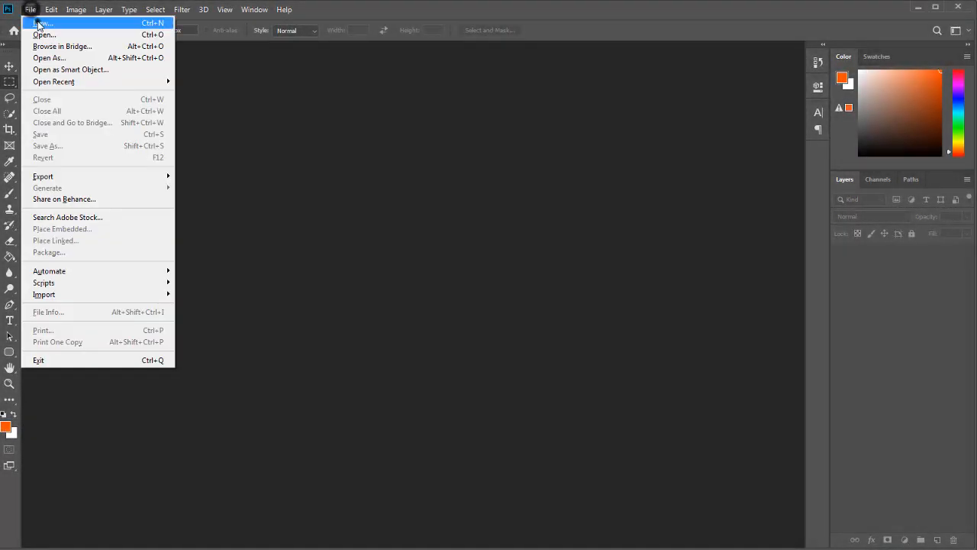
left_click(32, 14)
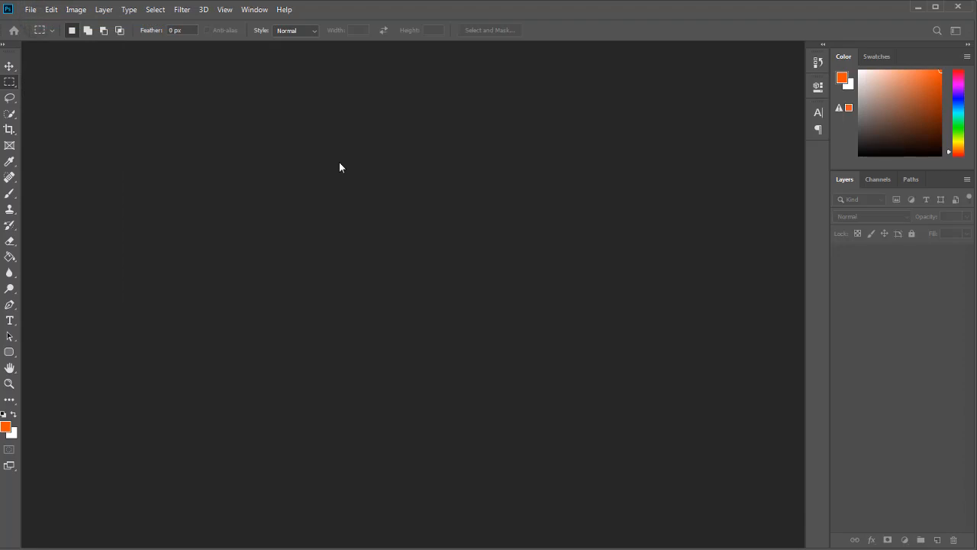
key("ctrl+n")
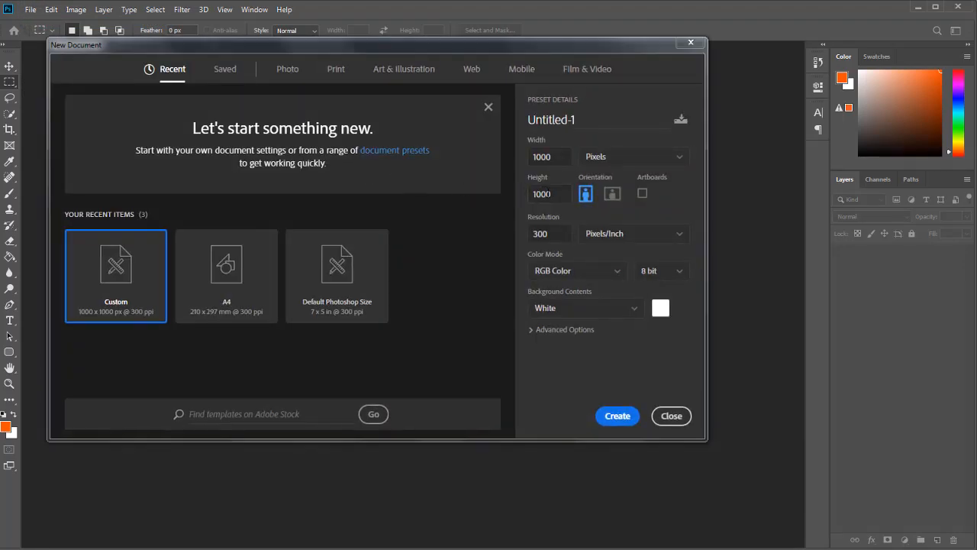
left_click_drag(565, 162, 517, 161)
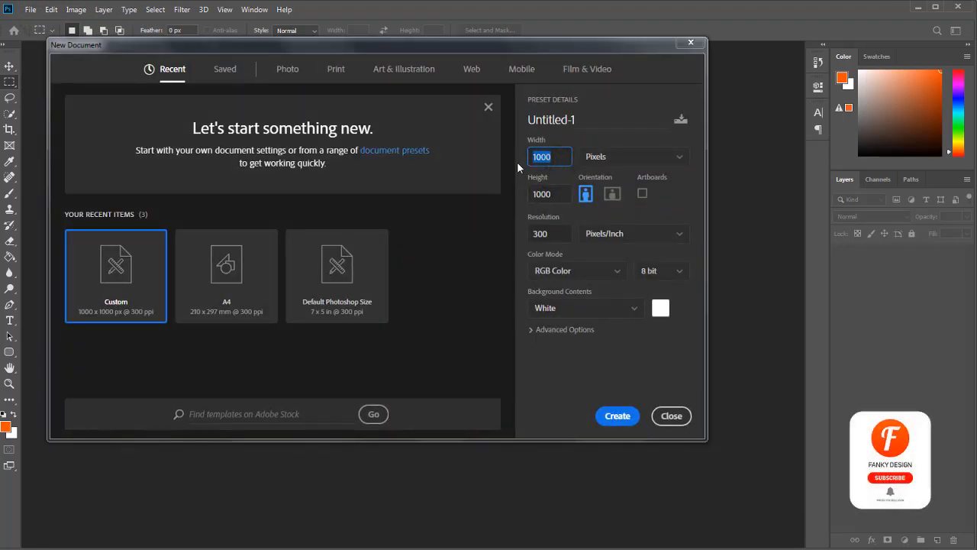
type("851")
double_click(549, 193)
type("315")
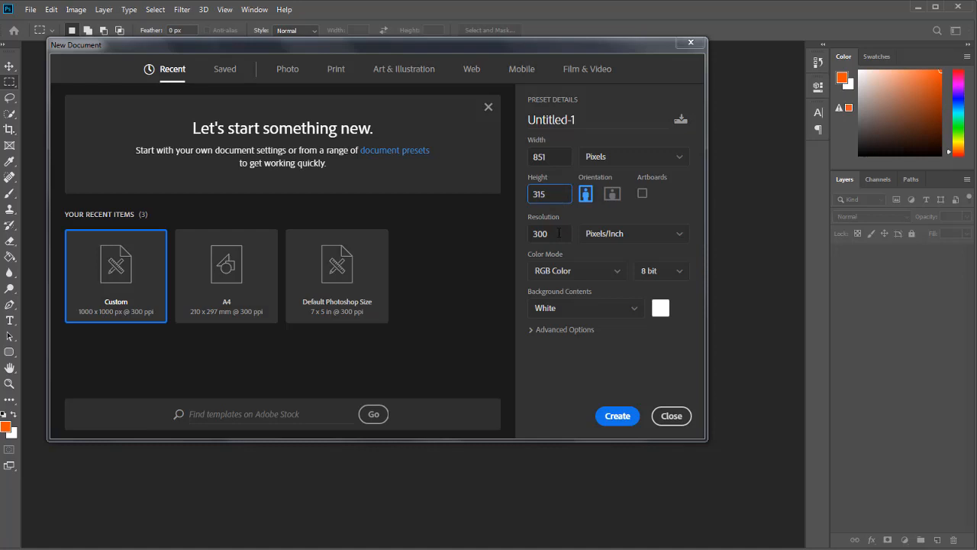
double_click(558, 233)
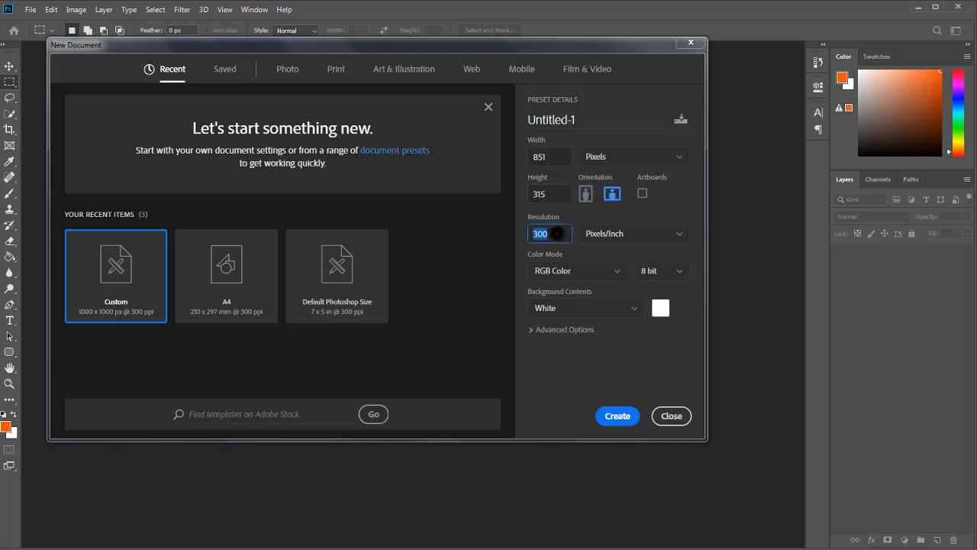
type("150")
key("Return")
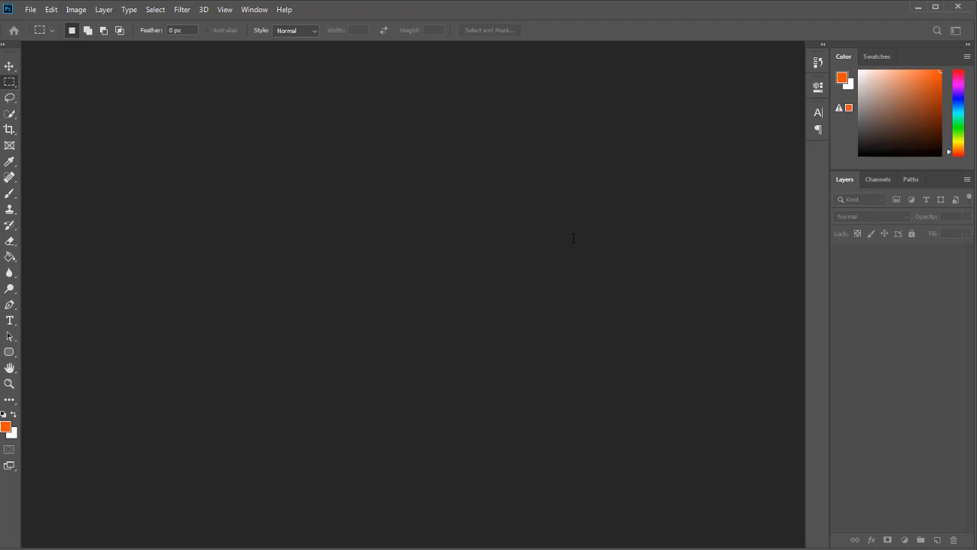
- Draw a rectangle about 238 by 366 px that overlaps the left end of the canvas
left_click(9, 66)
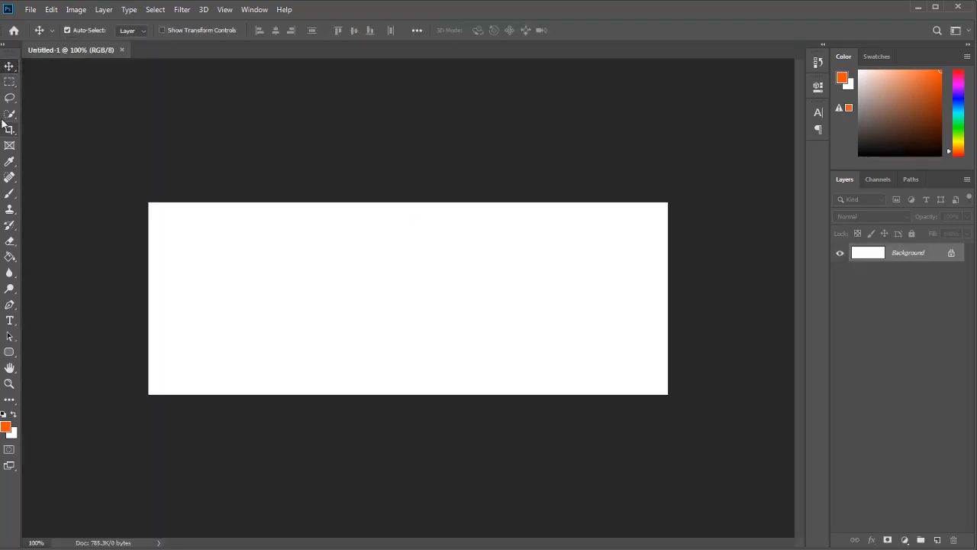
right_click(9, 351)
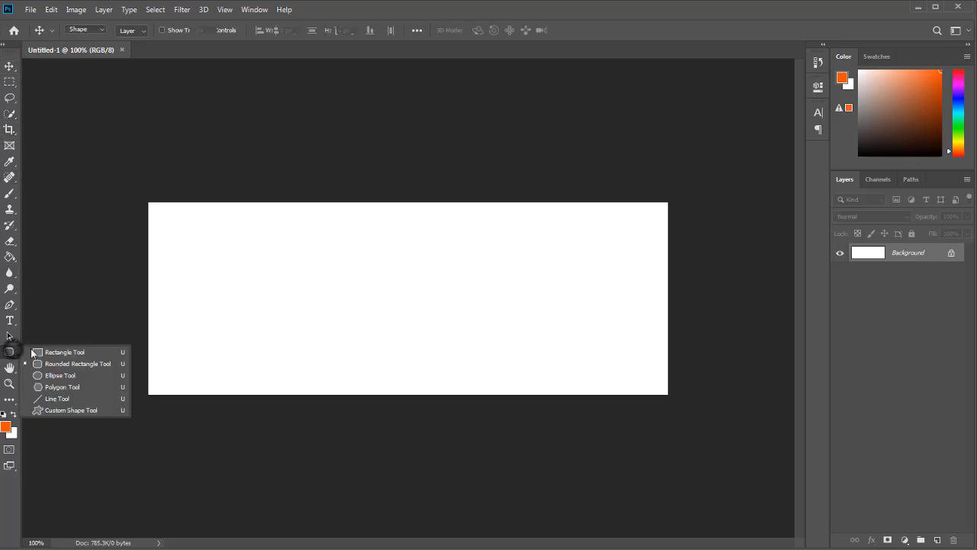
left_click(45, 350)
left_click_drag(132, 192, 277, 415)
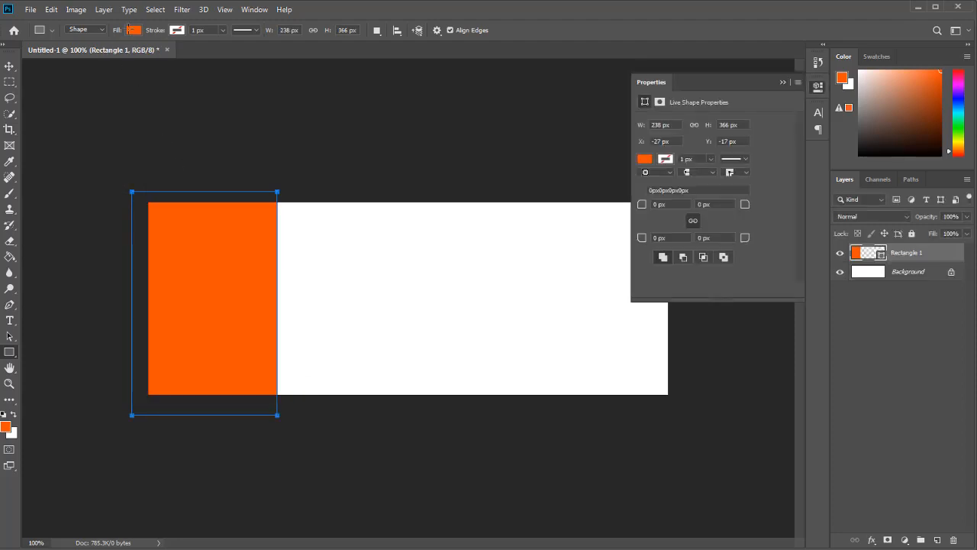
- Set the rectangle's fill to the dark grey solid colour 3c3c3c
left_click(644, 160)
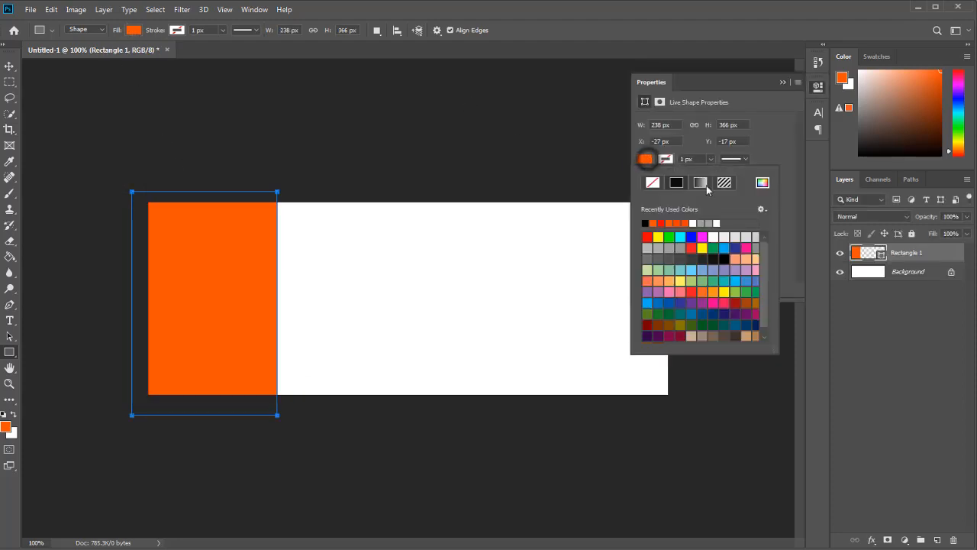
left_click(761, 184)
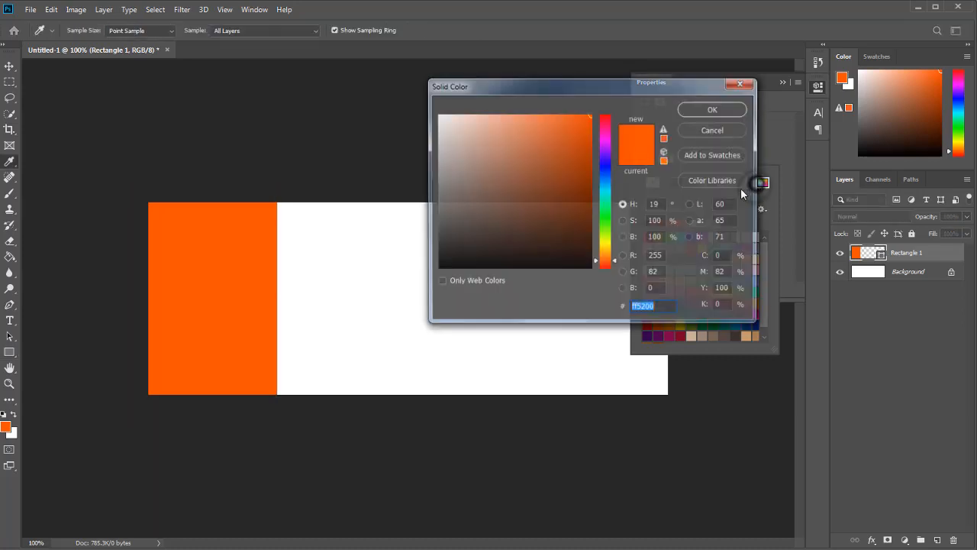
type("161616")
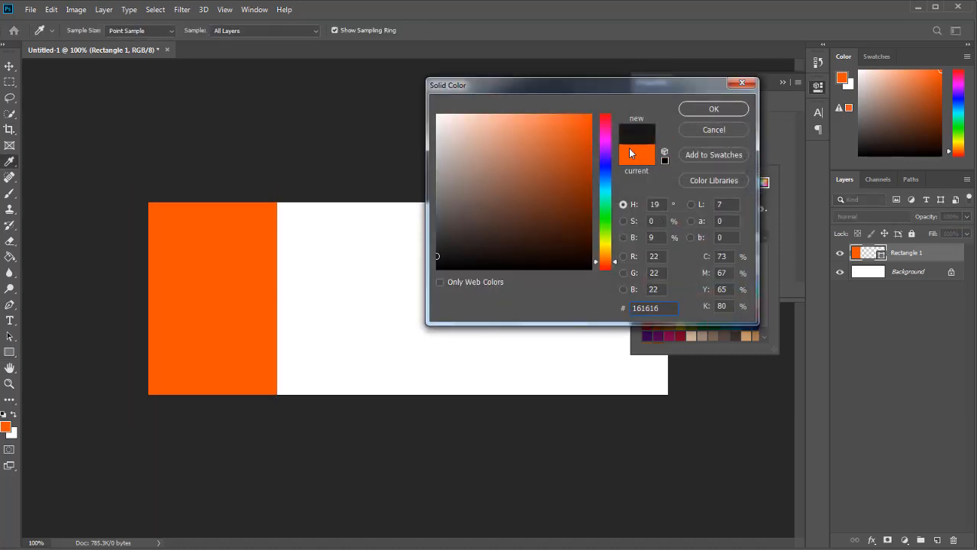
mouse_move(469, 230)
left_mouse_down()
mouse_move(433, 248)
mouse_move(425, 220)
mouse_move(425, 233)
left_mouse_up()
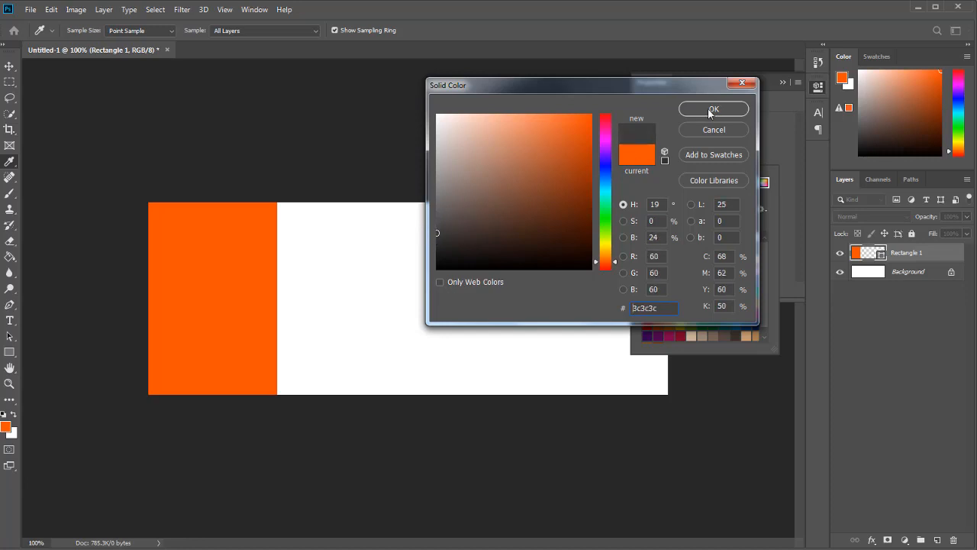
left_click(712, 109)
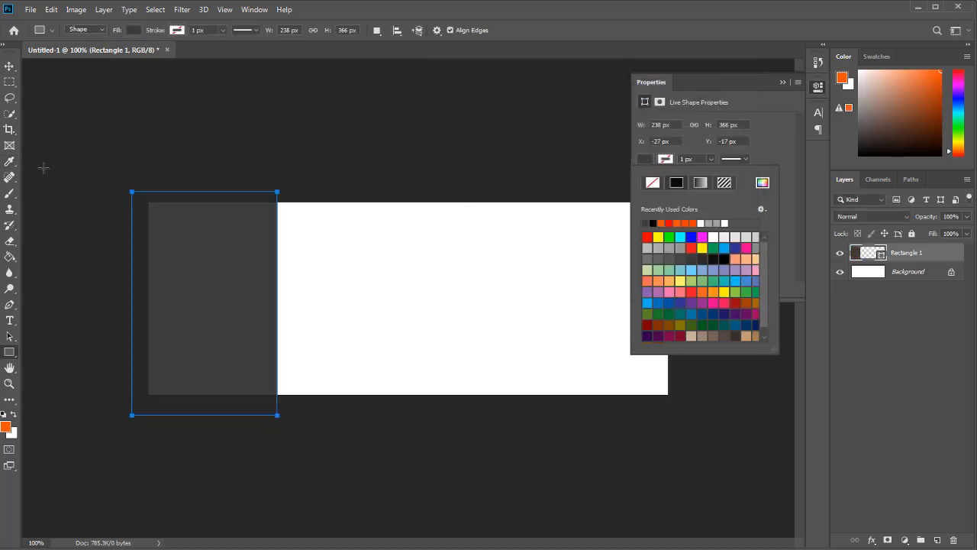
- Free-transform the rectangle by moving only its lower-right corner inward, giving the right edge a slant of about -15.7 degrees
left_click(9, 66)
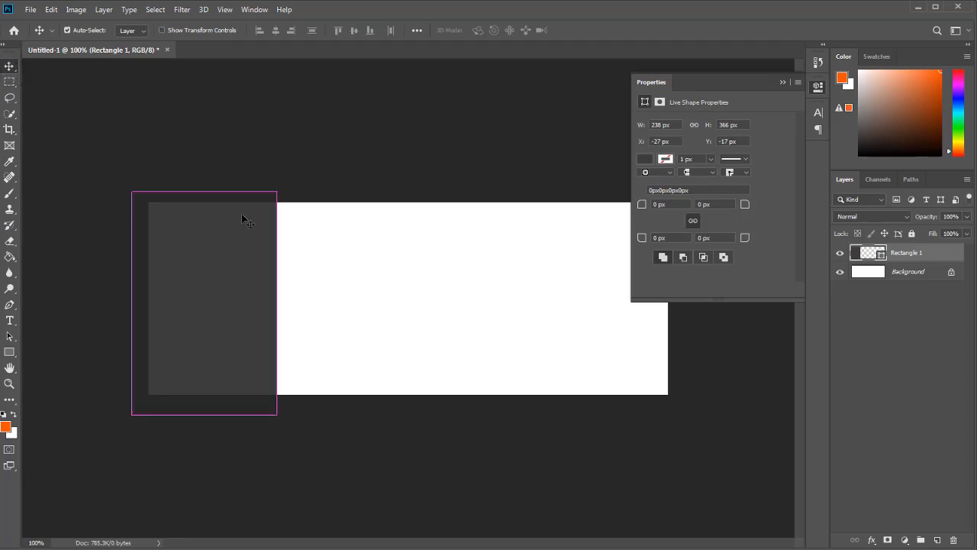
left_click(104, 29)
left_click(50, 10)
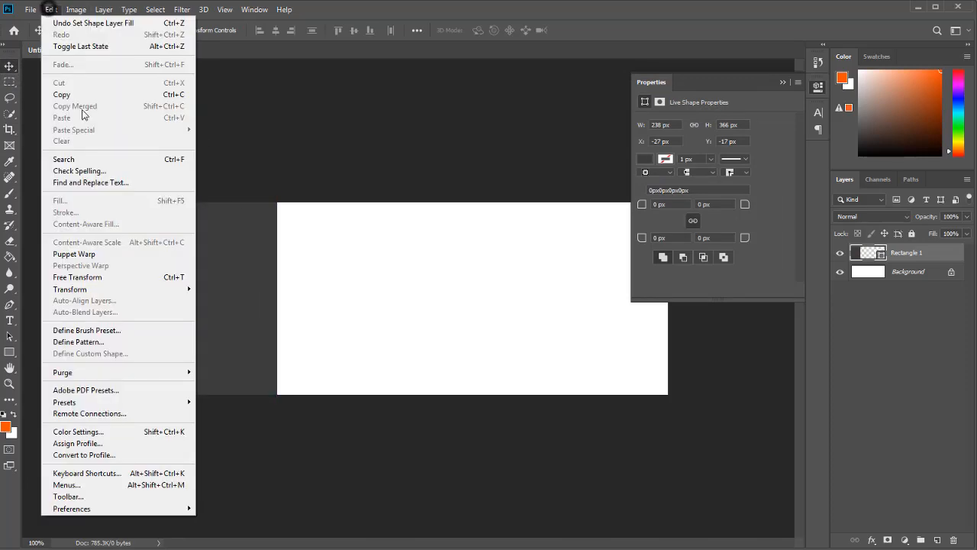
left_click(125, 278)
left_click(263, 348)
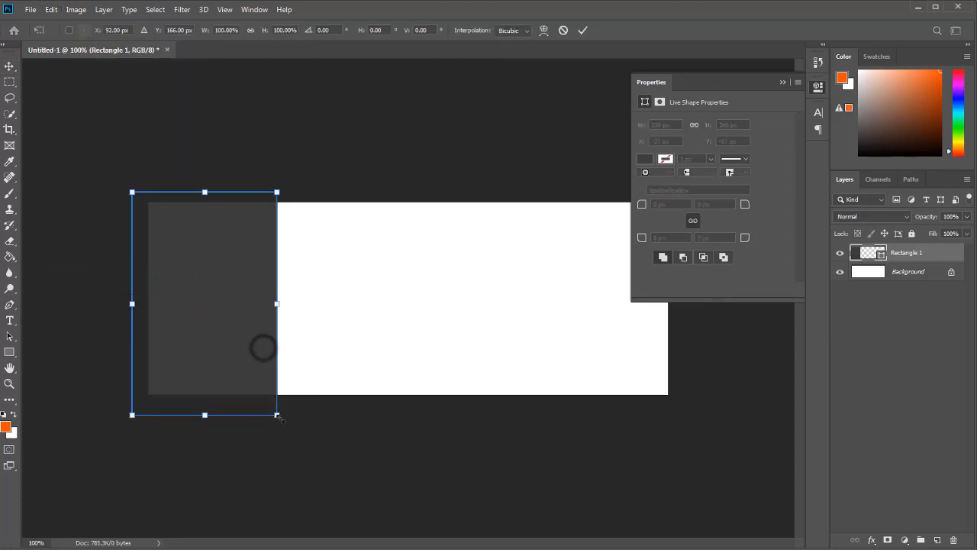
left_click_drag(275, 416, 213, 416)
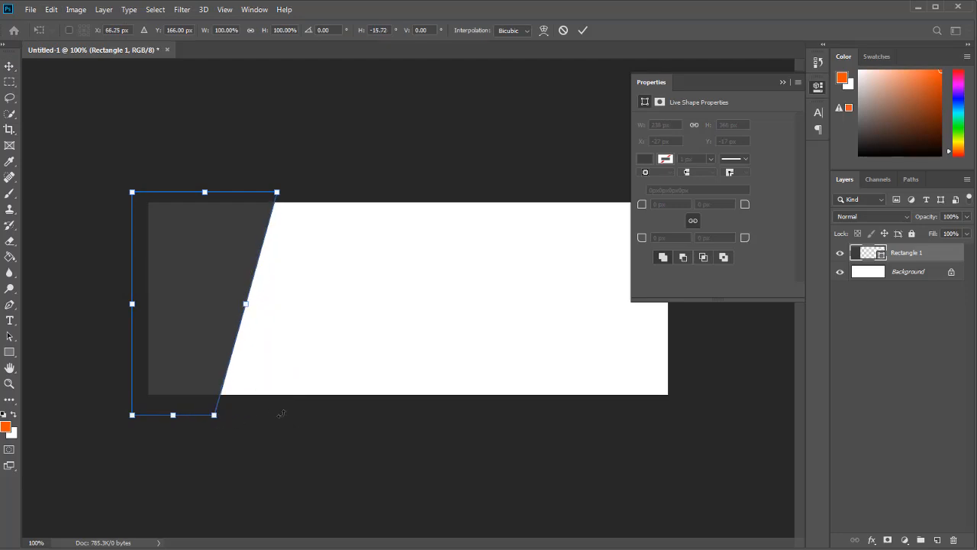
key("Return")
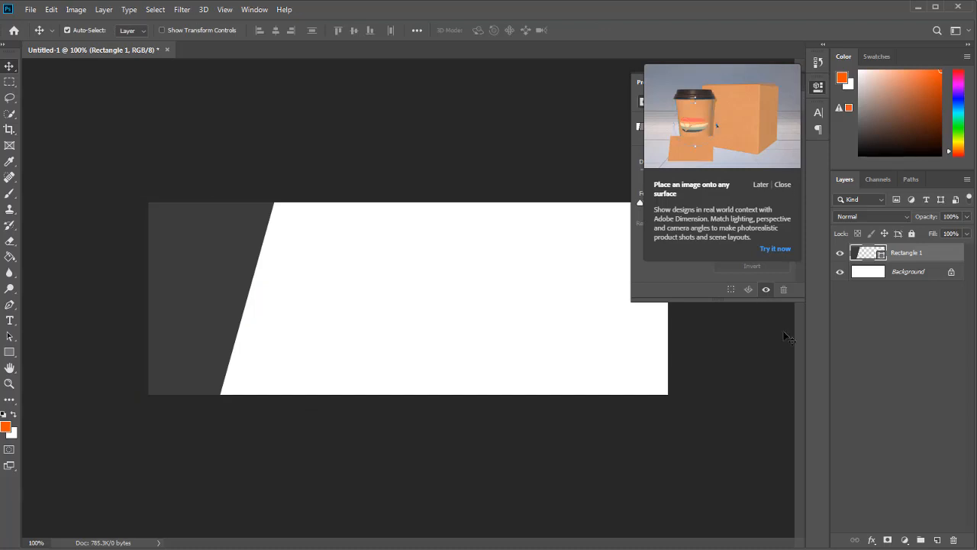
- Deselect the rectangle's layer and clear the canvas of the Adobe Dimension tip and the floating shape properties
left_click(835, 320)
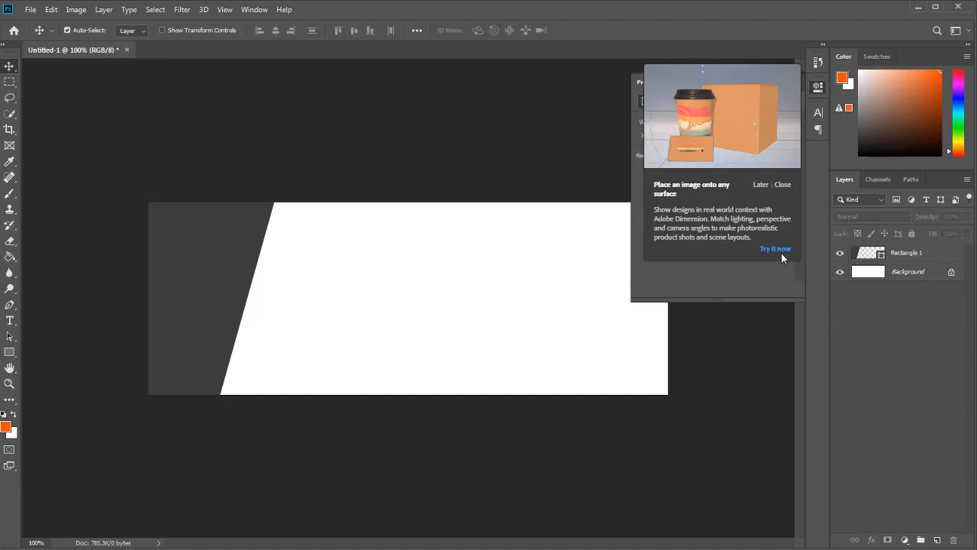
left_click(781, 184)
left_click(786, 82)
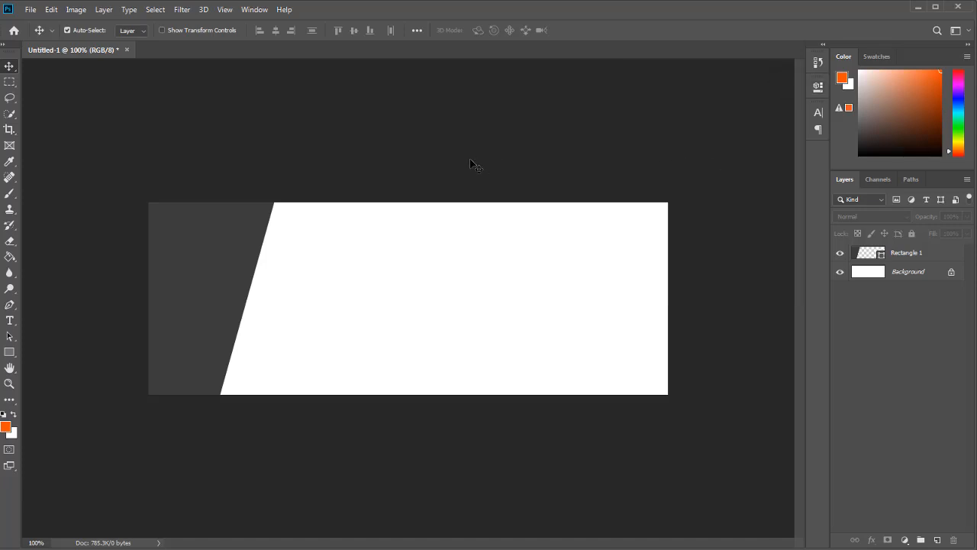
- Draw a five-sided polygon about 533 by 507 px over the canvas's upper-left area and remove its fill
left_click(9, 352)
left_click(61, 387)
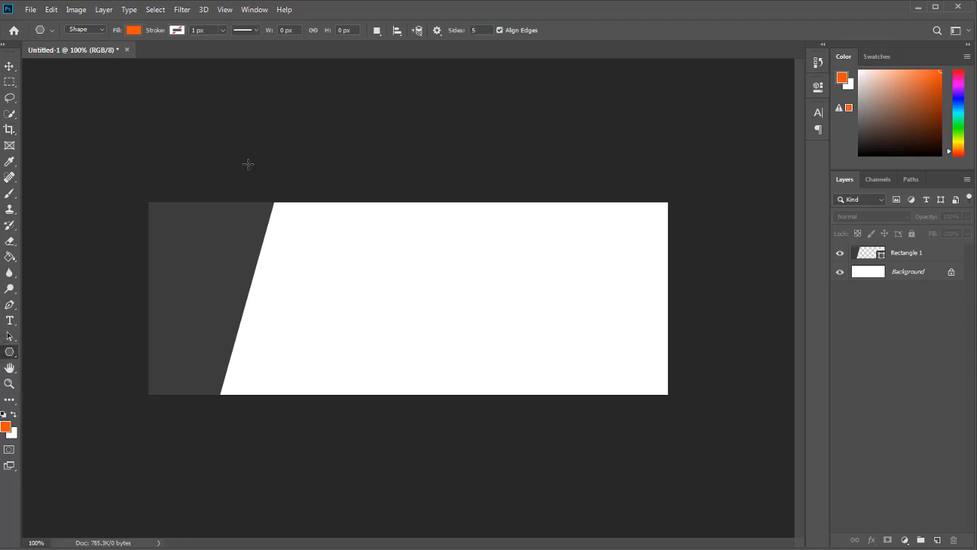
left_click_drag(256, 165, 286, 333)
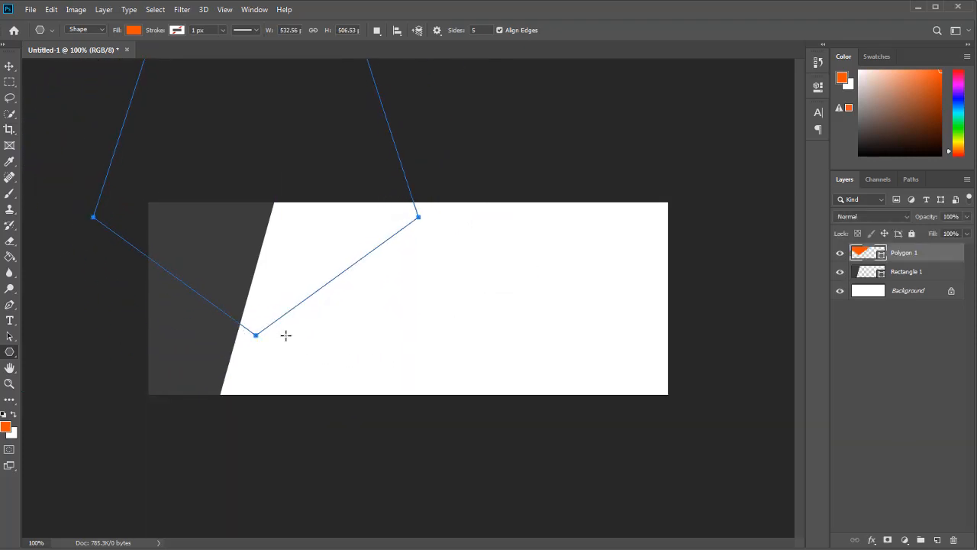
left_click(134, 31)
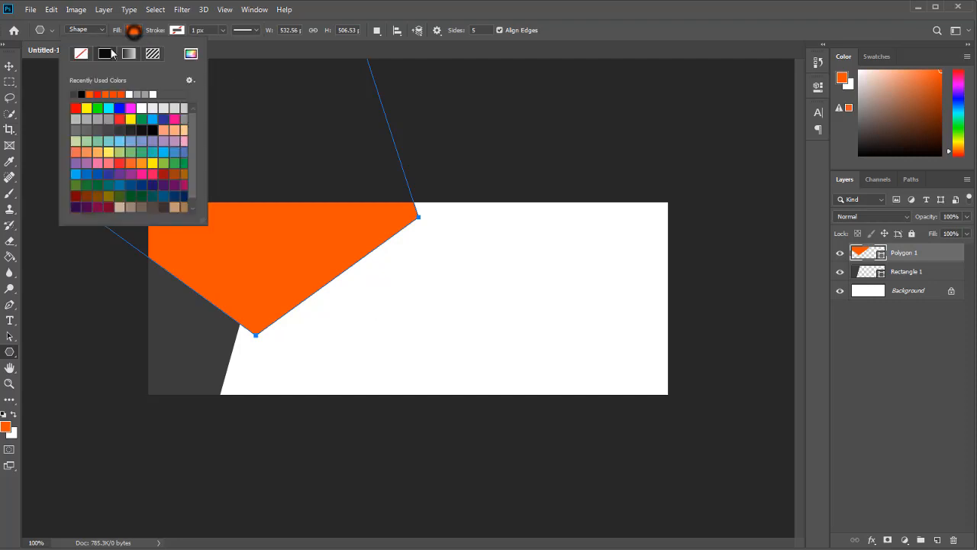
left_click(80, 48)
- Try PANTONE 167 C as the polygon's fill and set the fill back to none
left_click(136, 32)
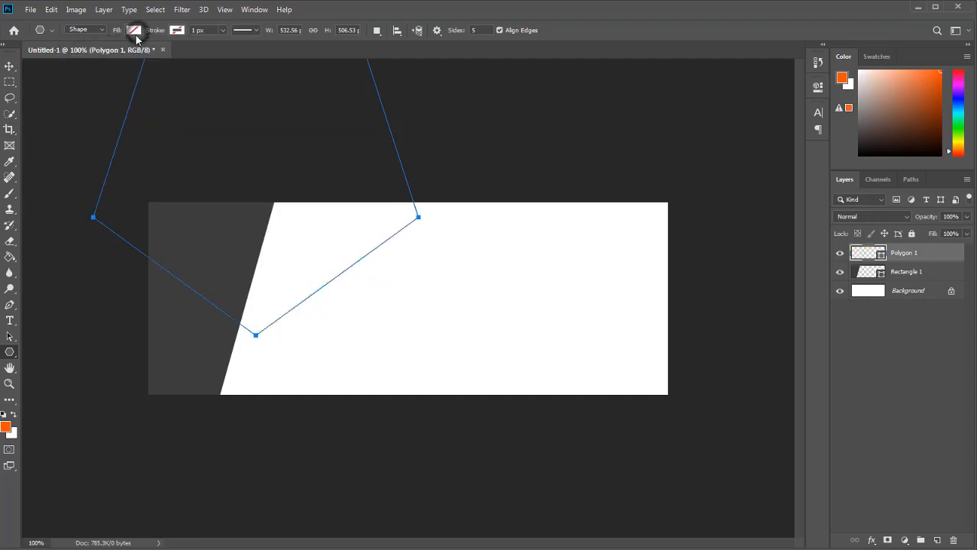
left_click(134, 31)
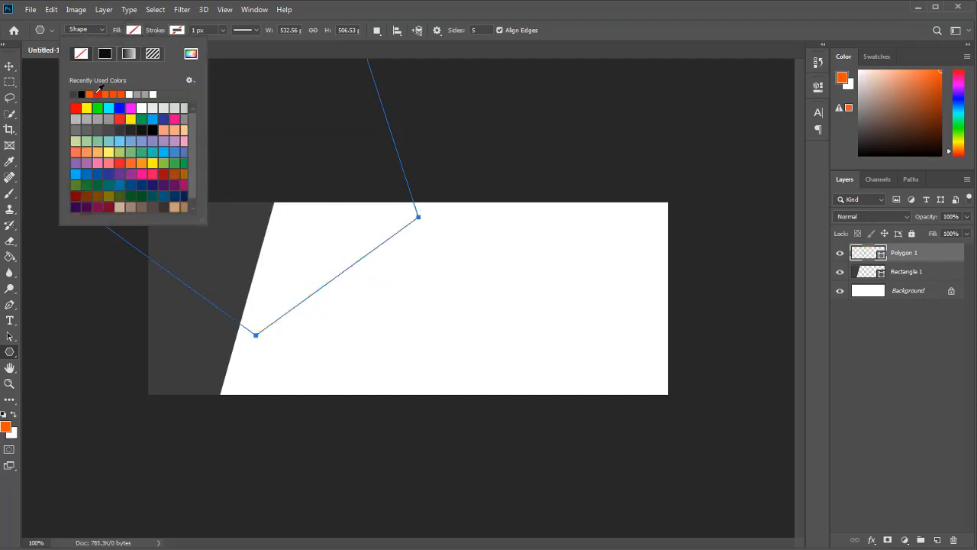
left_click(191, 55)
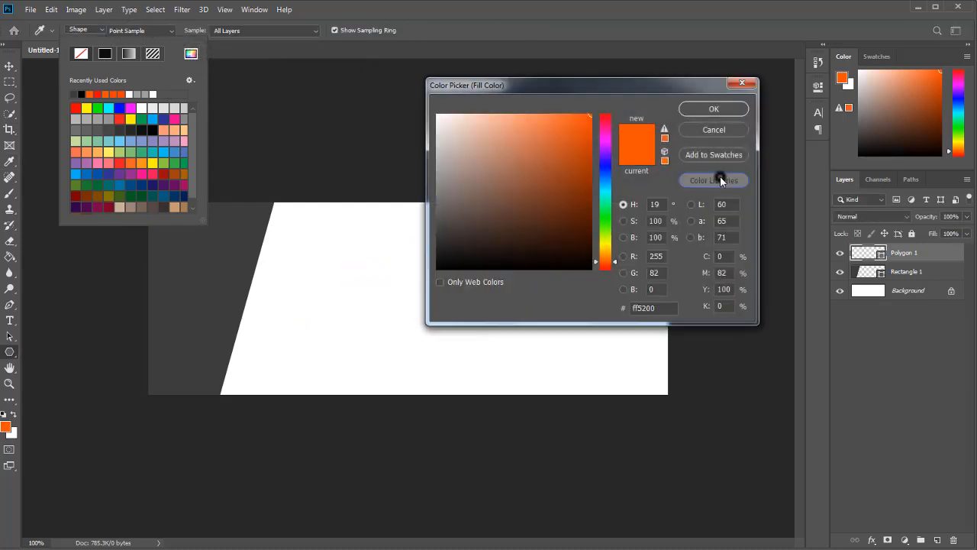
left_click(720, 178)
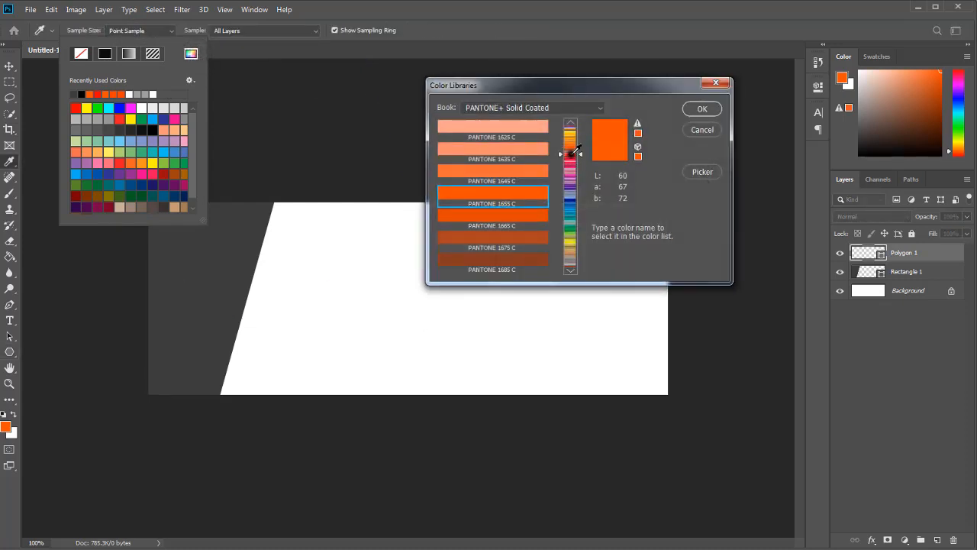
left_click_drag(574, 150, 578, 143)
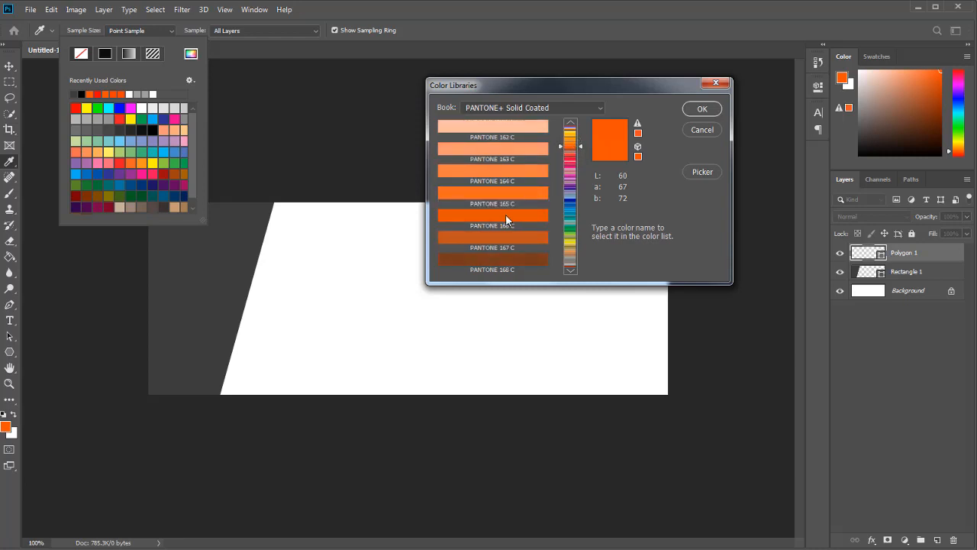
left_click(503, 235)
left_click(691, 109)
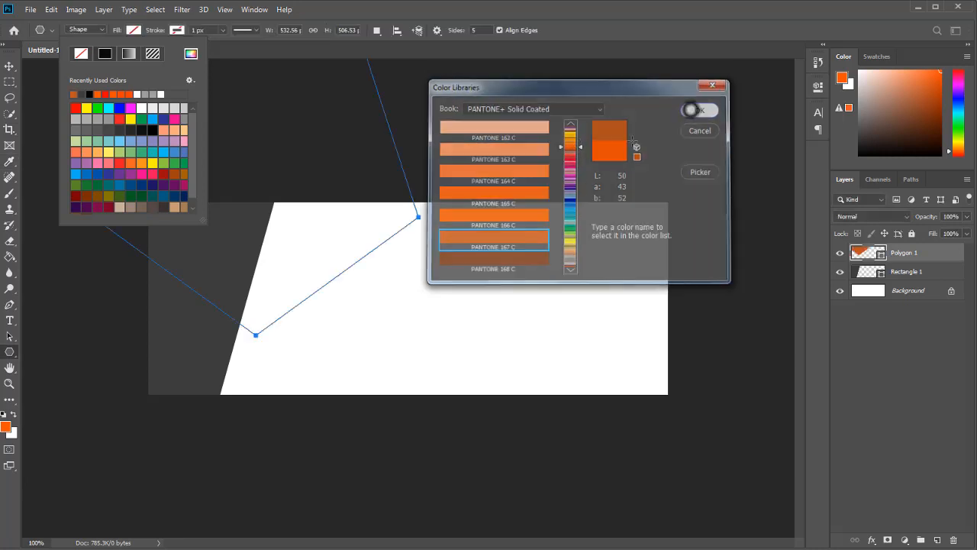
left_click(136, 30)
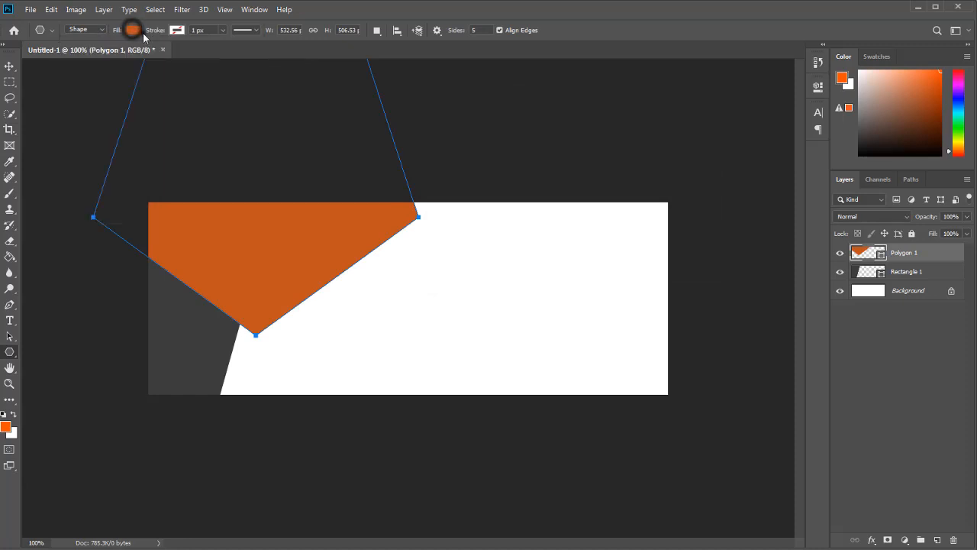
left_click(135, 30)
left_click(81, 52)
- Give the polygon a PANTONE 1805 C stroke with a width of about 54 px
left_click(172, 31)
left_click(172, 32)
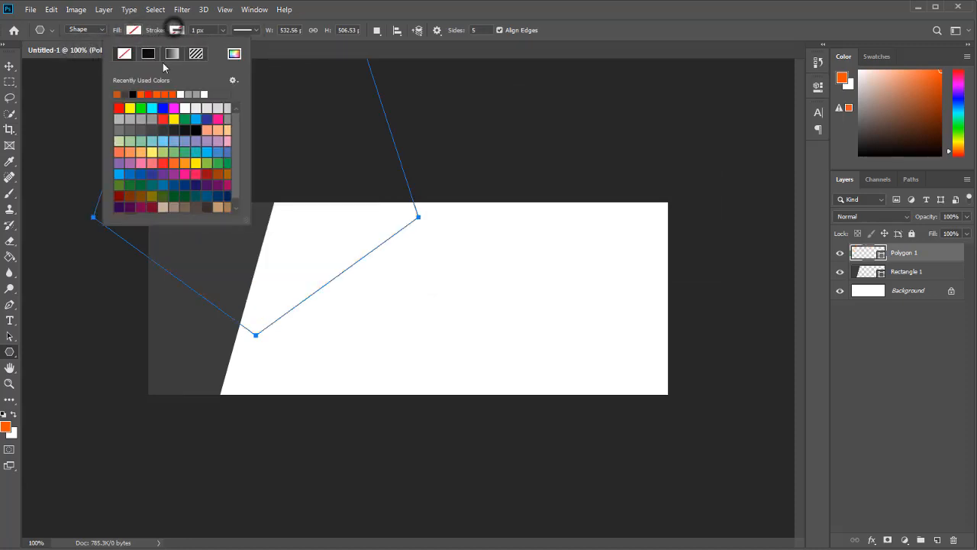
left_click(233, 57)
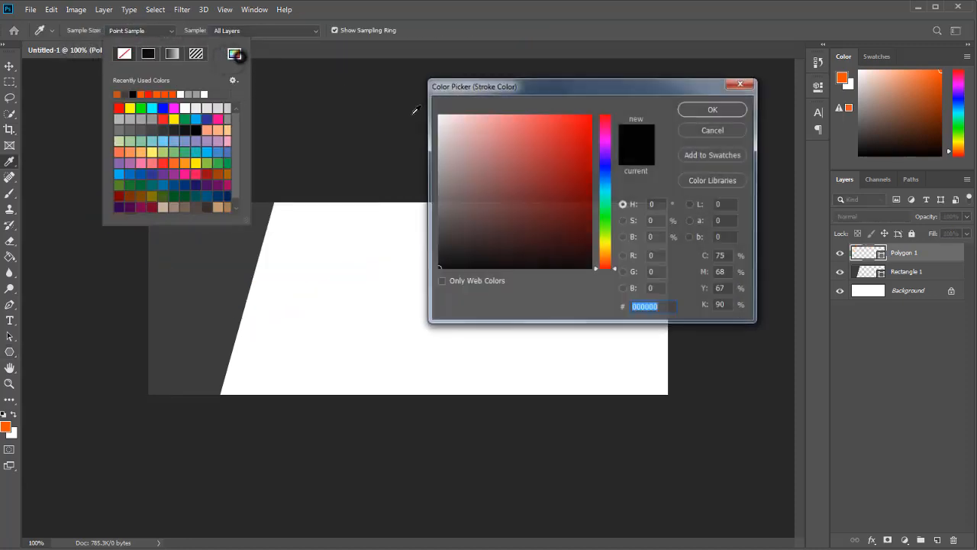
left_click(707, 182)
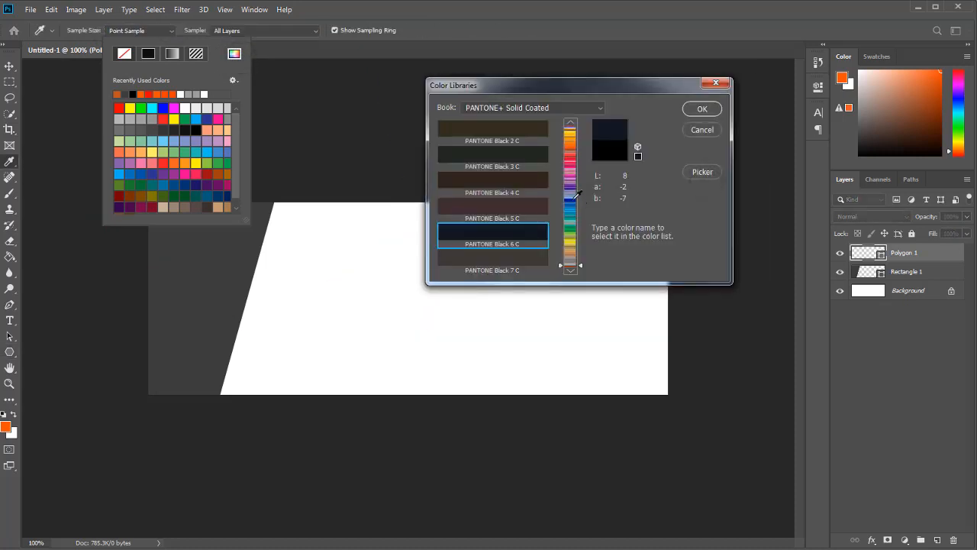
left_click(576, 194)
left_click(574, 231)
left_click(575, 148)
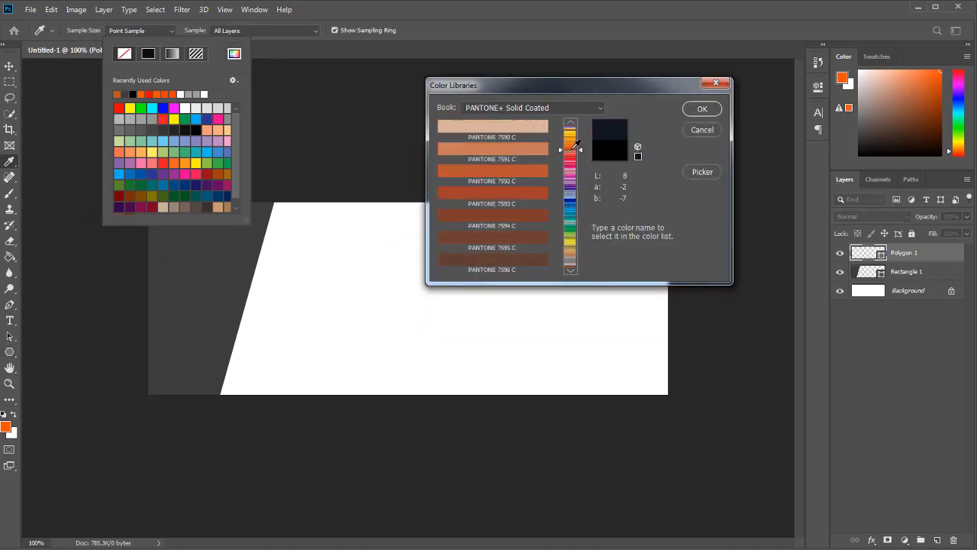
left_click_drag(575, 144, 580, 150)
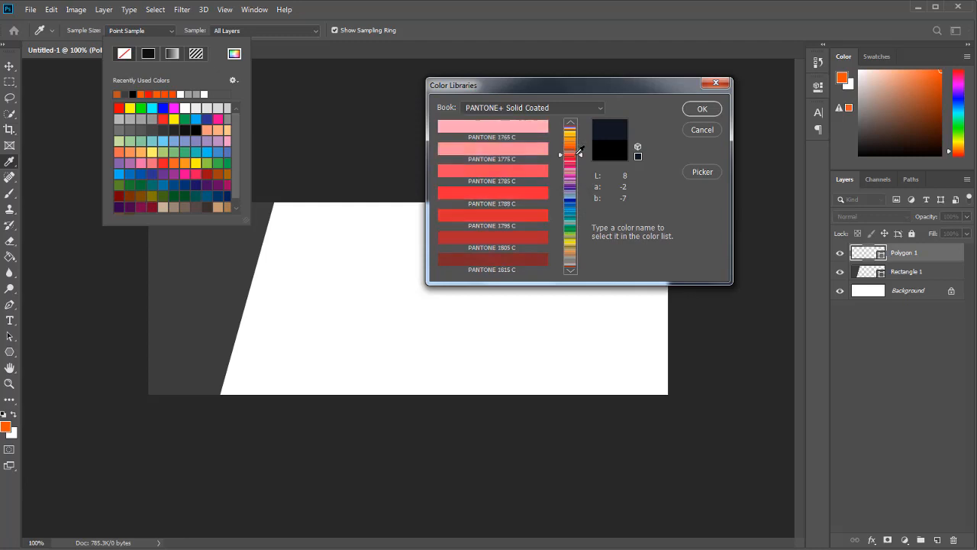
left_click(507, 237)
left_click(701, 109)
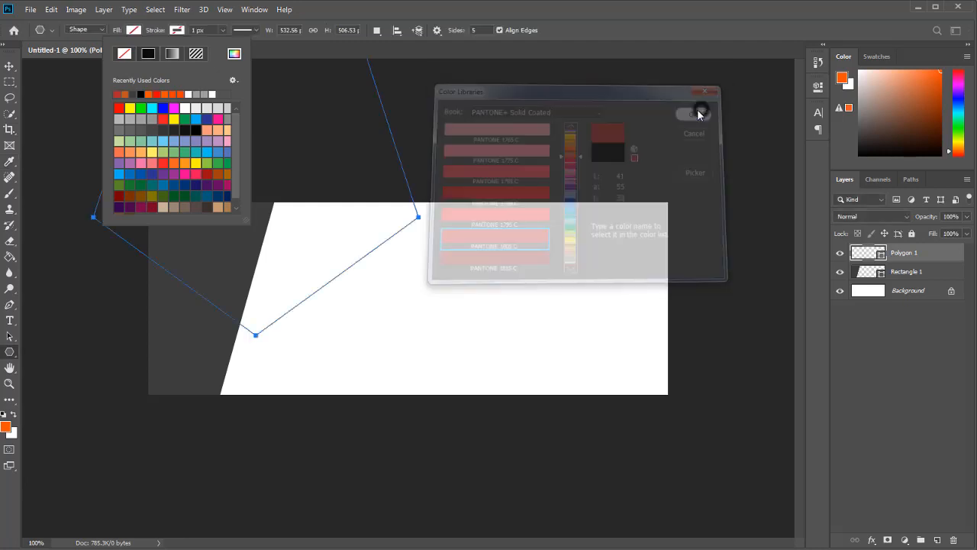
left_click(221, 34)
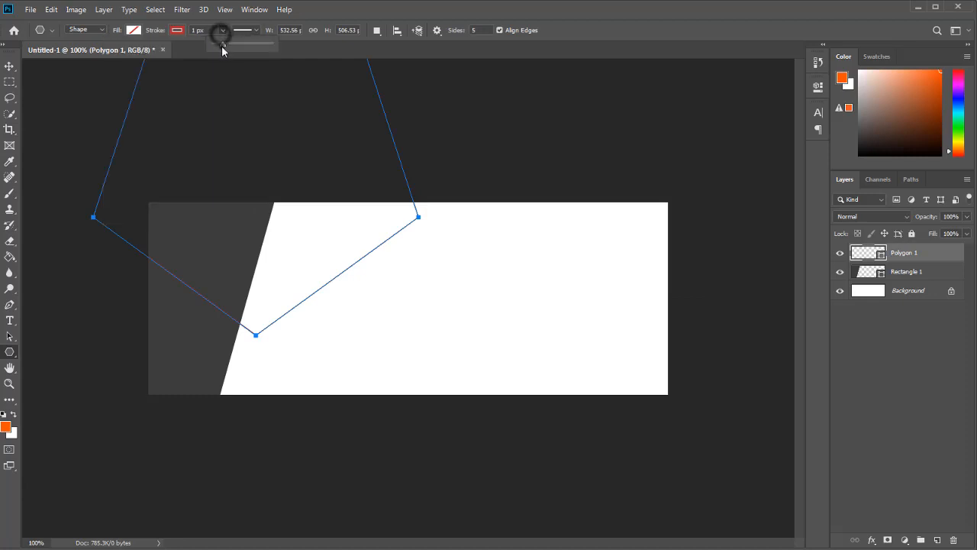
left_click_drag(231, 46, 246, 47)
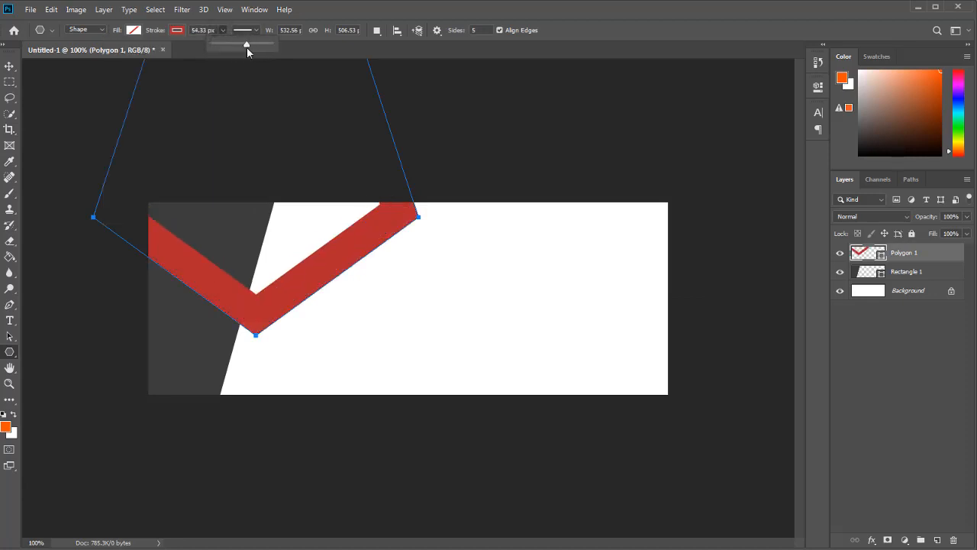
- Move the polygon lower, scale it to about 142% by 128%, and rotate it about -20 degrees so one corner forms a right-pointing chevron
left_click(12, 67)
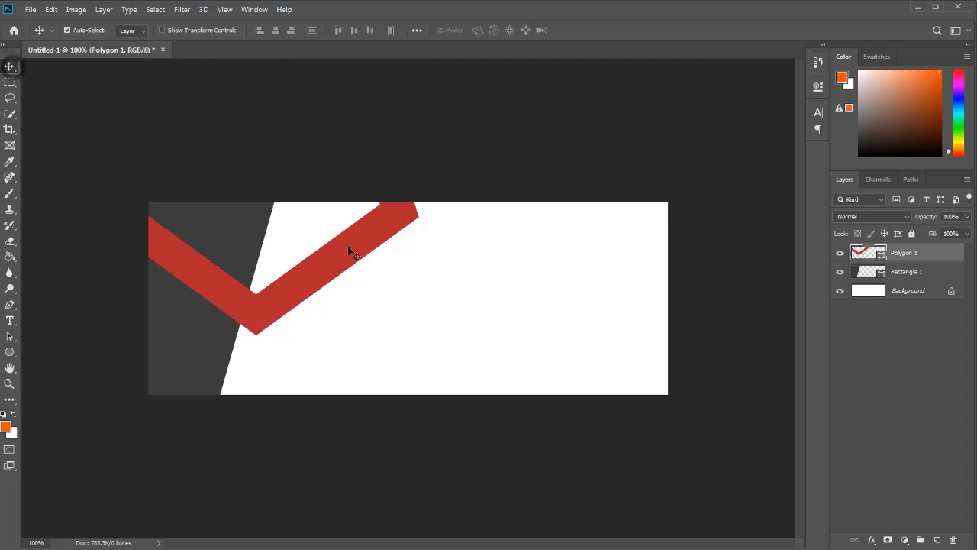
left_click_drag(348, 250, 365, 337)
key("ctrl+t")
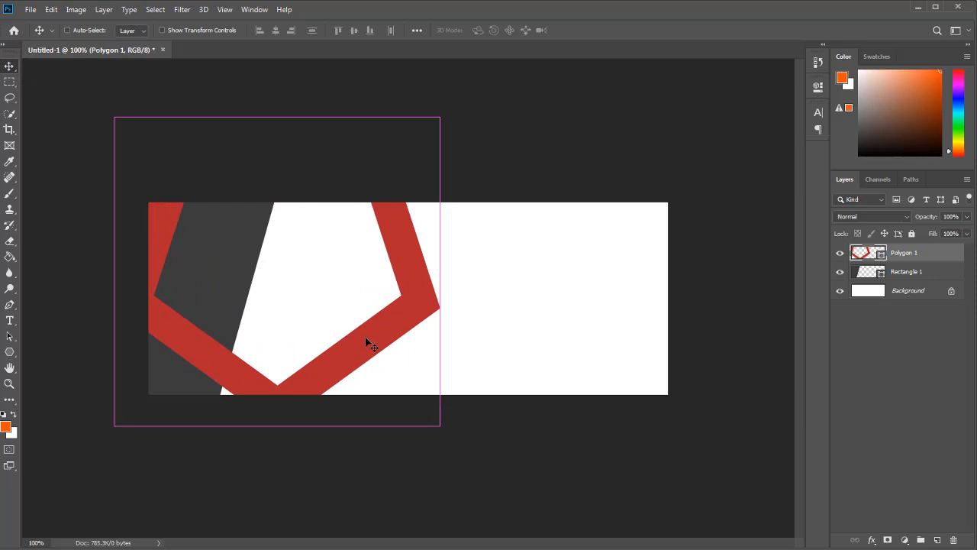
left_click_drag(440, 118, 517, 76)
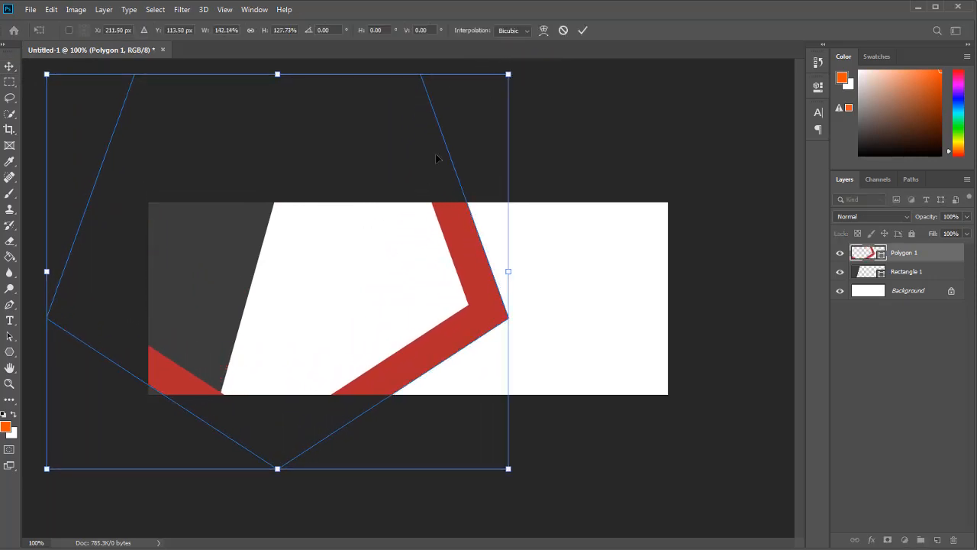
left_click_drag(449, 233, 432, 281)
left_click_drag(491, 526, 529, 420)
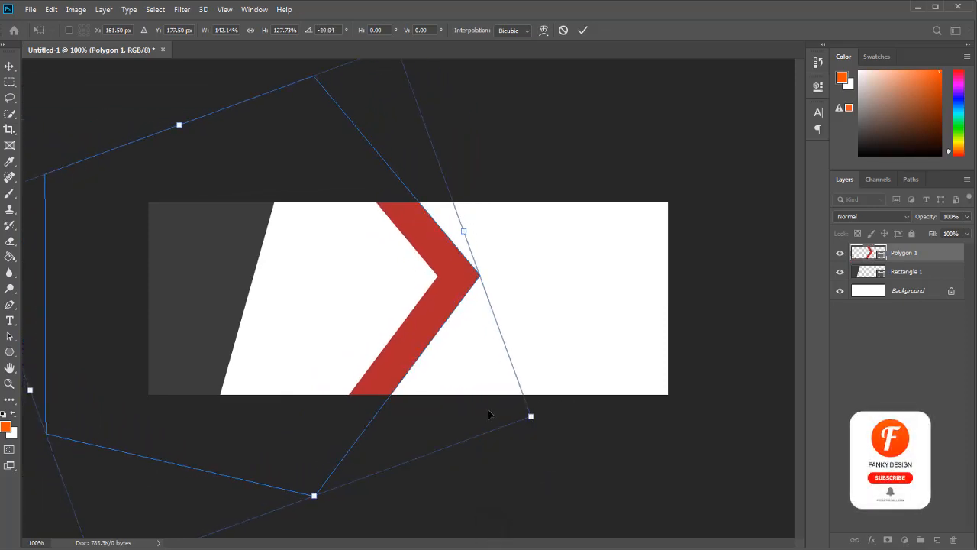
key("Escape")
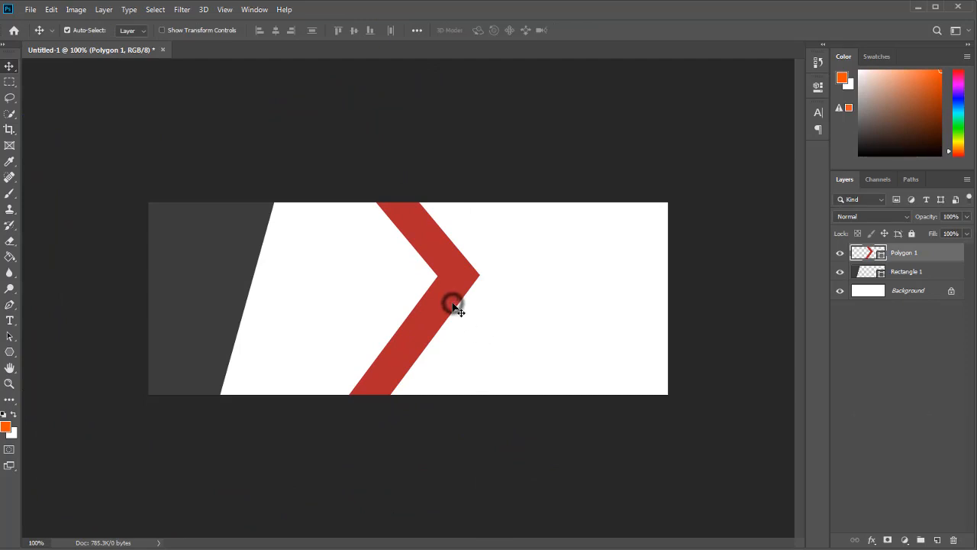
- Duplicate the chevron polygon, placing the copy slightly to the left of the original
left_click_drag(453, 307, 435, 304)
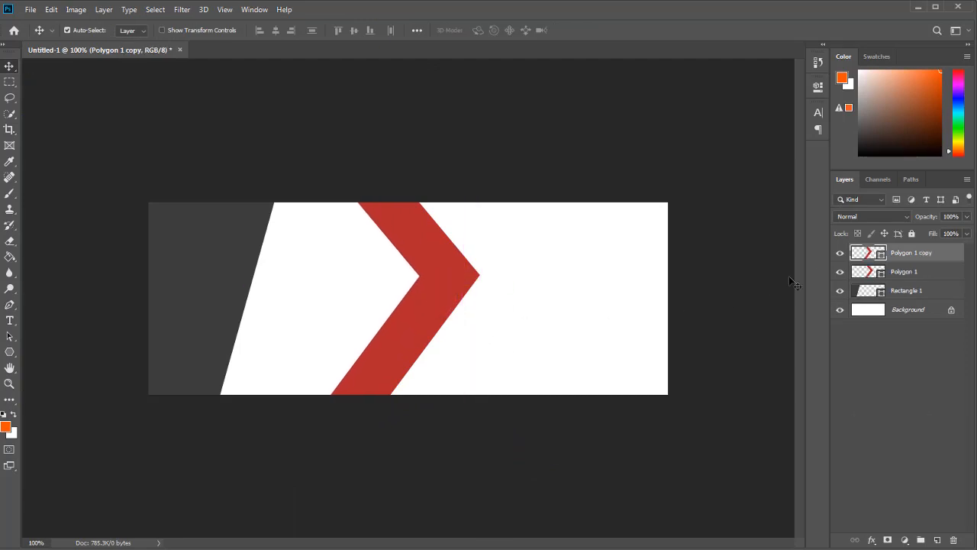
- Try recolouring the polygon copy through its layer's solid colour, comparing PANTONE 166 C and settling on PANTONE 1795 C
double_click(858, 259)
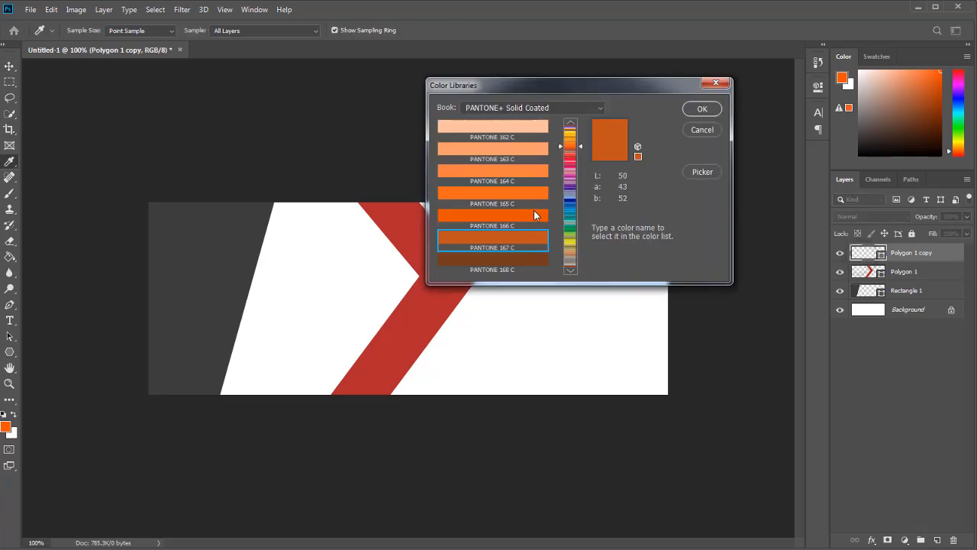
left_click(533, 215)
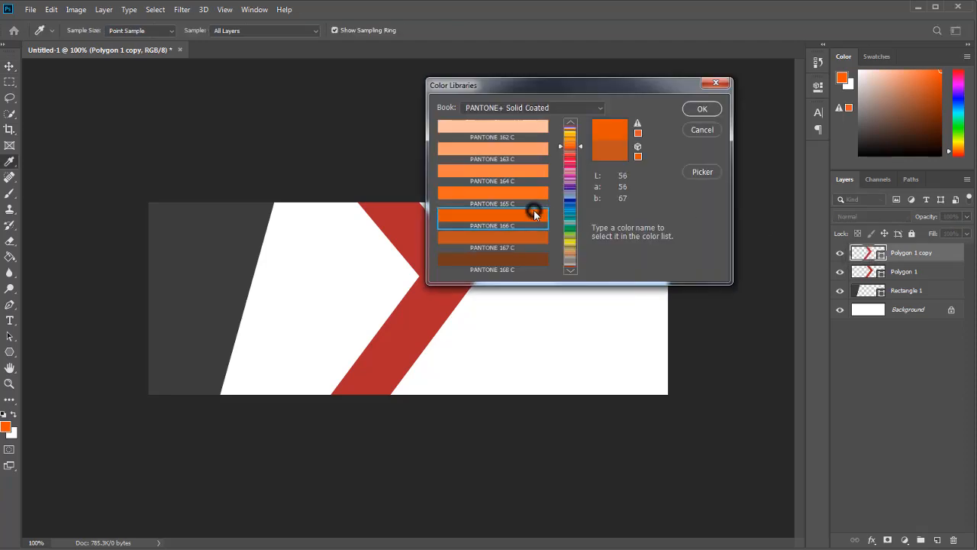
left_click(714, 174)
left_click(709, 177)
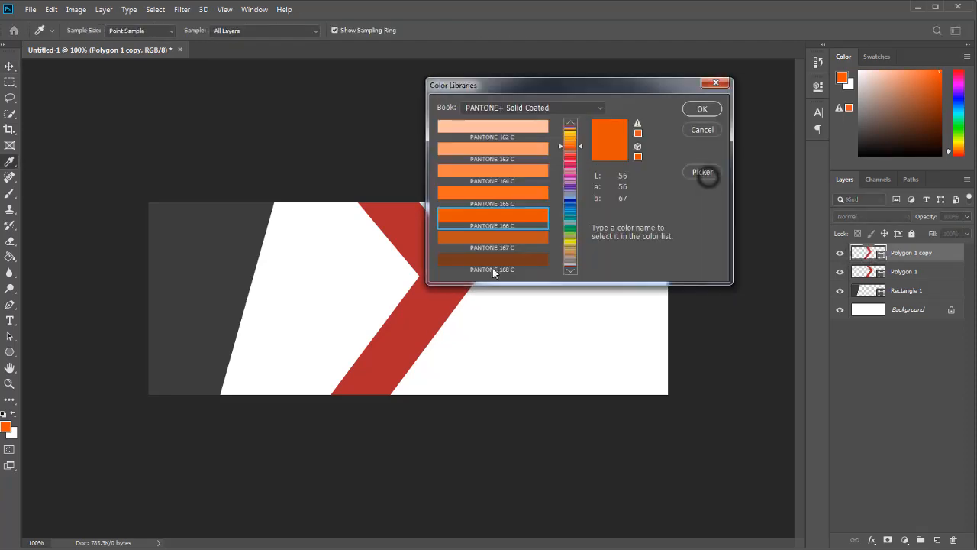
left_click(426, 309)
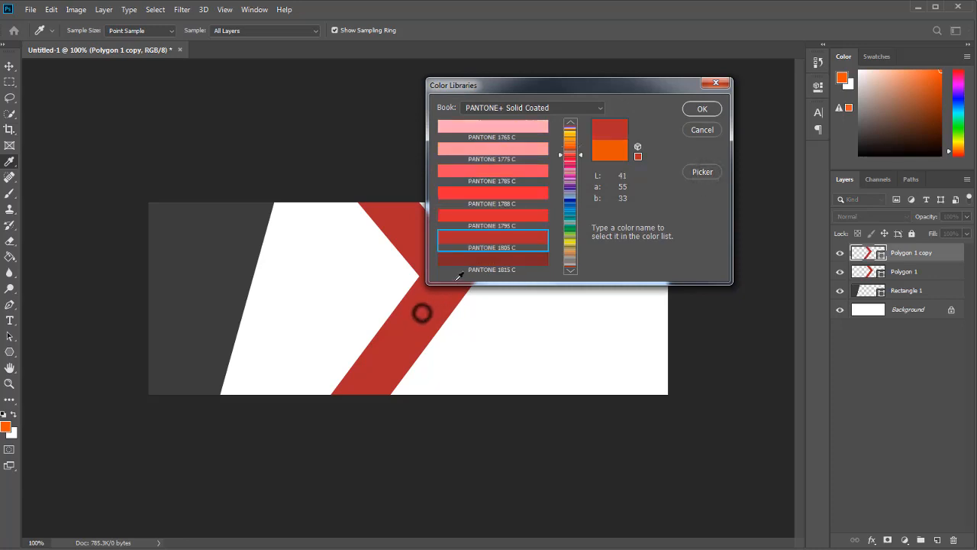
left_click(500, 207)
left_click(513, 215)
left_click(701, 108)
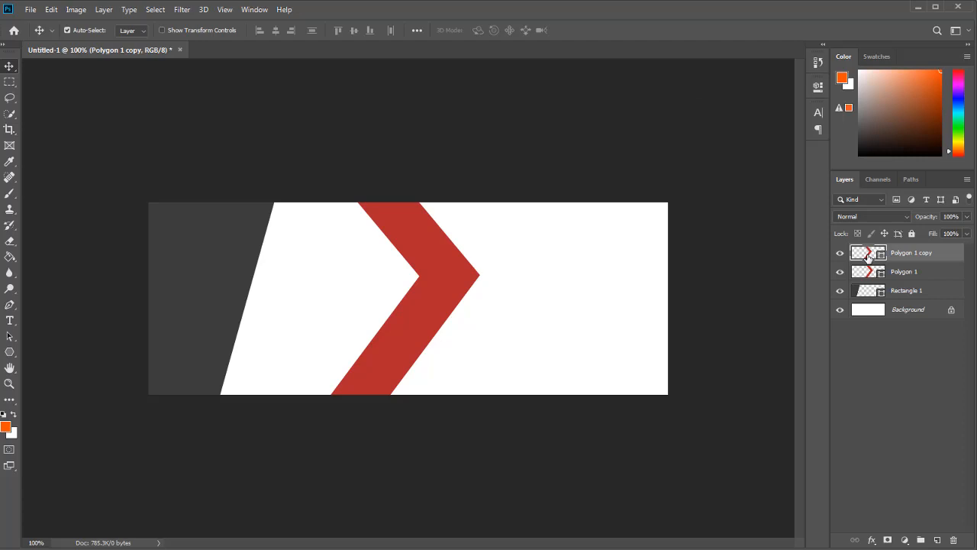
- Shift the polygon copy slightly further left to widen its offset from the original chevron
key("ctrl+plus")
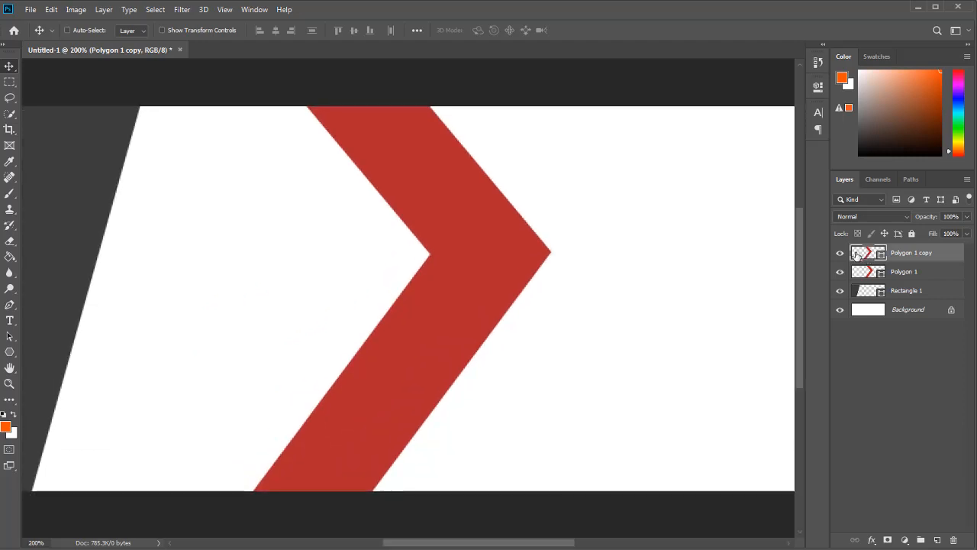
mouse_move(505, 278)
left_mouse_down()
mouse_move(504, 268)
mouse_move(474, 273)
mouse_move(493, 271)
left_mouse_up()
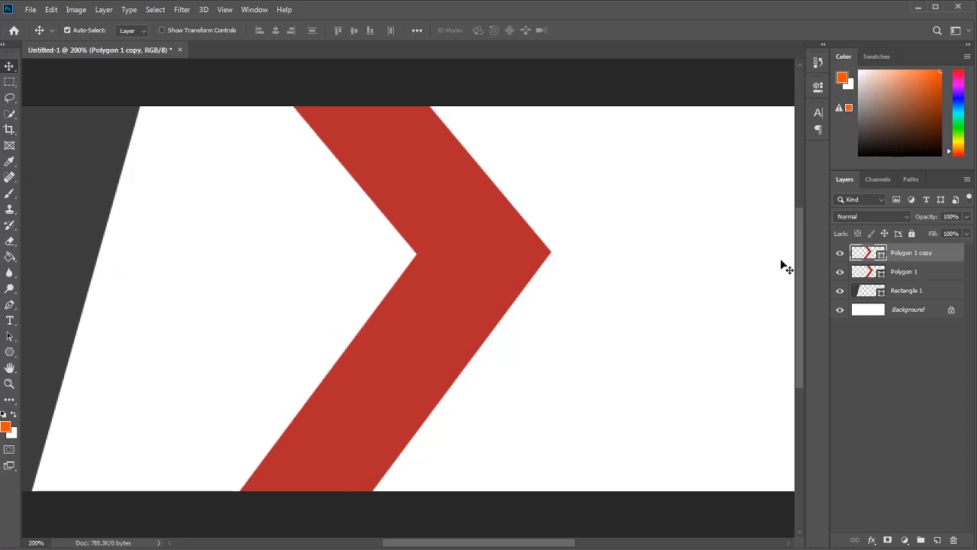
- Try once more to apply PANTONE 1795 C as the shifted polygon copy's solid colour
double_click(867, 255)
left_click(505, 214)
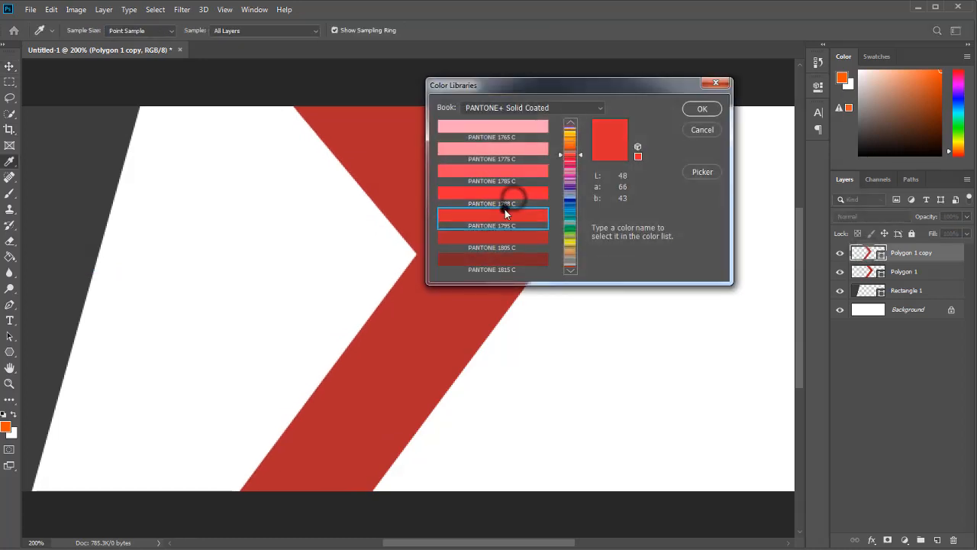
left_click(517, 218)
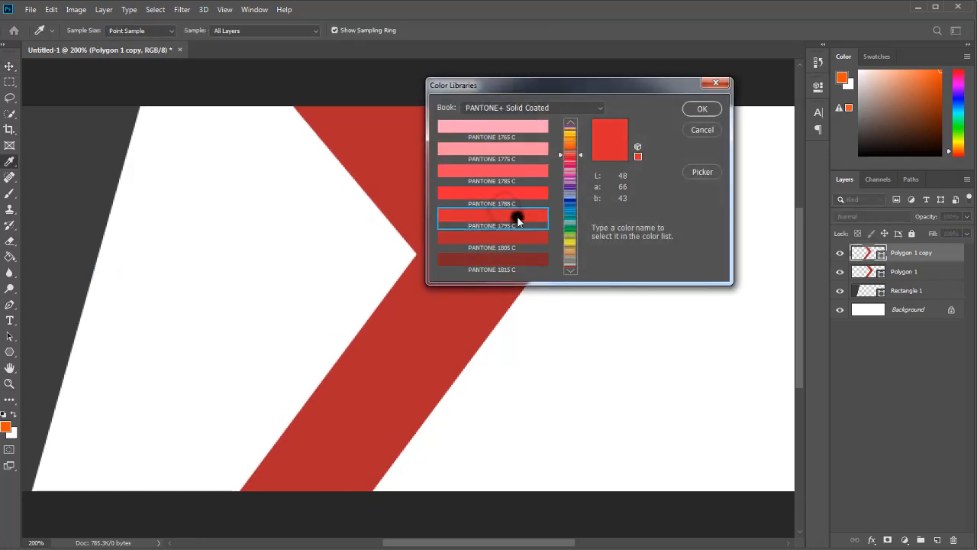
left_click(703, 108)
mouse_move(493, 246)
left_mouse_down()
mouse_move(467, 252)
mouse_move(494, 249)
left_mouse_up()
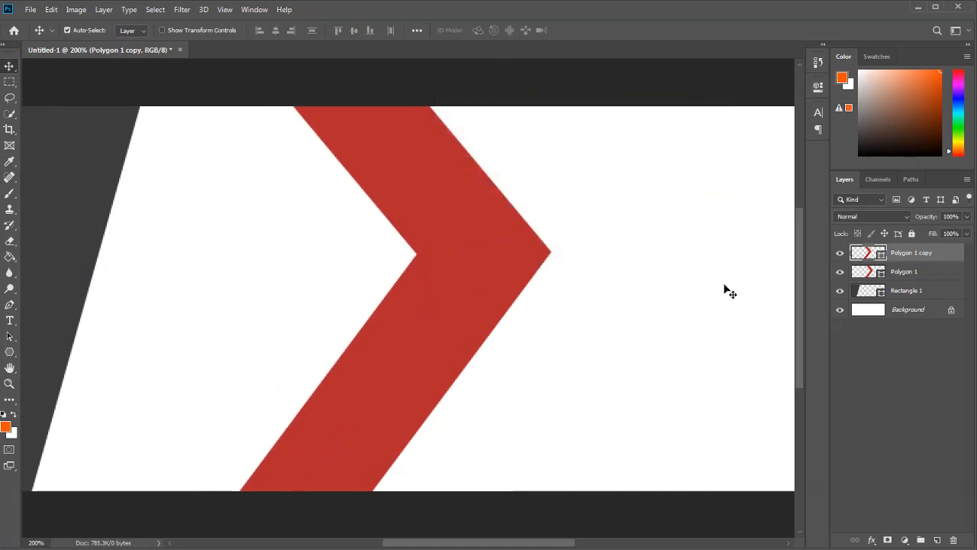
- Check the polygon copy by hiding and showing it, and try #f80009 as its solid colour
left_click(841, 253)
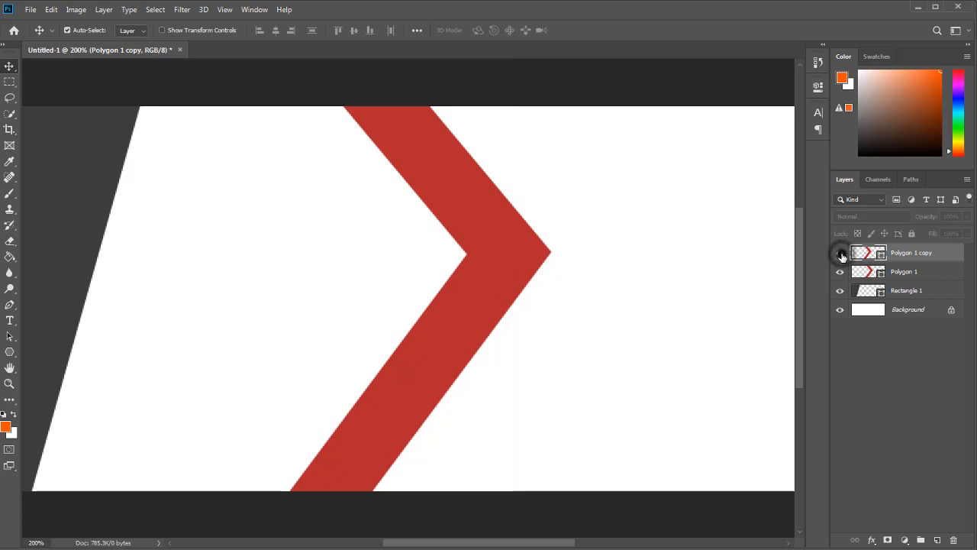
left_click(840, 253)
double_click(857, 254)
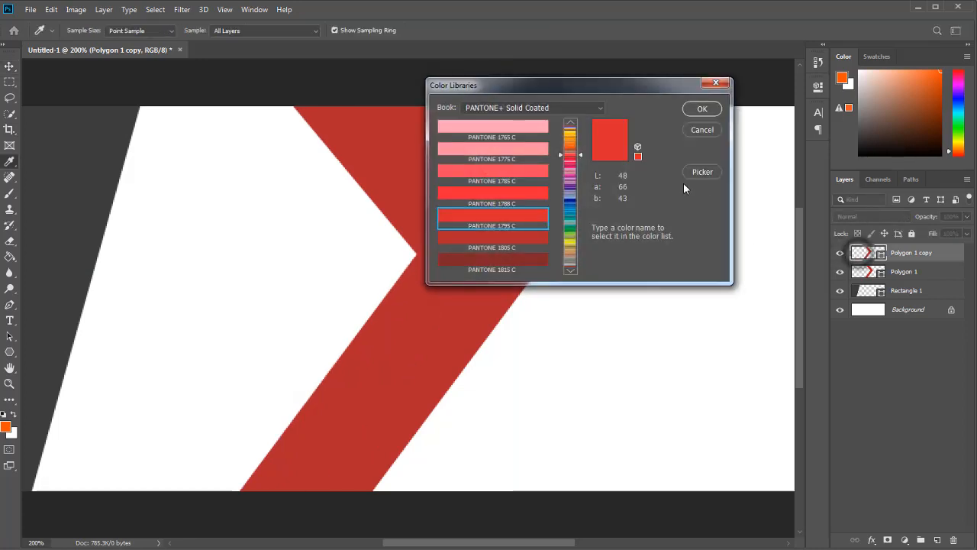
left_click(713, 172)
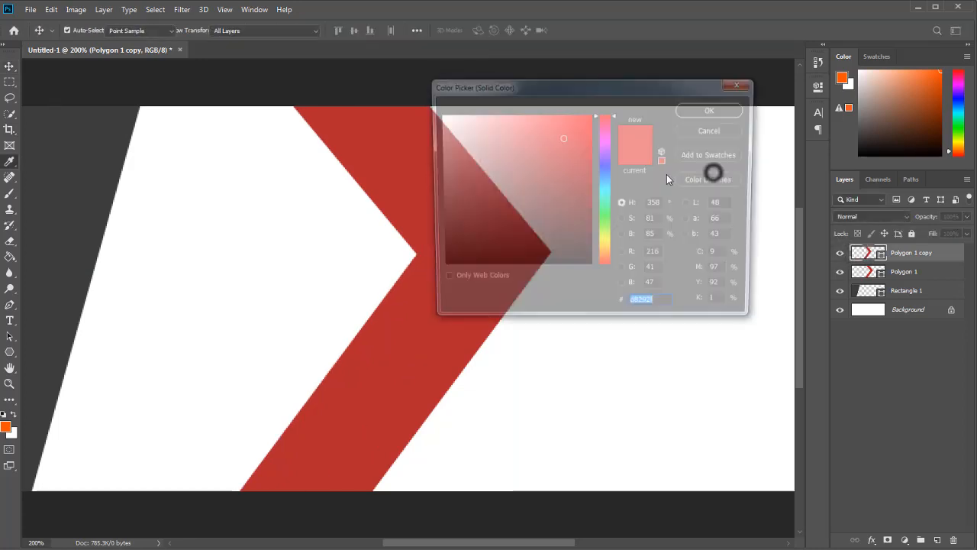
mouse_move(592, 141)
left_mouse_down()
mouse_move(519, 125)
mouse_move(594, 123)
left_mouse_up()
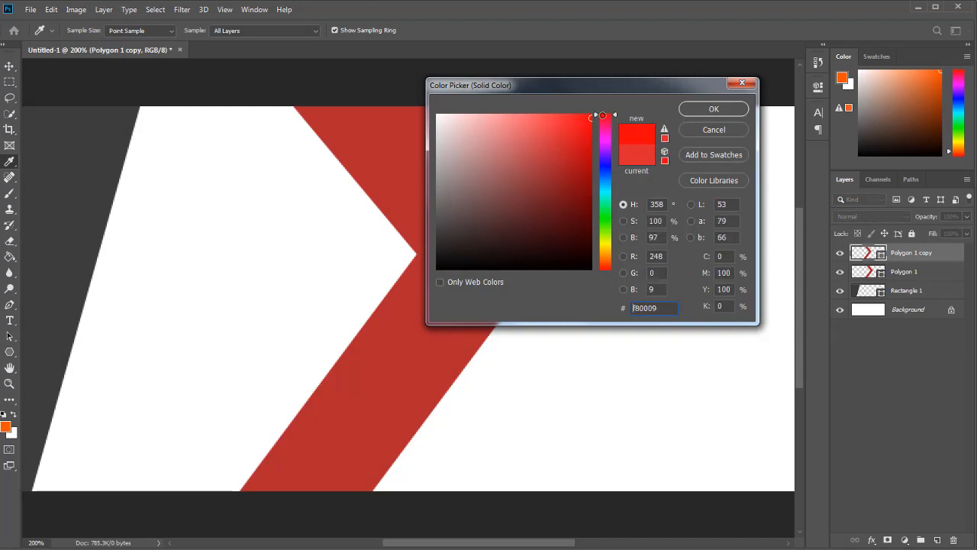
left_click(695, 109)
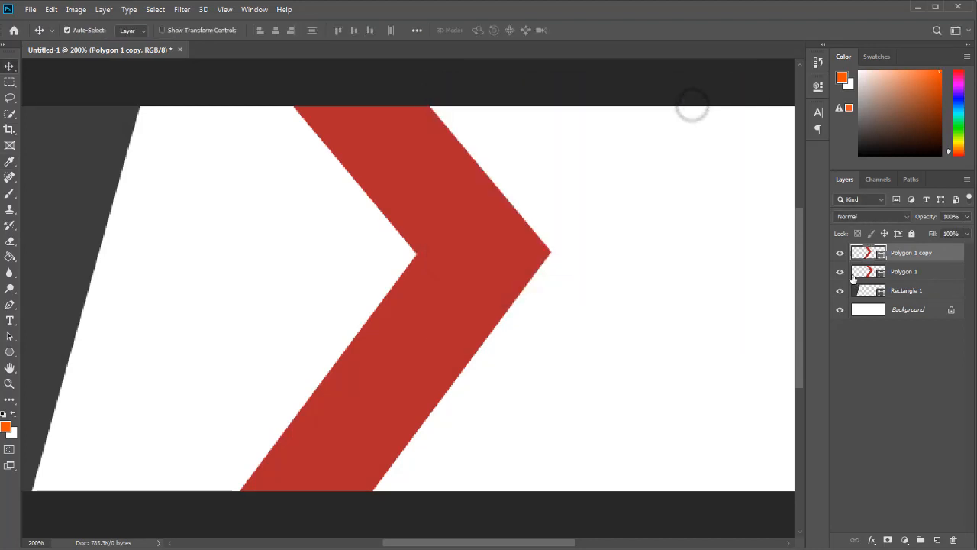
- Toggle the original polygon's visibility to compare the two chevrons, and inspect the copy's solid colour without changing it
left_click(839, 273)
left_click(839, 273)
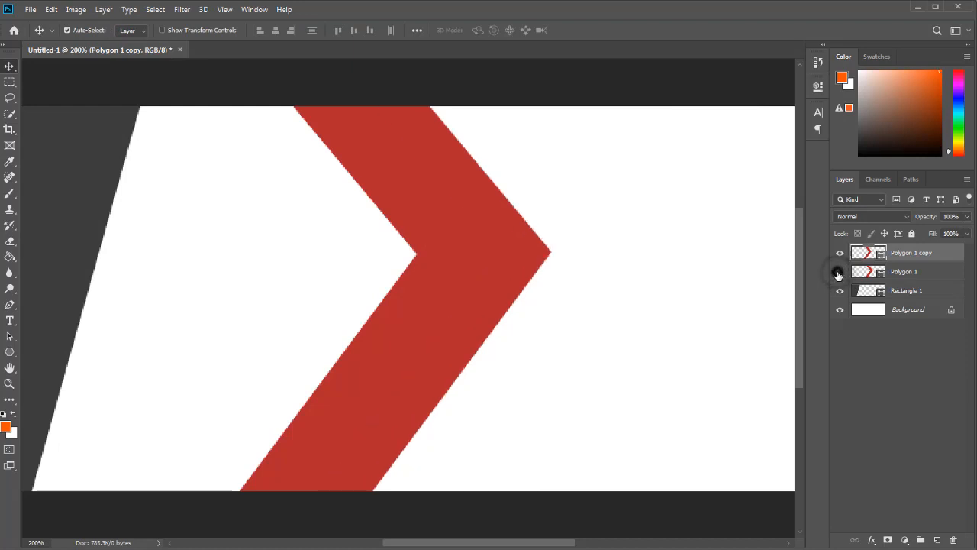
left_click(839, 273)
left_click(839, 273)
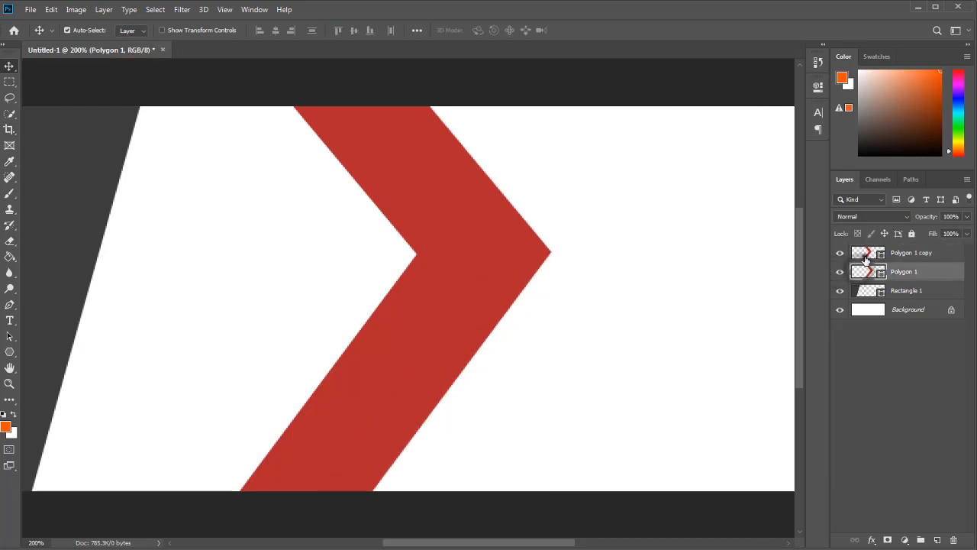
double_click(866, 254)
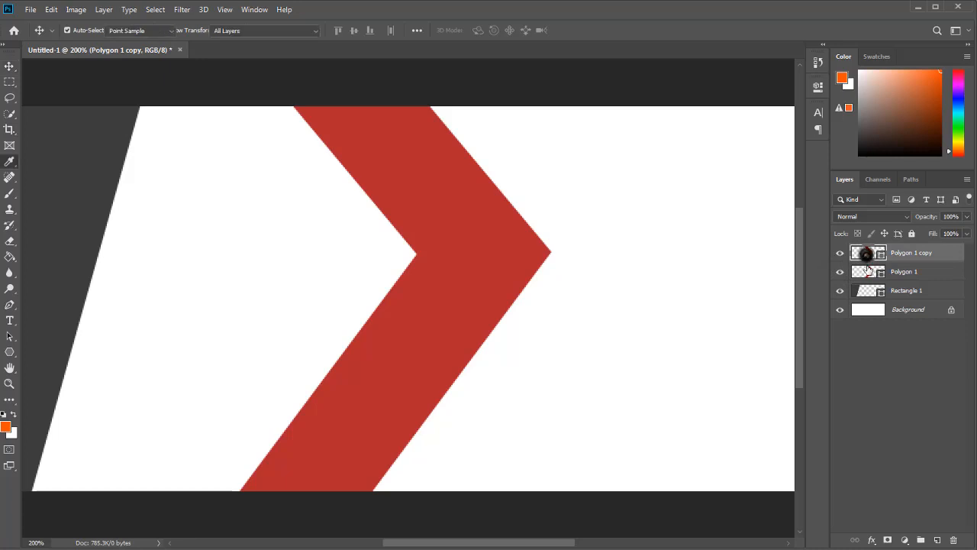
left_click(708, 127)
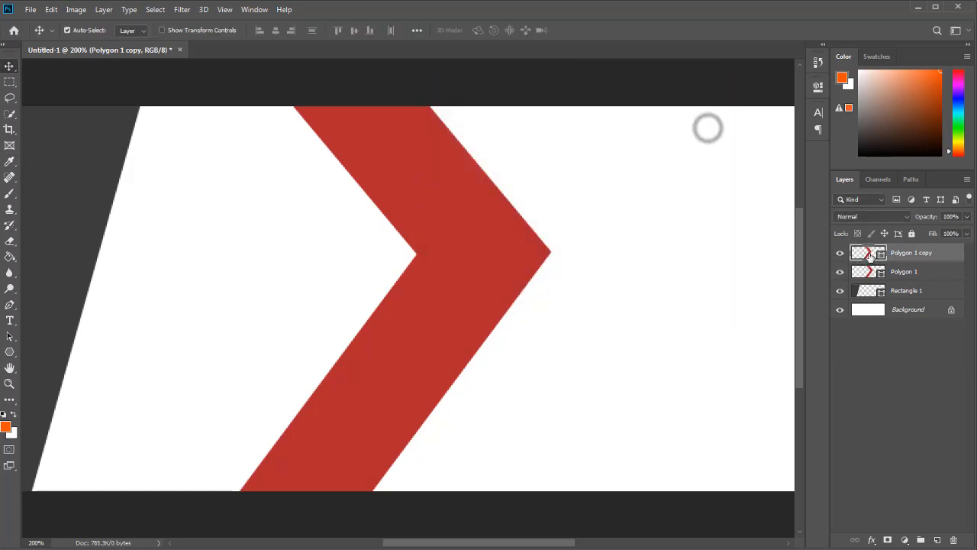
- Move the Polygon 1 copy layer below Polygon 1 and select Polygon 1
left_click_drag(874, 257, 868, 284)
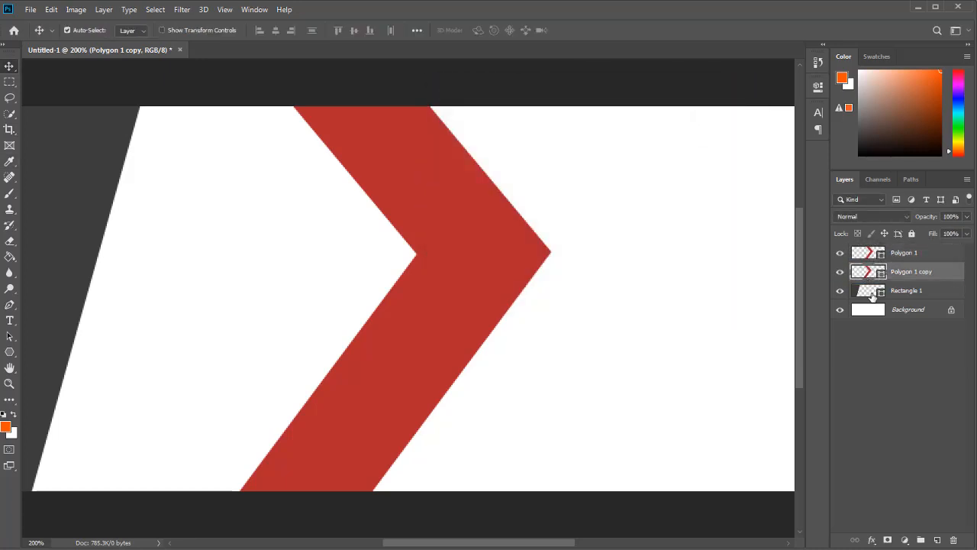
left_click(862, 254)
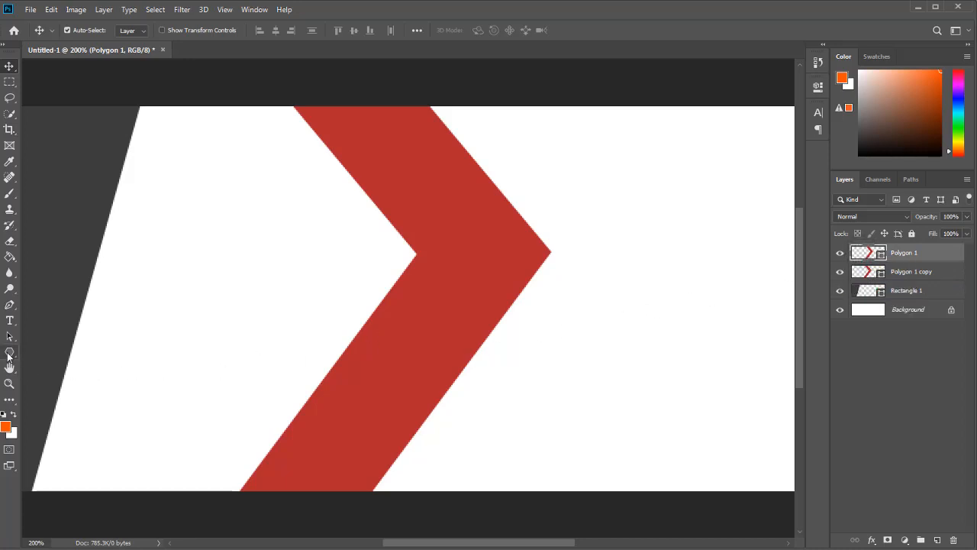
- Set the Polygon 1 shape's stroke colour to PANTONE 1795 C from the PANTONE+ Solid Coated book
left_click_drag(9, 356, 57, 385)
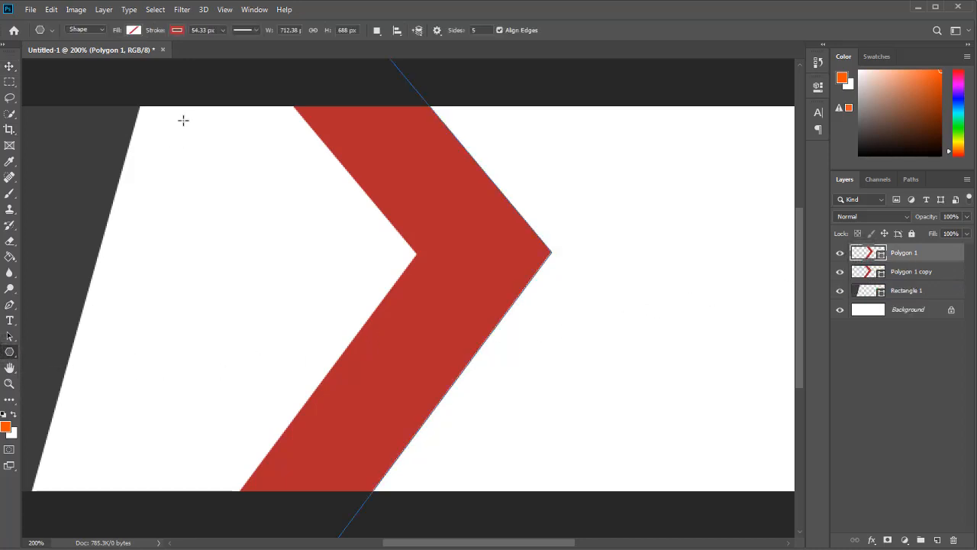
left_click(180, 30)
left_click(233, 54)
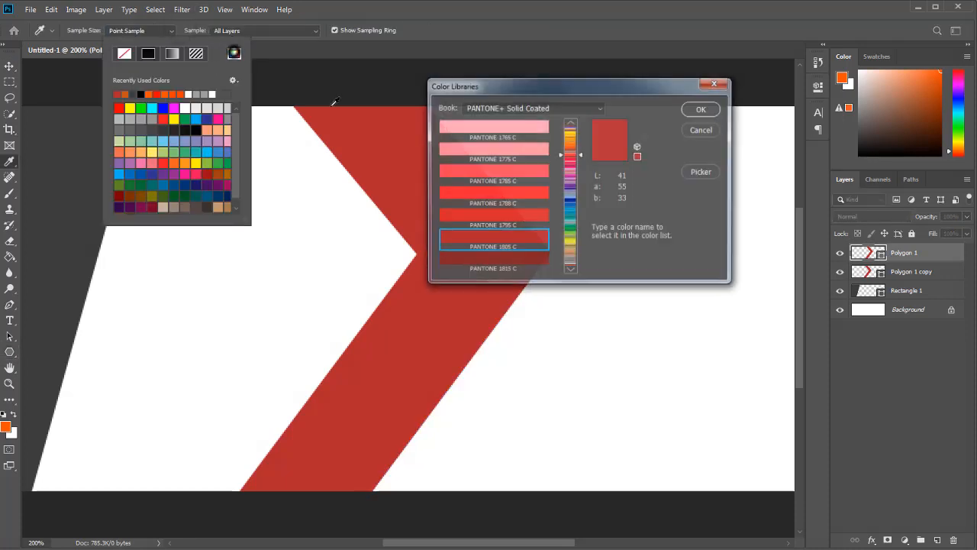
left_click(529, 211)
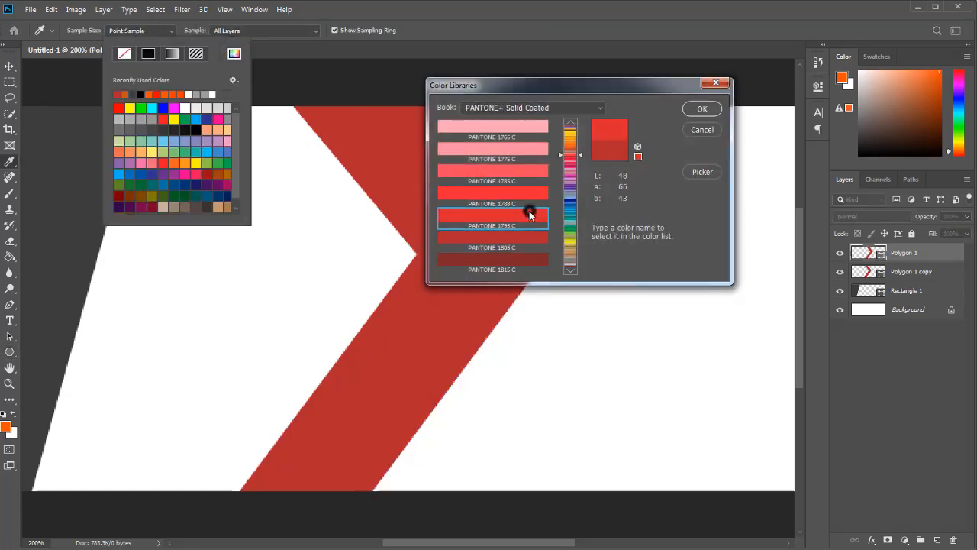
left_click(701, 111)
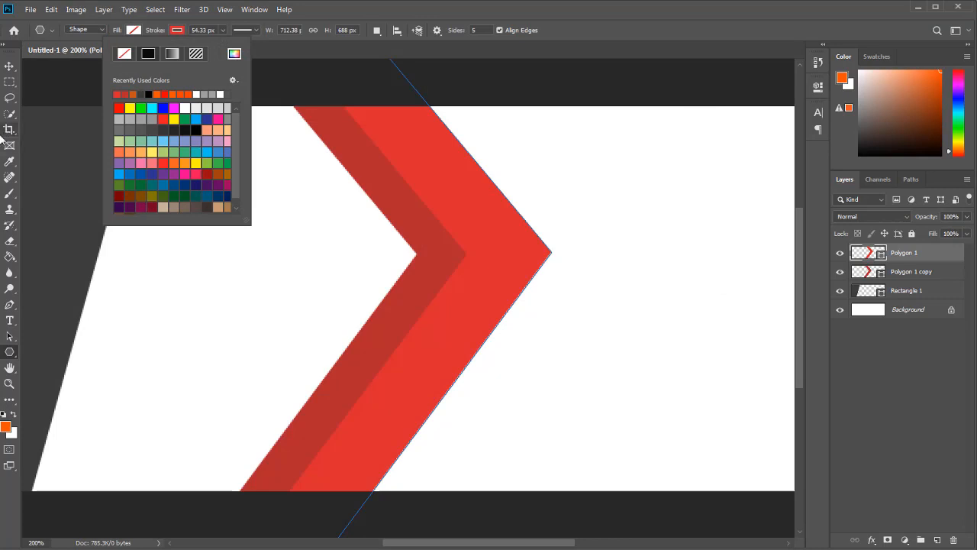
left_click(10, 68)
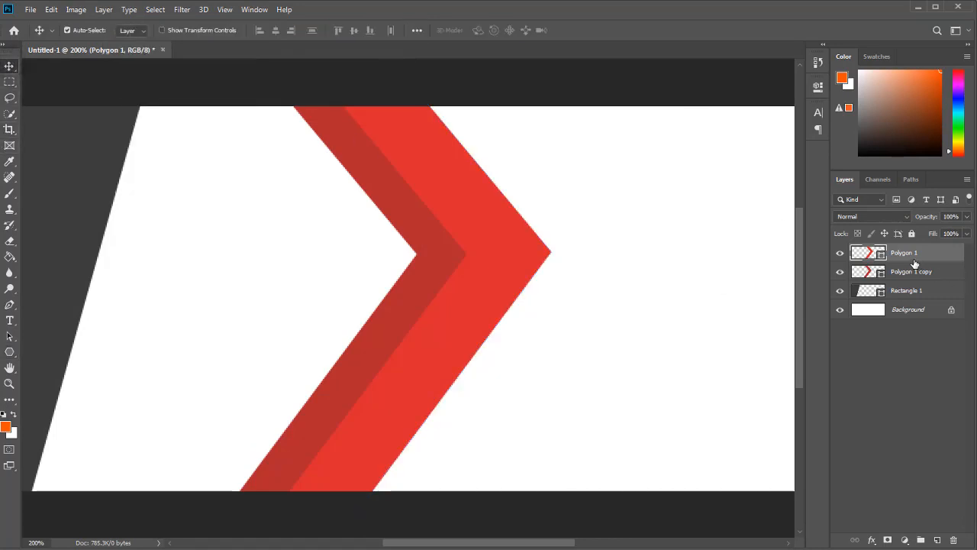
- Place the Polygon 1 layer below Polygon 1 copy and nudge its chevron leftwards in small increments
left_click_drag(914, 260, 914, 279)
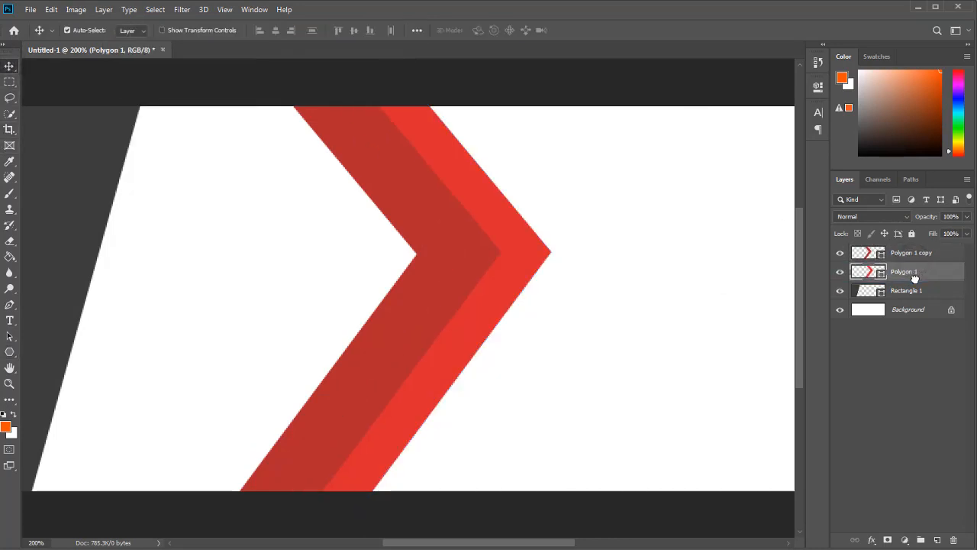
key("Left")
key("Left")
key("Left")
key("Left")
key("Left")
key("Left")
key("Left")
key("Left")
key("Left")
key("Left")
key("Left")
key("Left")
key("Left")
key("Left")
key("Left")
key("Left")
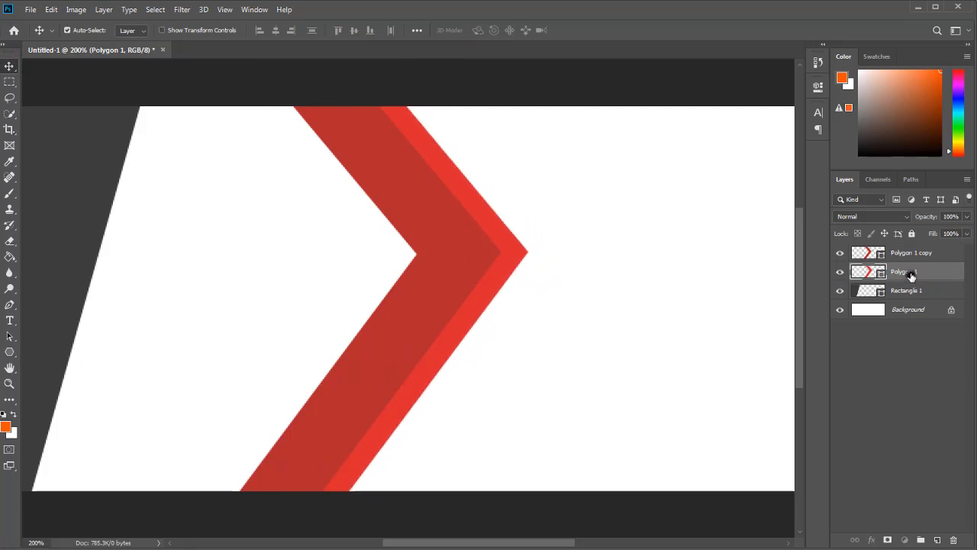
- Bring Polygon 1 above Polygon 1 copy and reposition both chevrons so the darker one forms a narrow band along the outer right edge
left_click_drag(910, 275, 898, 249)
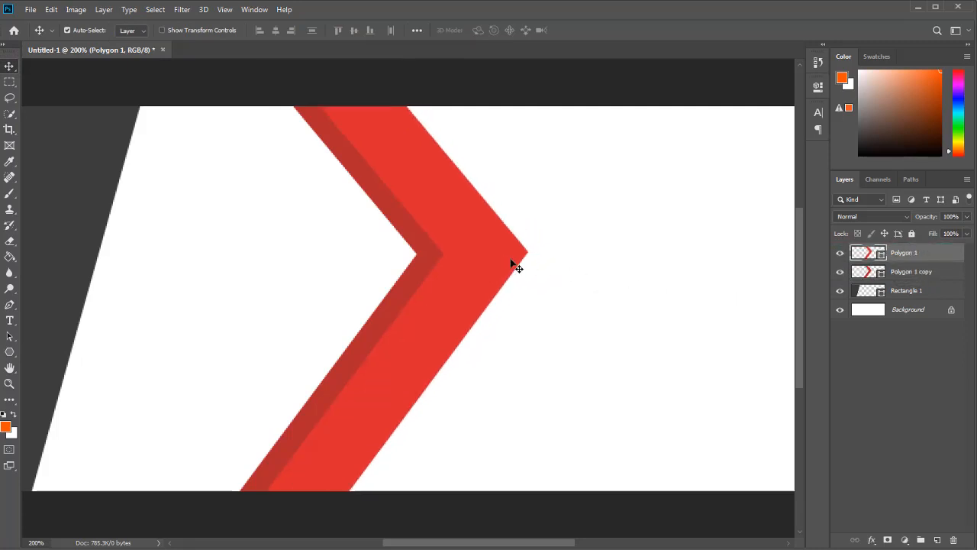
left_click_drag(511, 260, 549, 262)
left_click(475, 262)
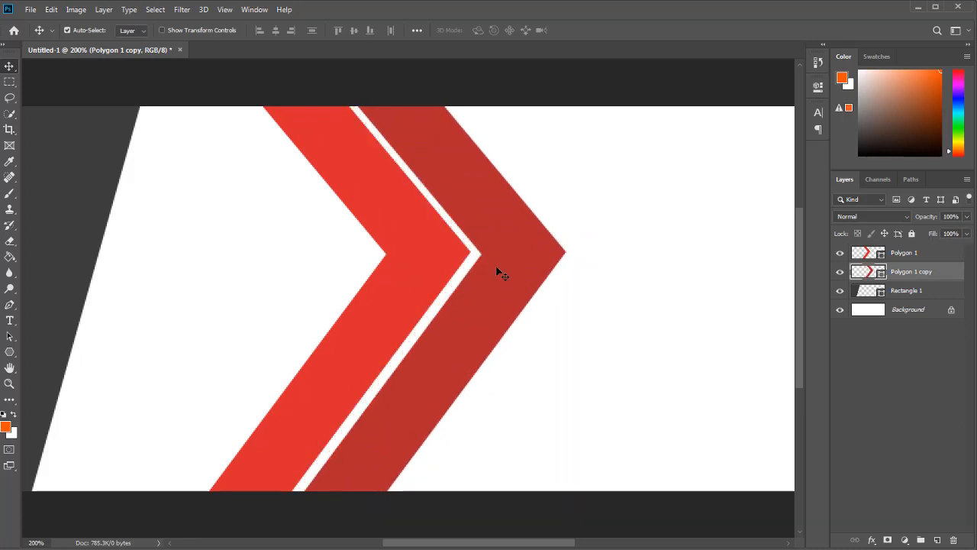
left_click_drag(451, 265, 532, 256)
- Duplicate the Polygon 1 layer within the same document
left_click(892, 256)
key("ctrl+minus")
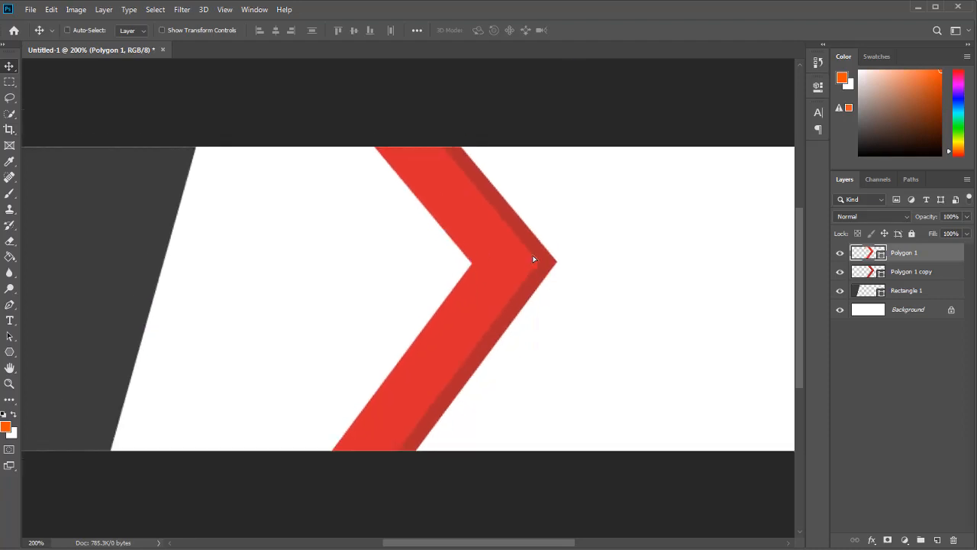
right_click(911, 257)
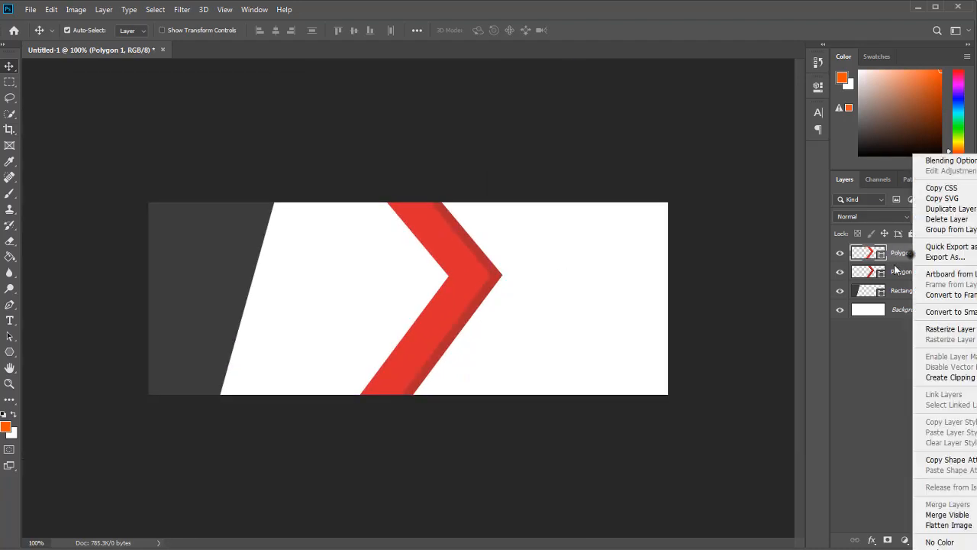
left_click(931, 214)
left_click(687, 188)
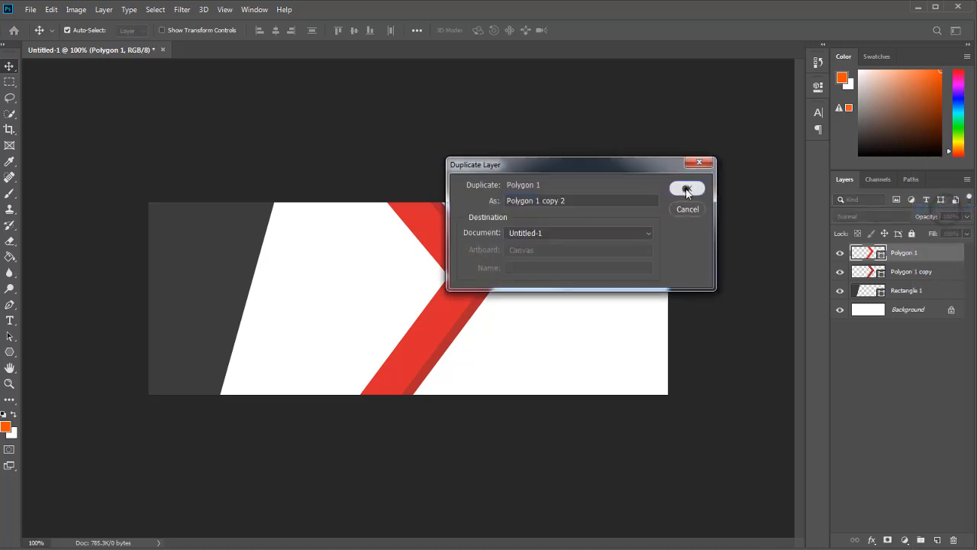
- Set the duplicated polygon's stroke colour to PANTONE 1788 C
left_click(9, 352)
left_click(177, 30)
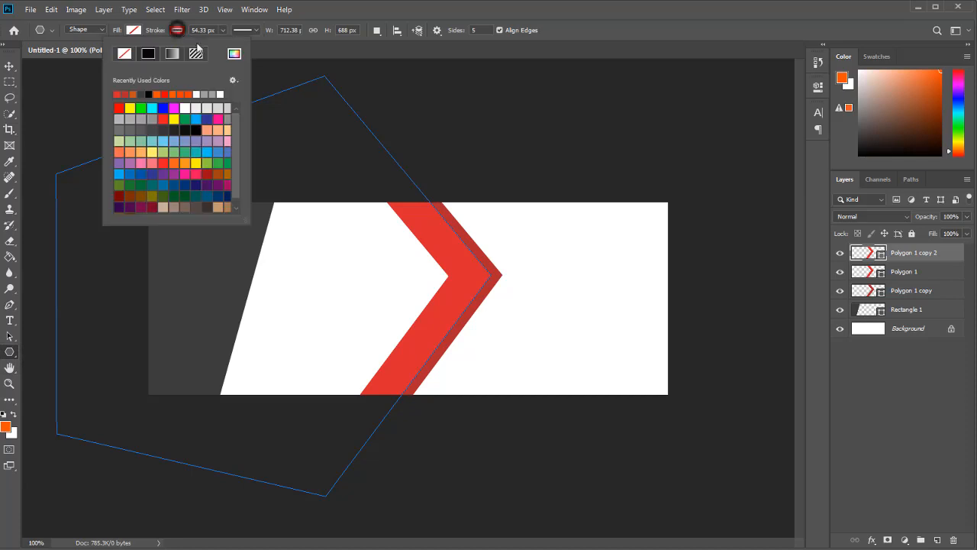
left_click(234, 54)
left_click(503, 194)
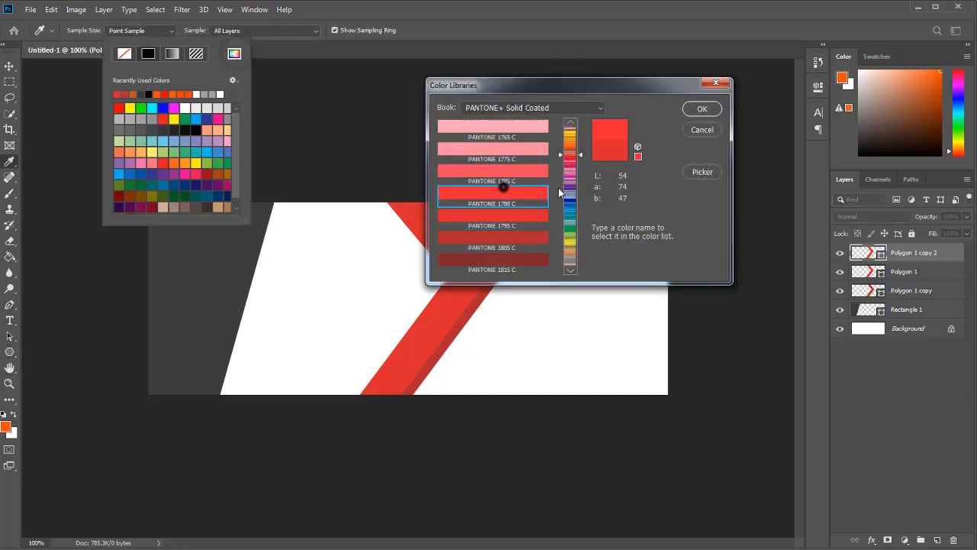
left_click(700, 108)
- Move the brighter red chevron copy slightly left so a band of Polygon 1 shows beside it
left_click(9, 66)
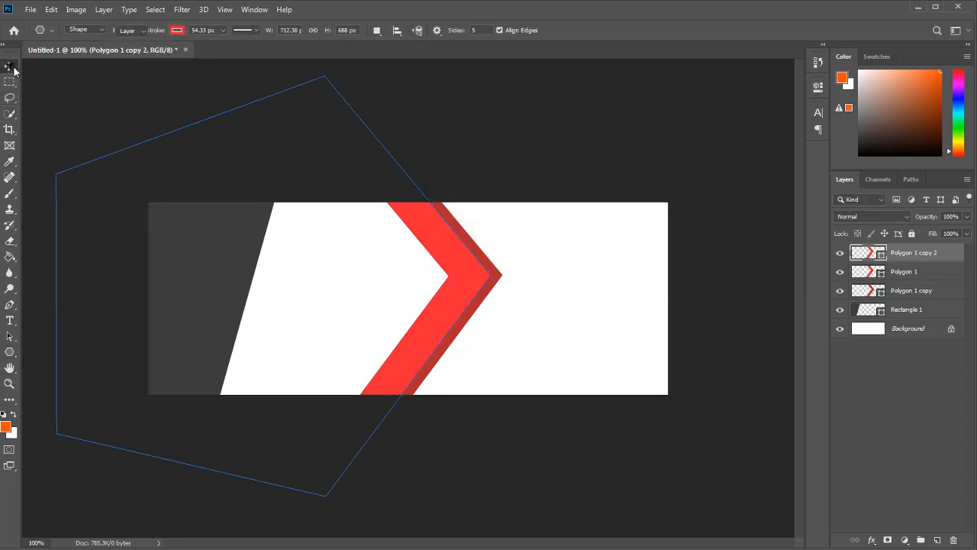
left_click(10, 67)
left_click_drag(447, 280, 442, 281)
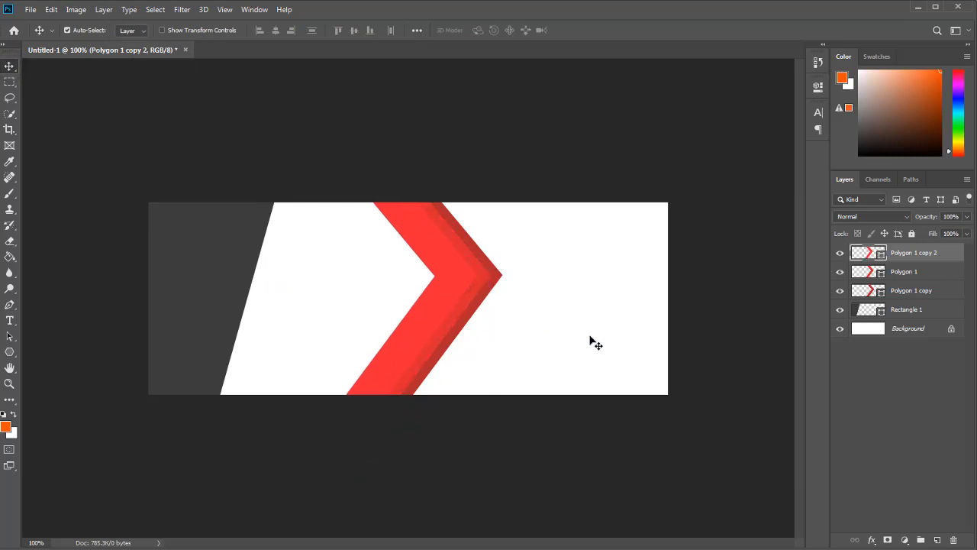
- Select all three polygon layers, from Polygon 1 copy 2 down to Polygon 1 copy
key("ctrl+minus")
key("ctrl+plus")
key("ctrl+plus")
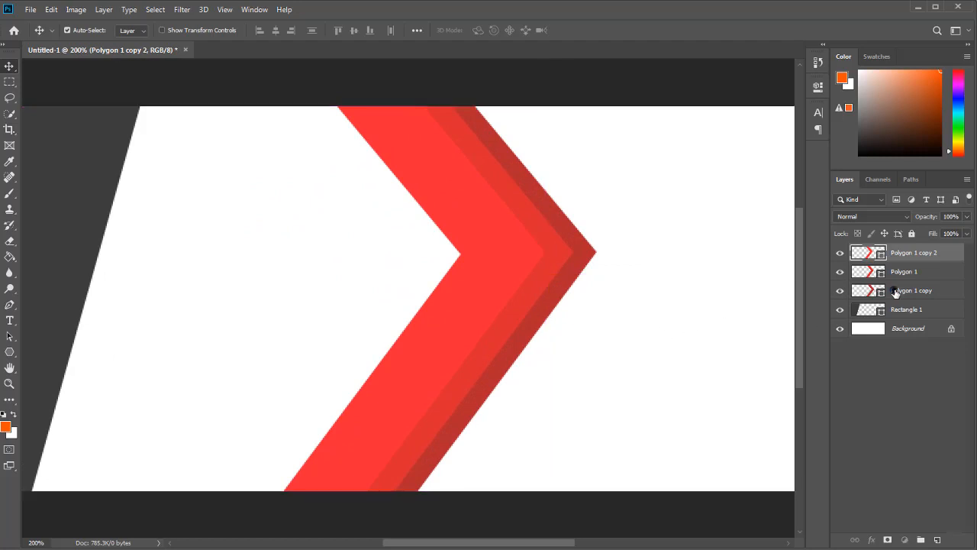
left_click(896, 293, "shift")
- Try merging the three selected polygon layers as shapes, and undo the merge
right_click(896, 292)
left_click(930, 500)
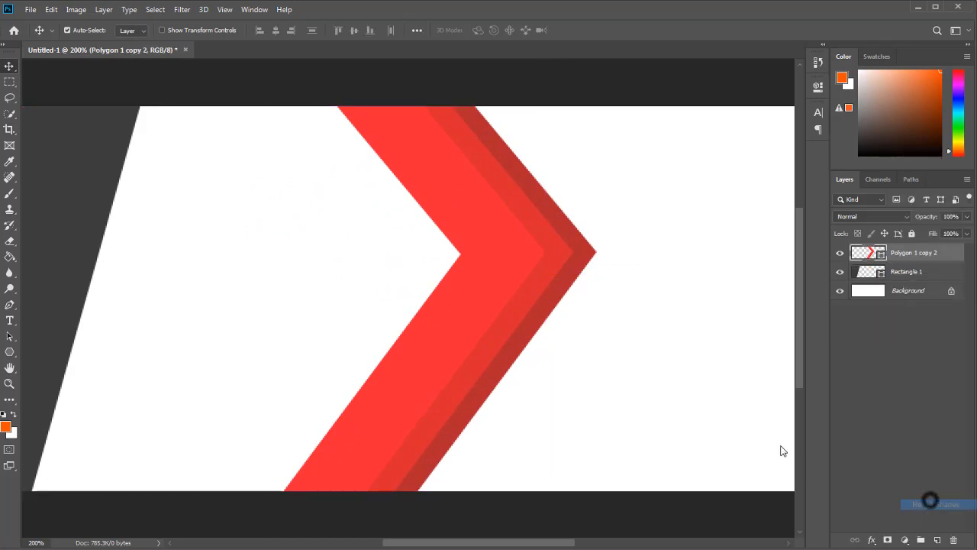
key("ctrl+z")
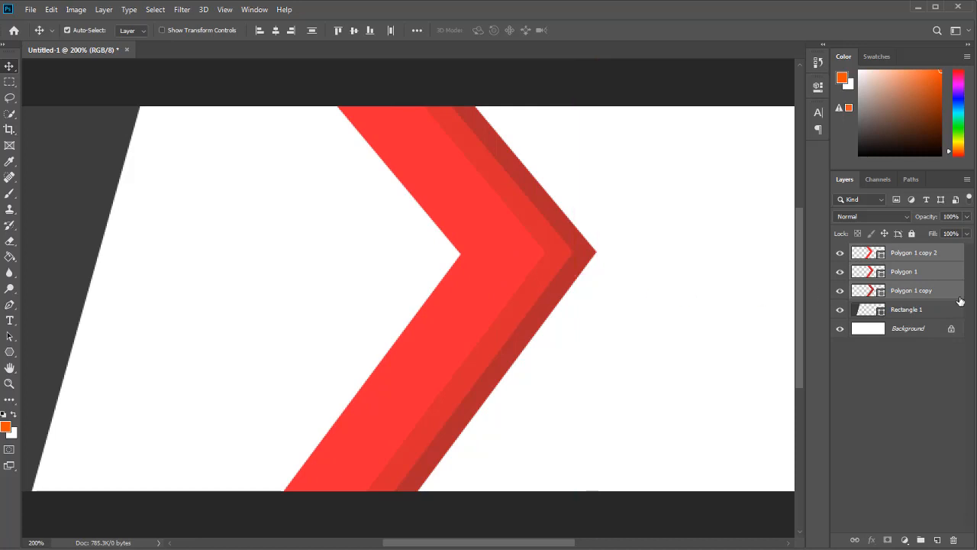
- Rasterize and merge the three selected polygon layers, and shift the merged chevron slightly right
right_click(913, 292)
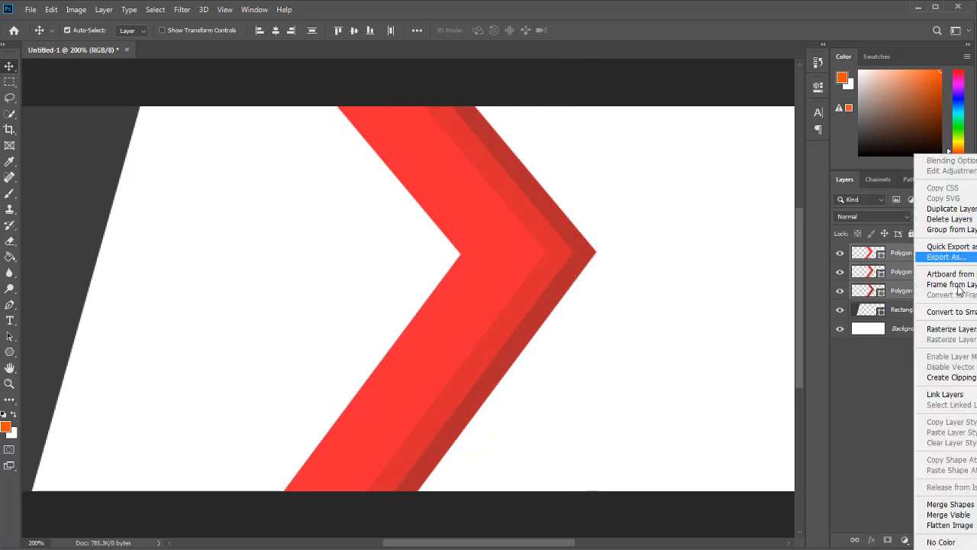
left_click(961, 330)
right_click(912, 273)
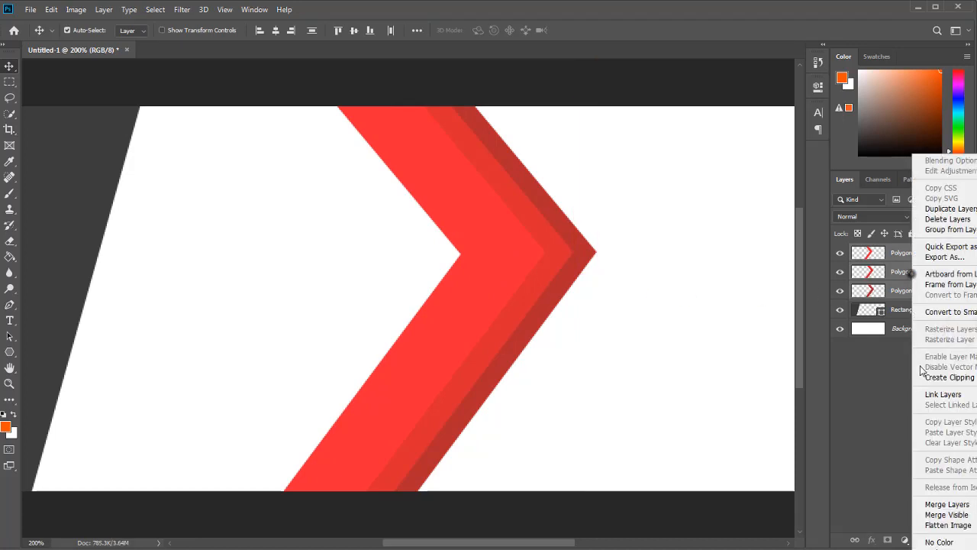
left_click(940, 504)
key("ctrl+minus")
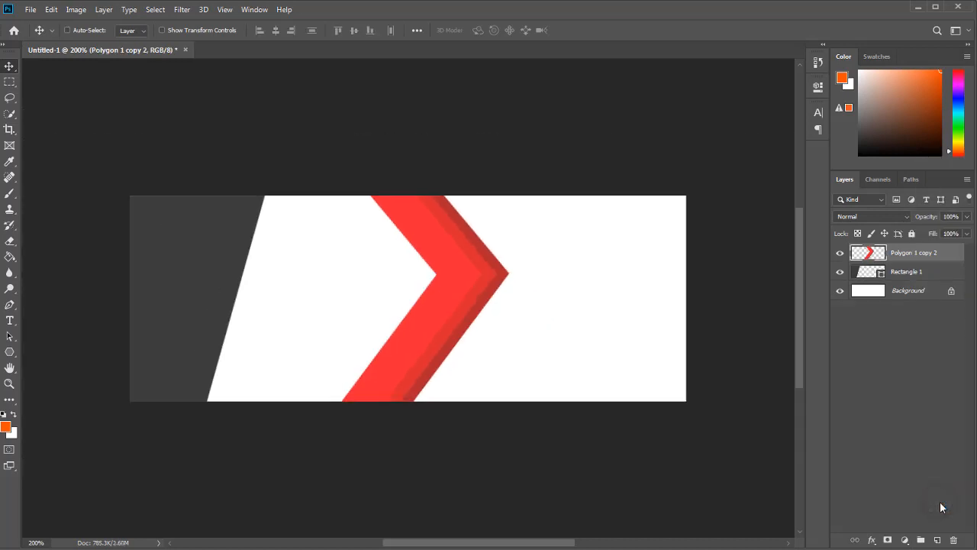
mouse_move(448, 266)
left_mouse_down()
mouse_move(469, 261)
mouse_move(453, 261)
left_mouse_up()
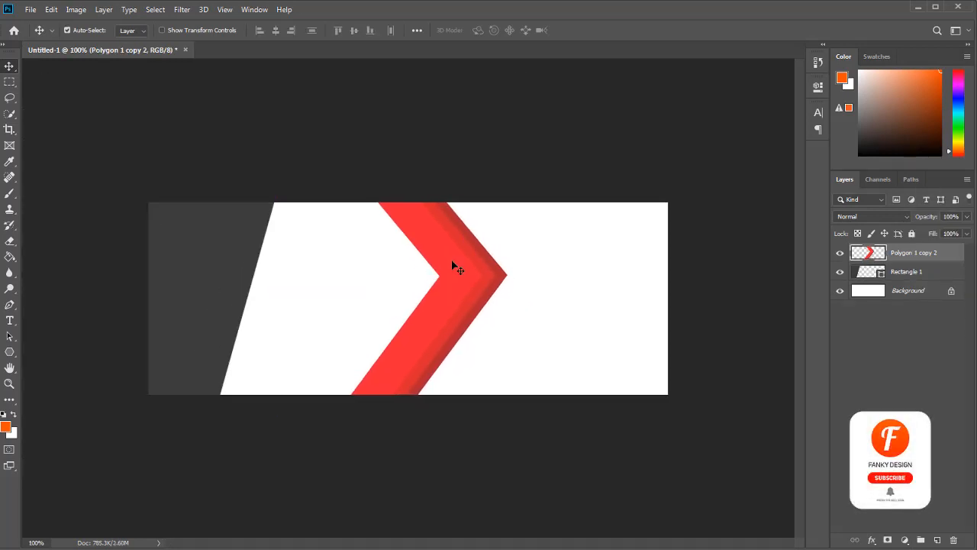
- Open the image pexels-photo-874242 from the Old 2 folder on Local Disk (E:)
left_click(30, 10)
left_click(39, 32)
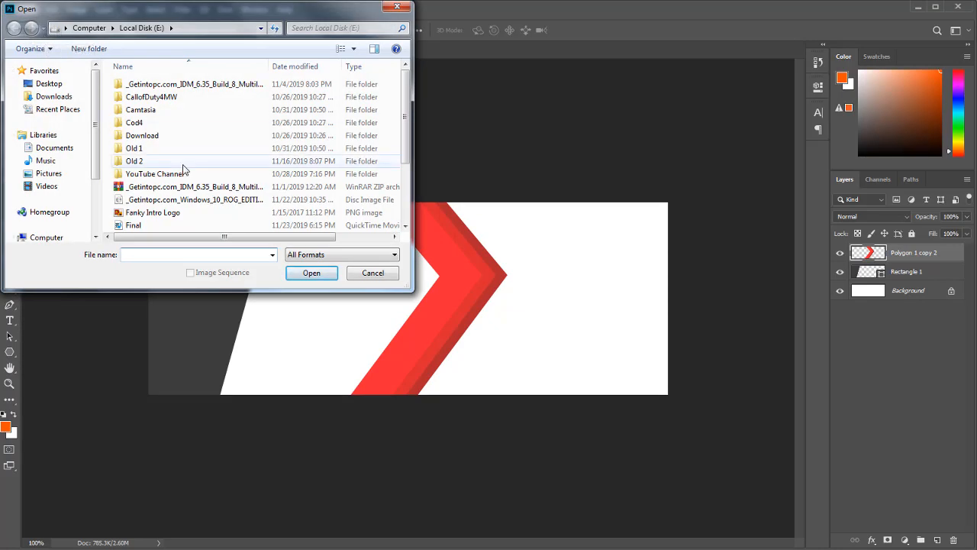
double_click(143, 160)
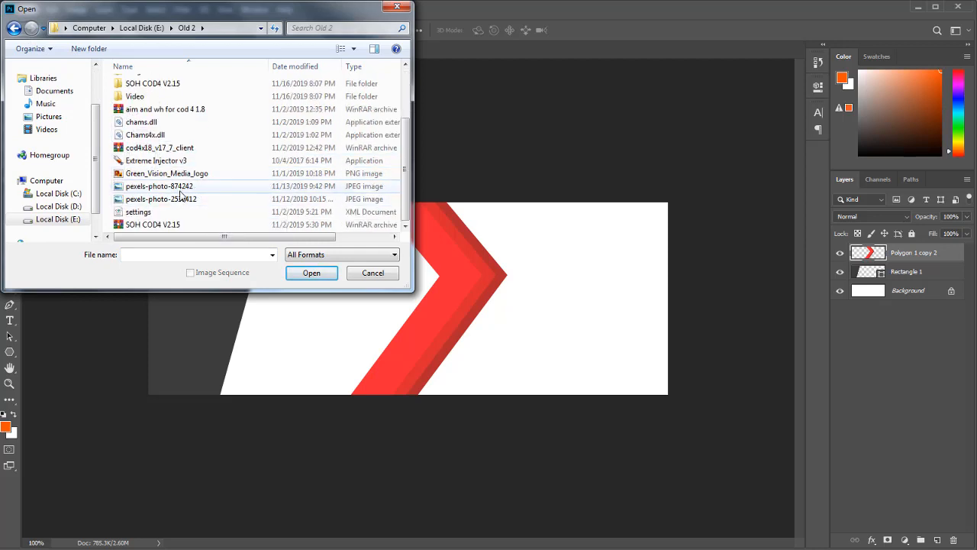
double_click(180, 190)
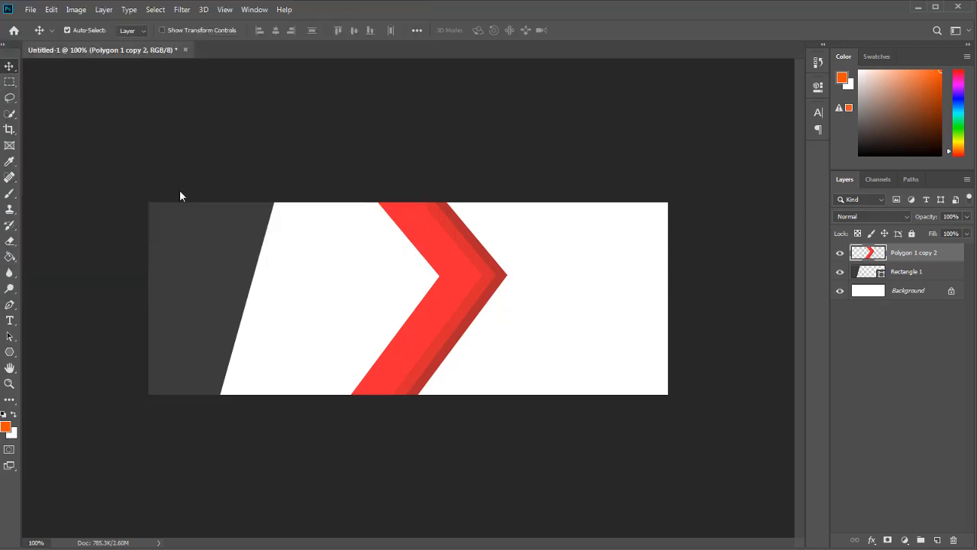
- Copy the entire photo and paste it as a new layer into the Untitled-1 banner
key("ctrl+a")
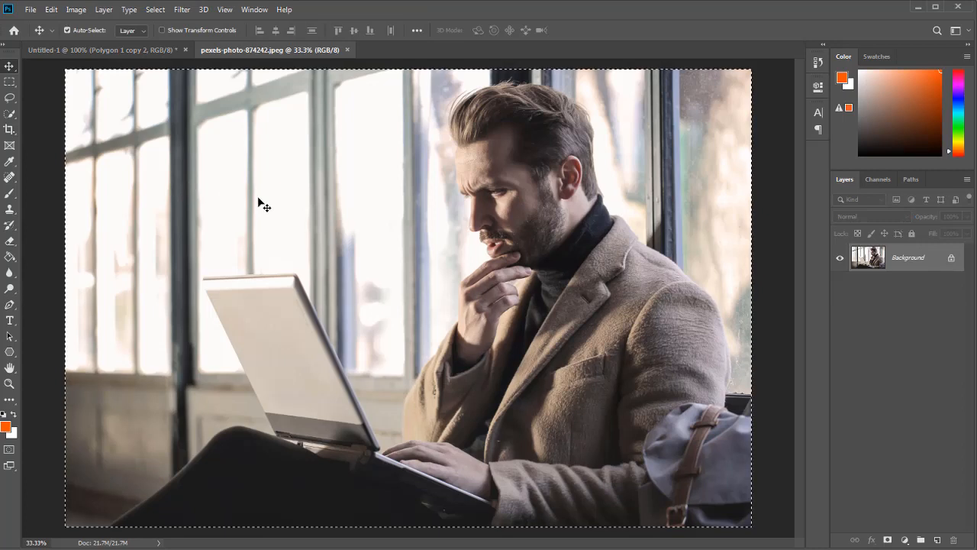
left_click(160, 50)
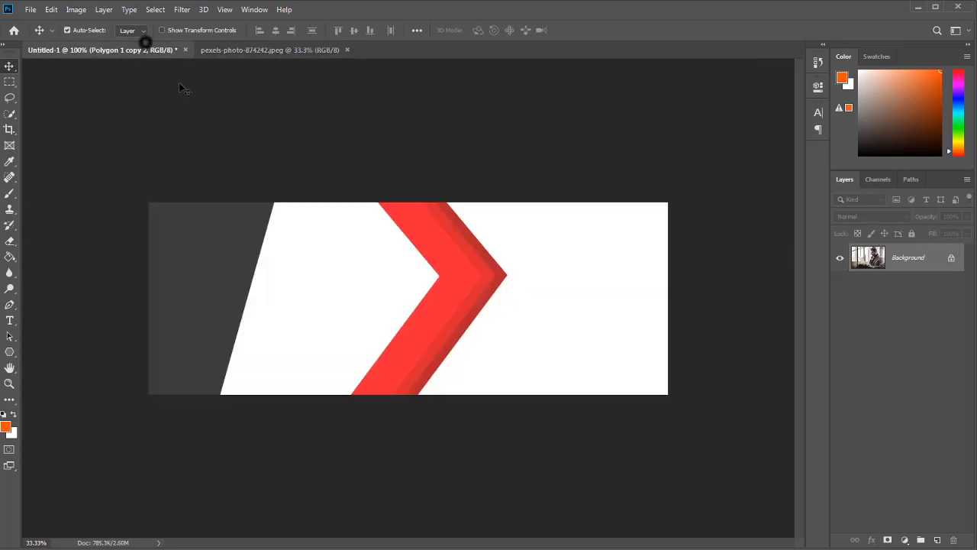
key("ctrl+v")
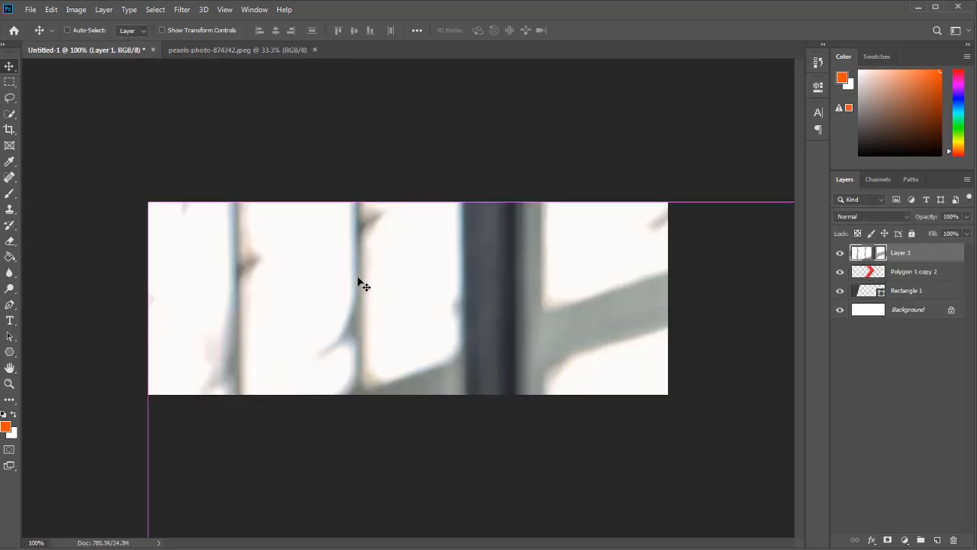
- Scale the pasted photo proportionally to about 13.55%, keeping it anchored at the banner's upper-left corner
key("ctrl+minus")
key("ctrl+minus")
key("ctrl+minus")
key("ctrl+minus")
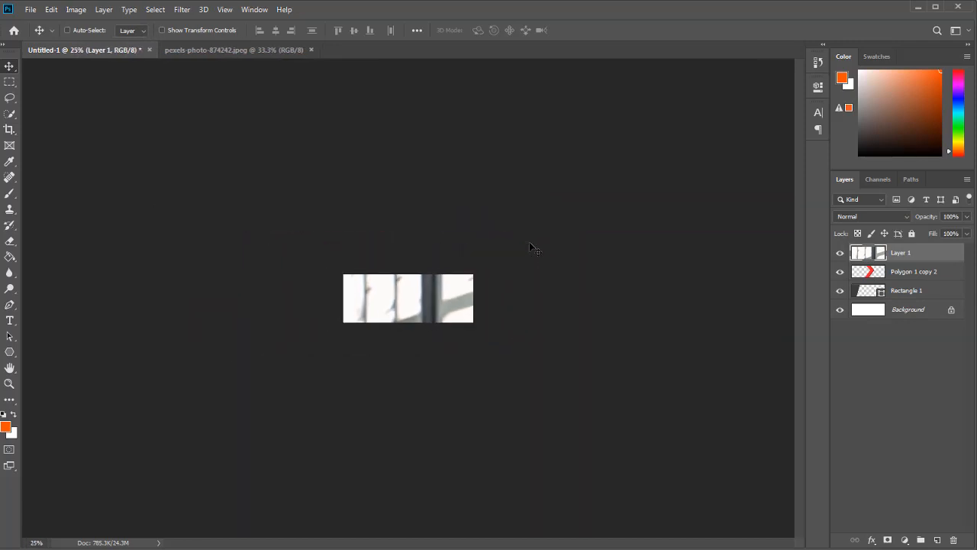
key("ctrl+t")
key("ctrl+minus")
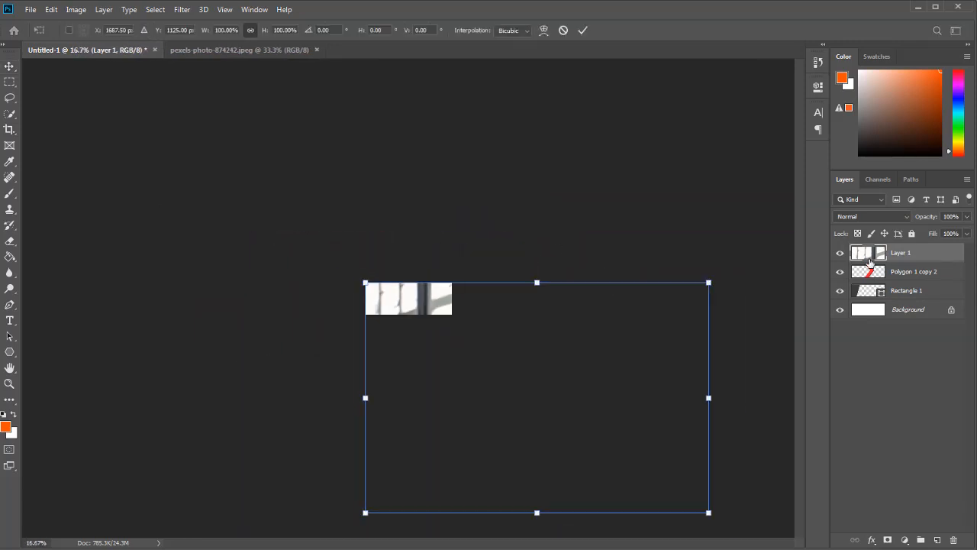
left_click_drag(704, 510, 406, 316)
key("Return")
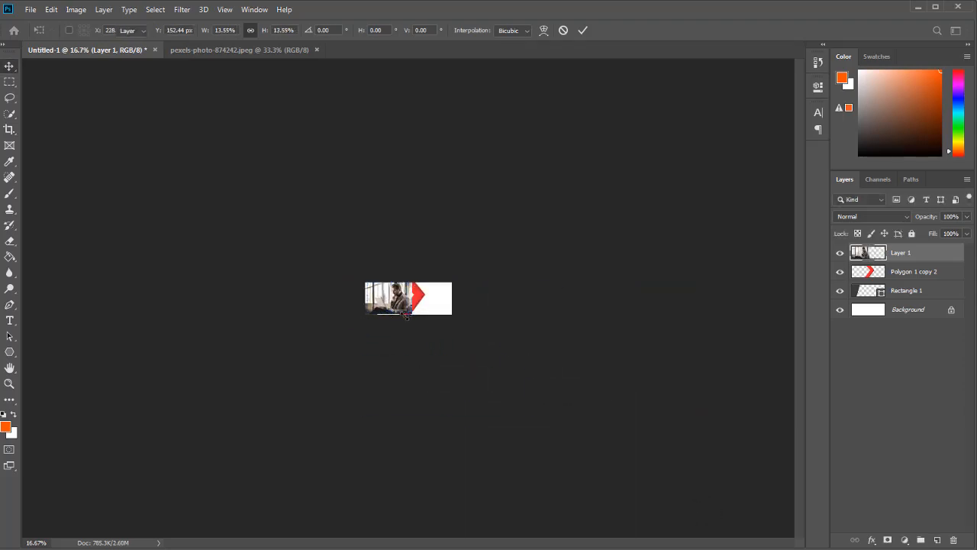
- Enlarge the photo proportionally to about 105.2%, keeping its upper-left corner anchored, so that it covers the banner's full height
key("ctrl+plus")
key("ctrl+plus")
key("ctrl+plus")
key("ctrl+plus")
key("ctrl+plus")
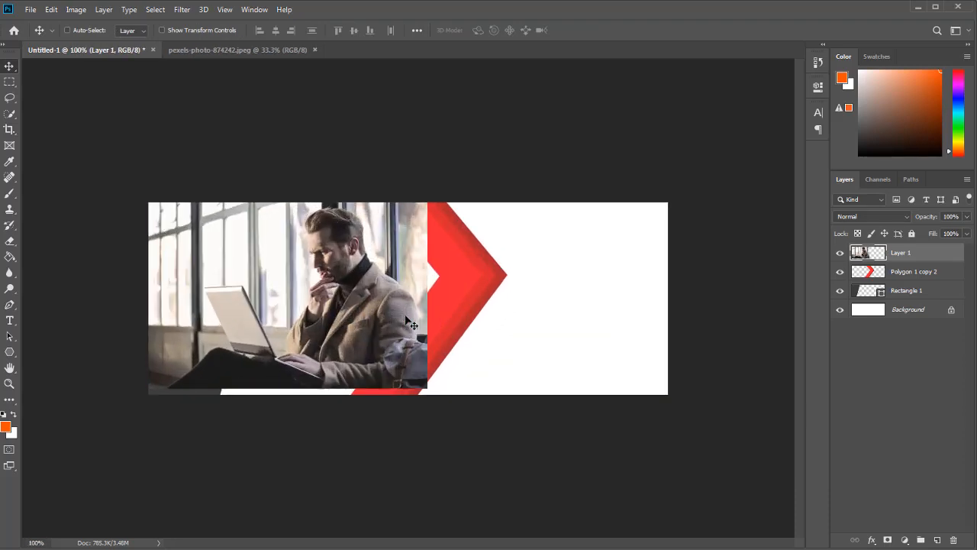
key("ctrl+plus")
key("ctrl+t")
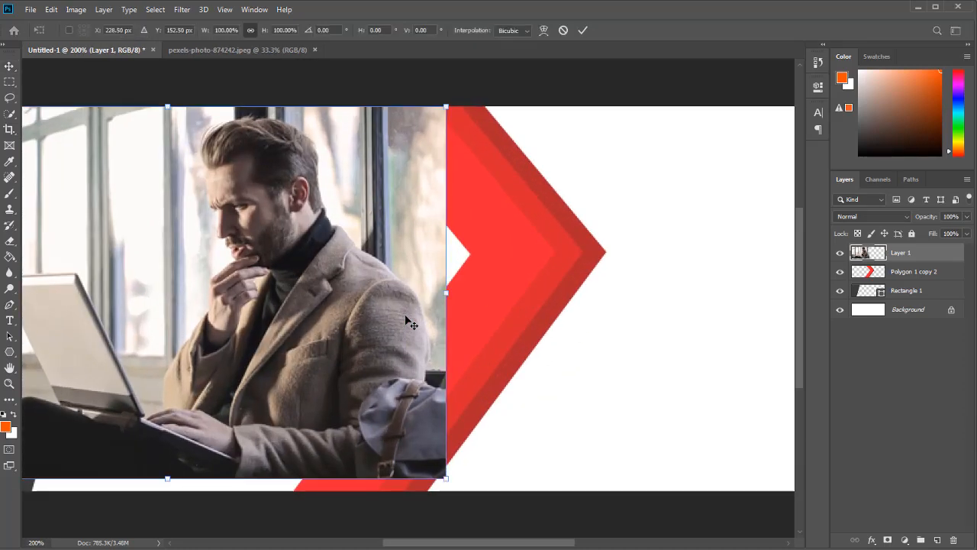
key("ctrl+minus")
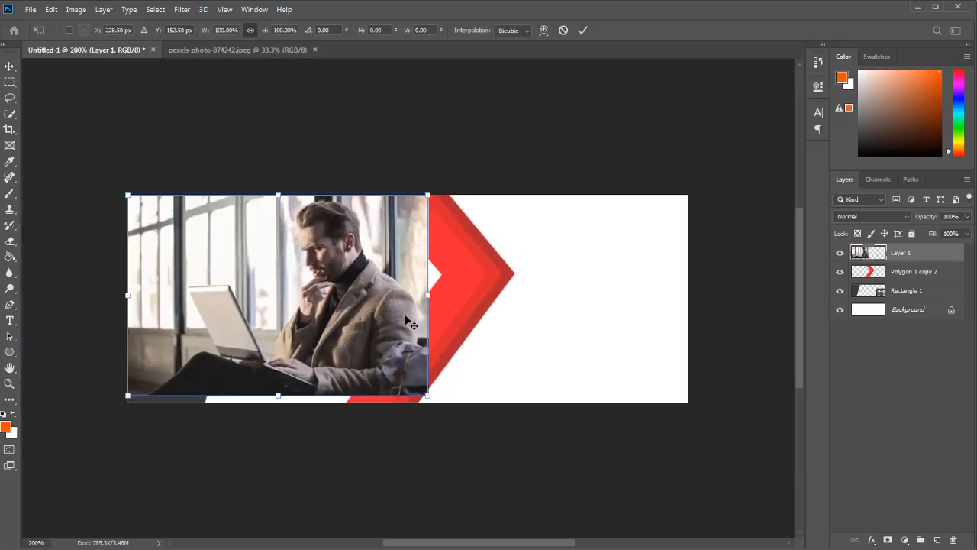
left_click_drag(428, 389, 440, 403)
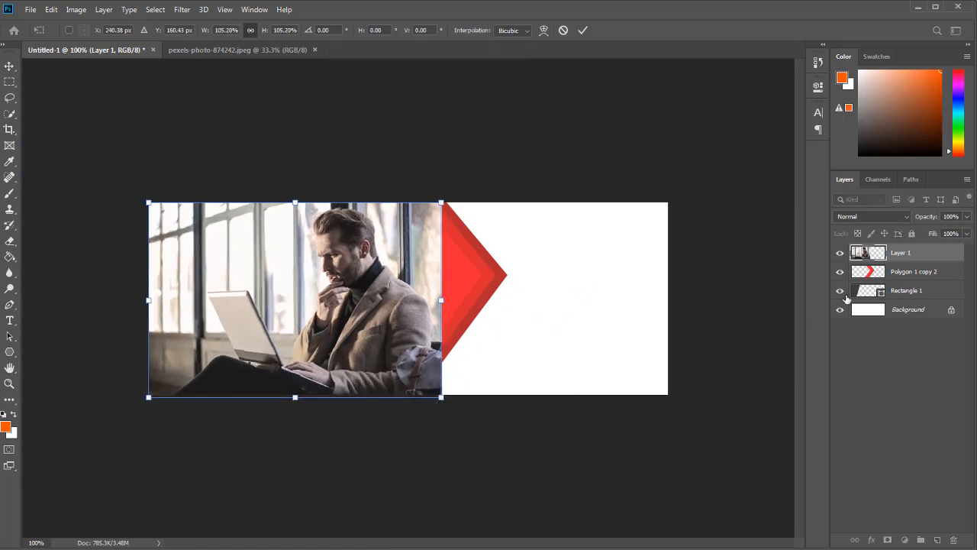
key("Return")
- Load the red chevron layer as a selection, delete that area from the photo layer and deselect
left_click(864, 273, "ctrl")
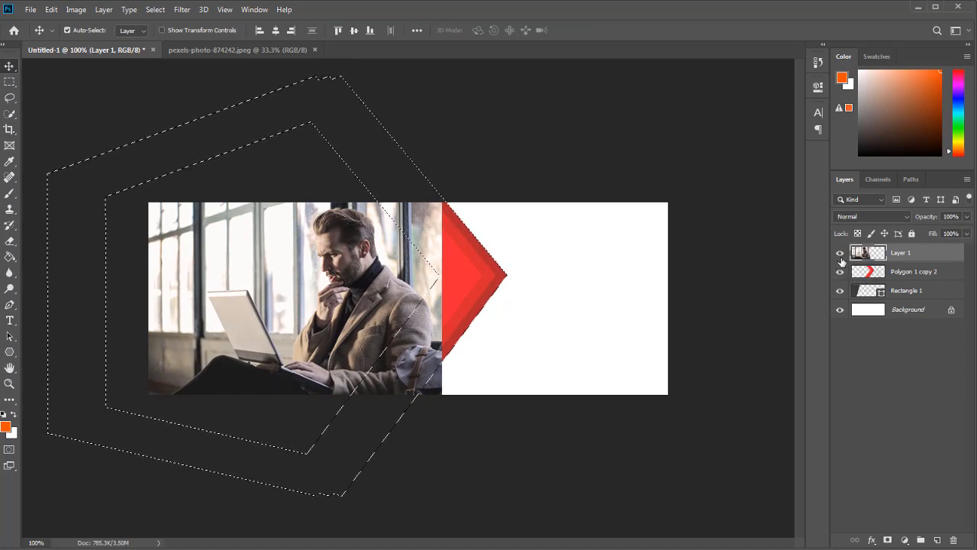
key("Delete")
key("ctrl+d")
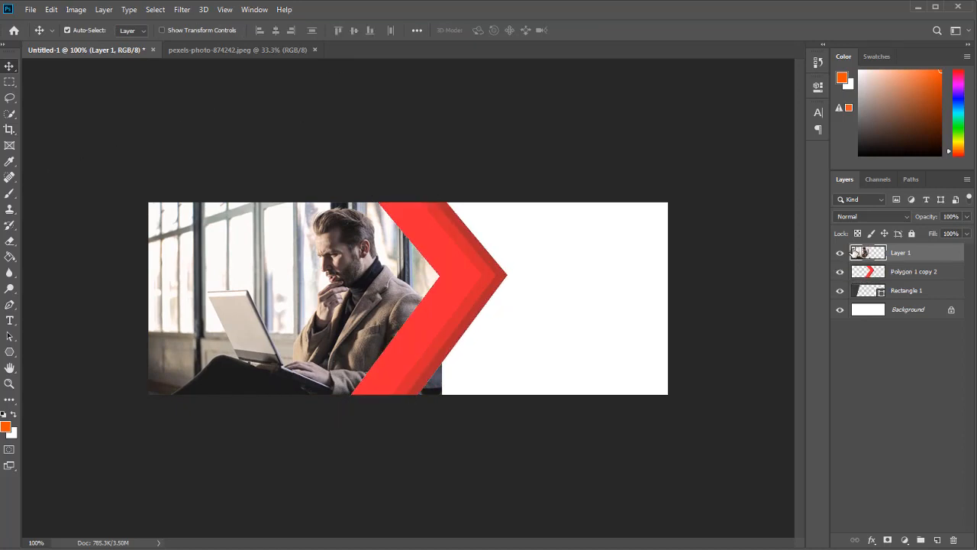
- Erase the leftover strip of photo beyond the chevron's outer edge with the Eraser at brush size 100
left_click(10, 241)
left_click(61, 235)
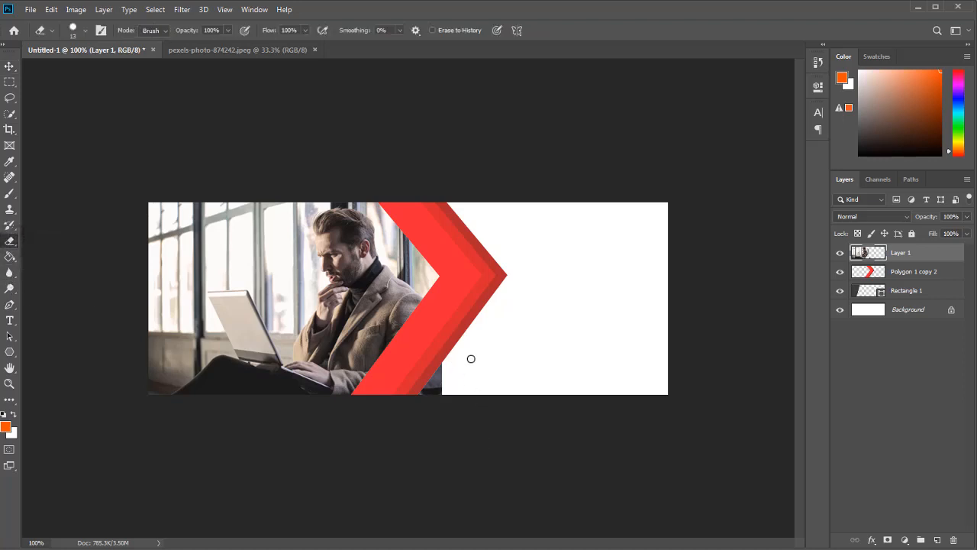
key("bracketright")
key("bracketright")
key("bracketright")
key("bracketright")
mouse_move(473, 345)
left_mouse_down()
mouse_move(419, 414)
mouse_move(504, 284)
left_mouse_up()
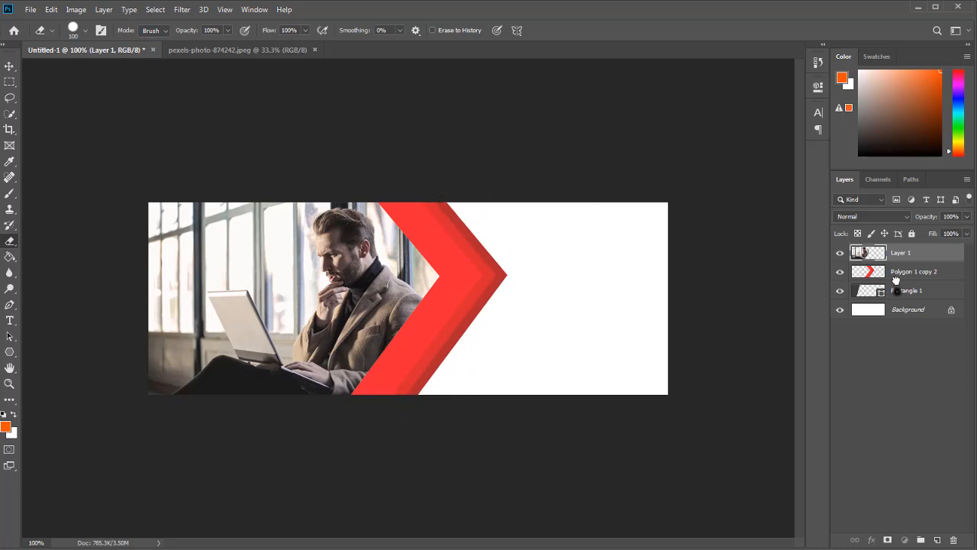
- Place the slanted dark grey Rectangle 1 layer above the photo layer and set its opacity to 73%
left_click_drag(896, 281, 897, 253)
left_click(967, 217)
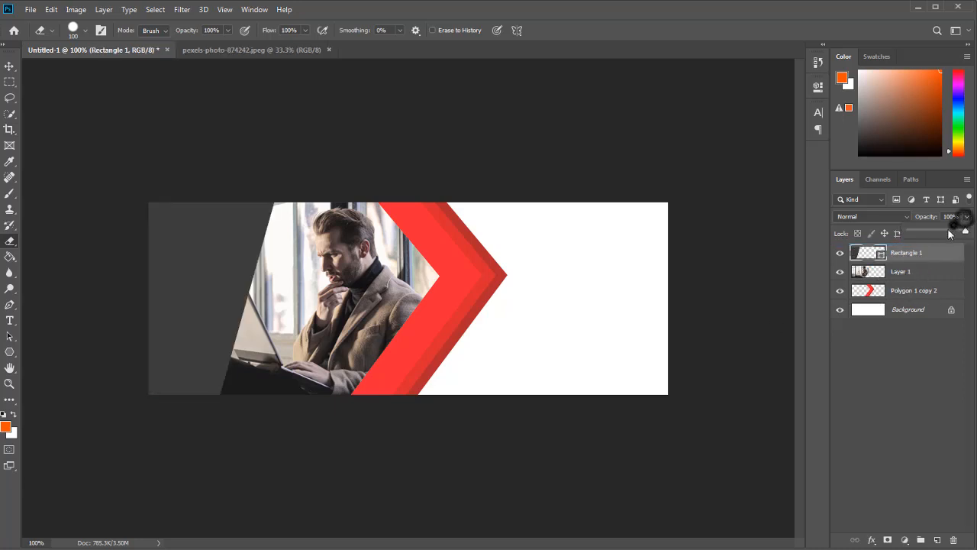
left_click_drag(940, 234, 950, 235)
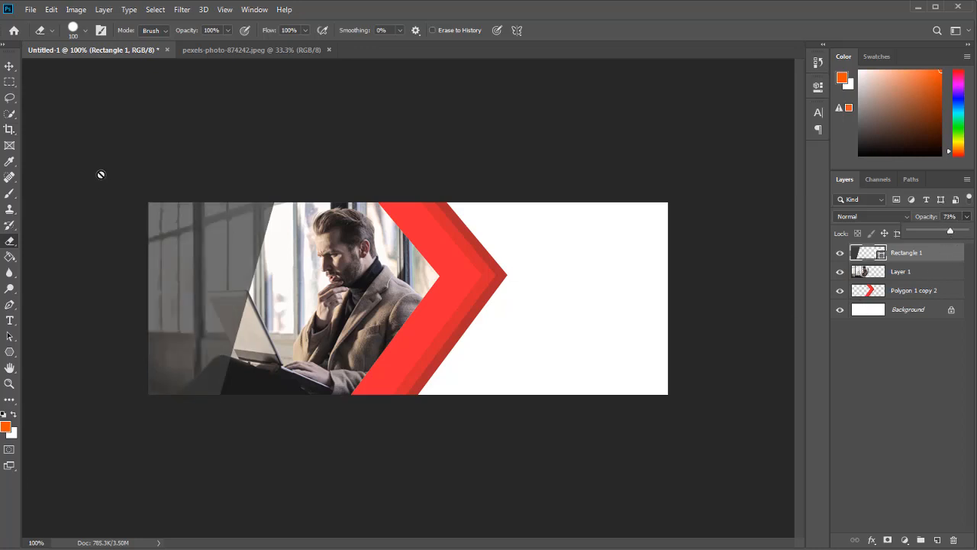
left_click(10, 67)
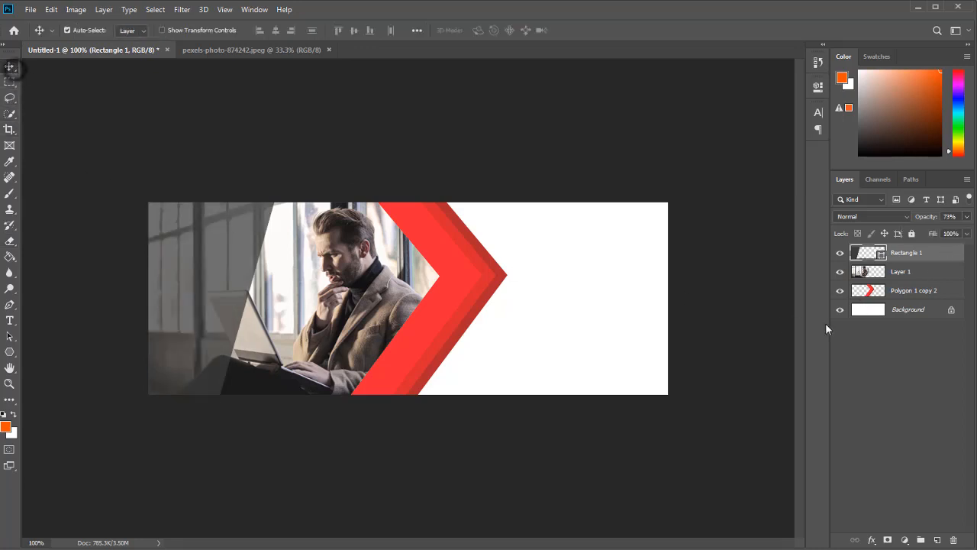
- Add a Solid Color fill layer directly above the Background layer, using dark grey #272727
left_click(907, 542)
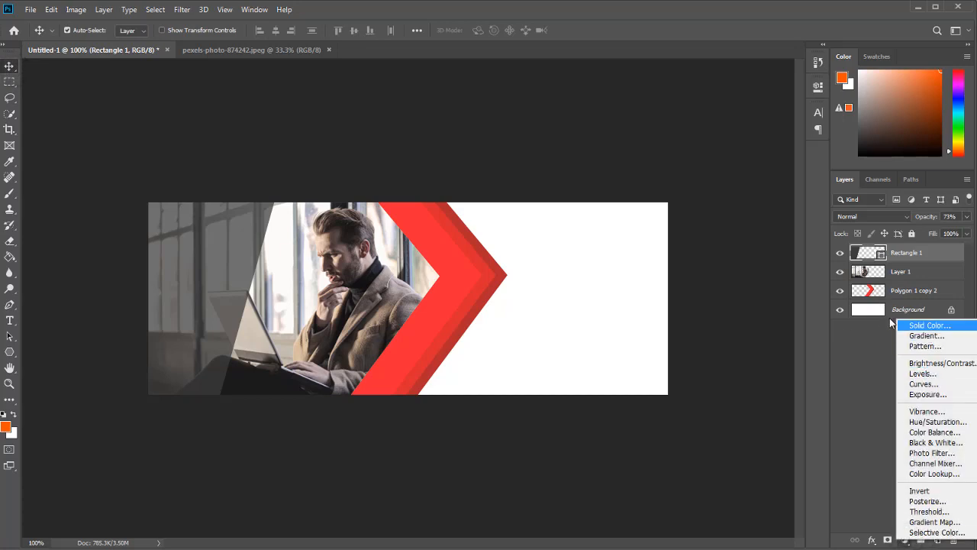
left_click(886, 313)
left_click(904, 540)
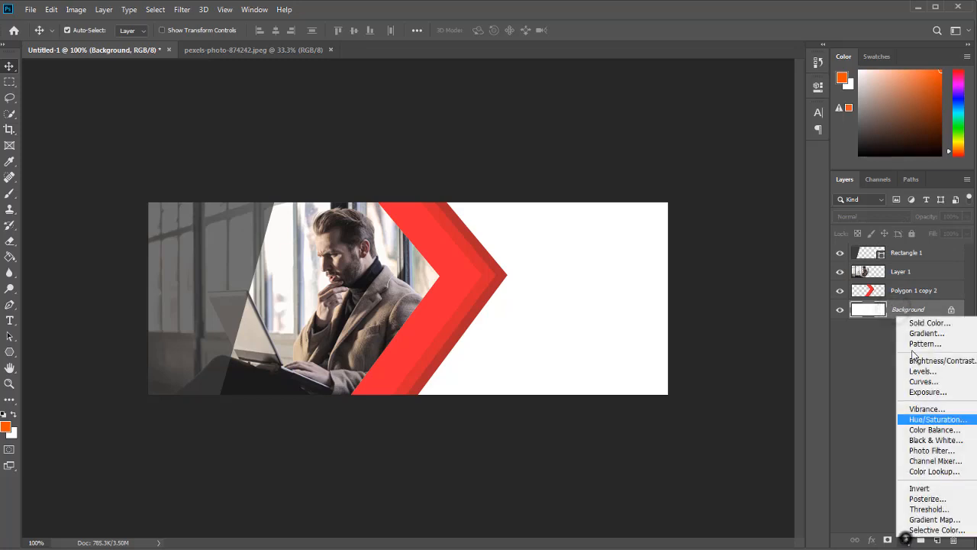
left_click(925, 323)
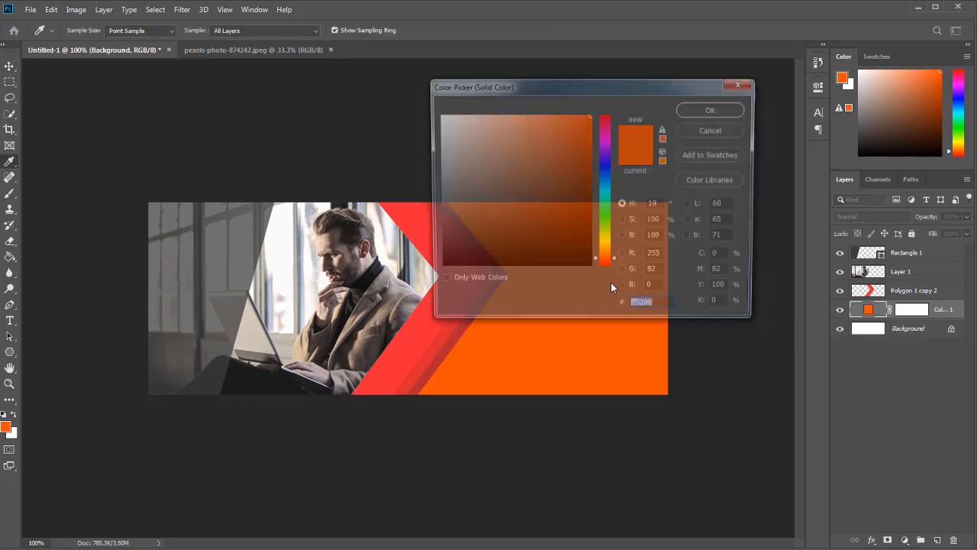
left_click_drag(605, 82, 744, 108)
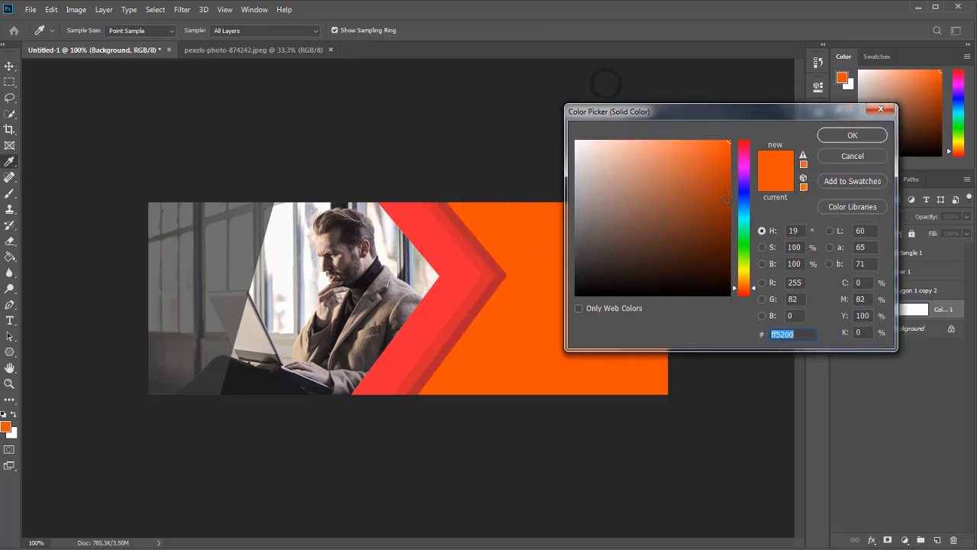
left_click(703, 217)
left_click(572, 272)
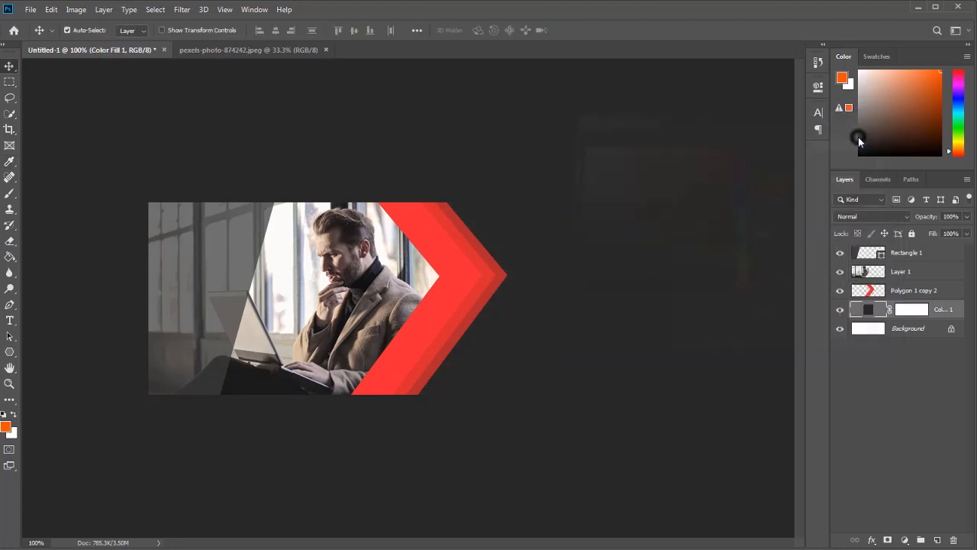
left_click(858, 136)
- Change the Solid Color fill layer to the lighter dark grey #484848
double_click(866, 313)
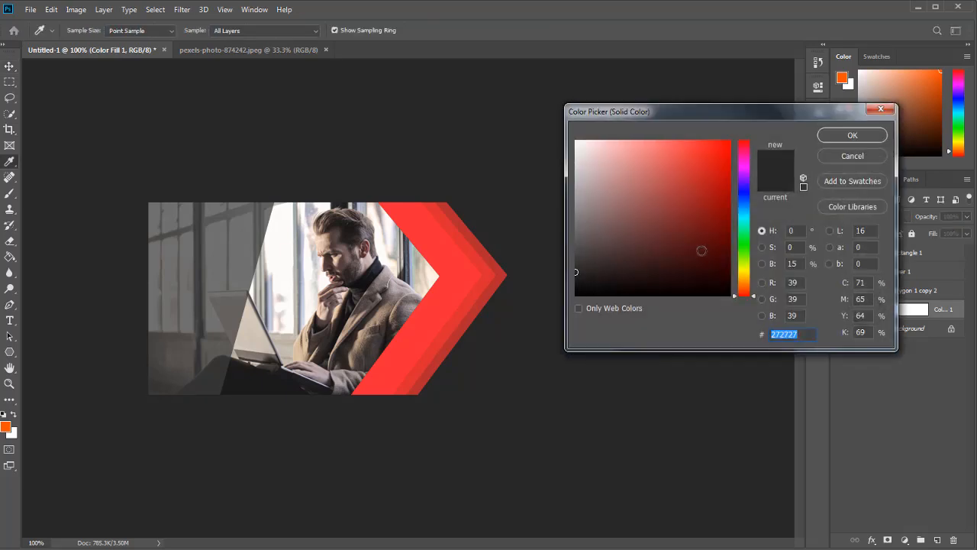
left_click(572, 252)
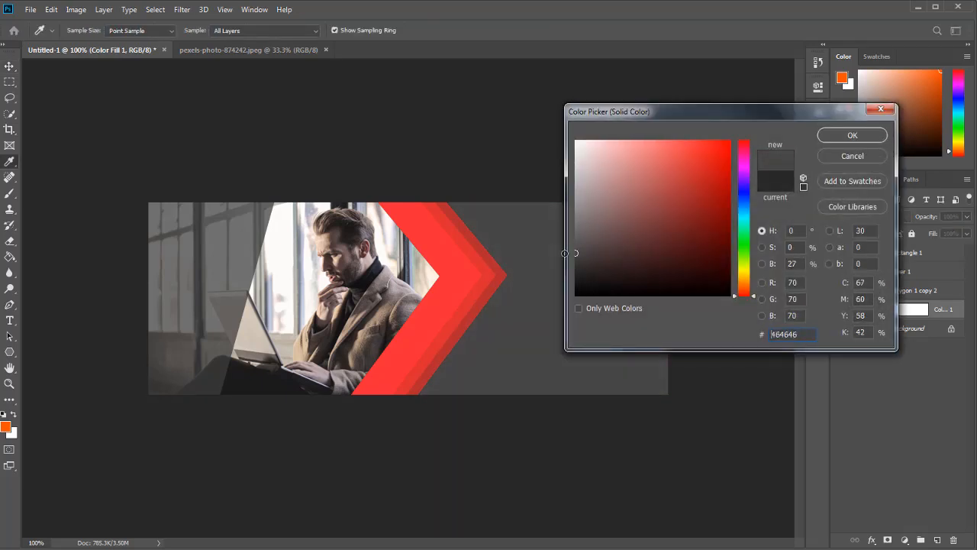
left_click(172, 250)
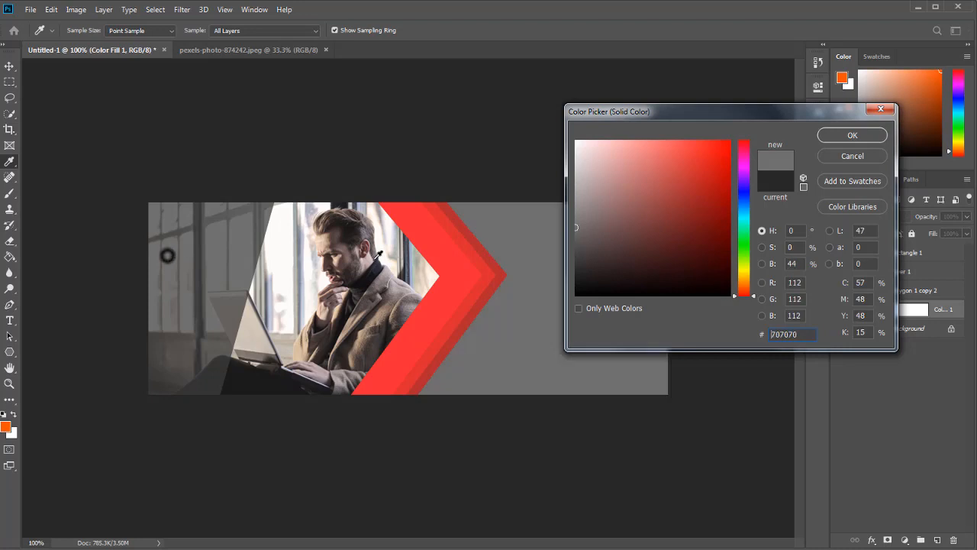
left_click(572, 250)
left_click(572, 252)
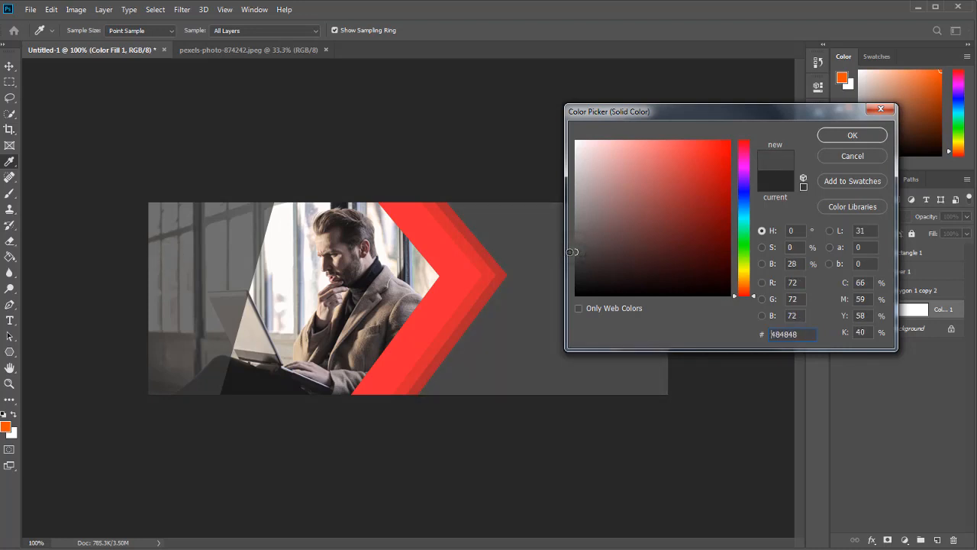
left_click(852, 135)
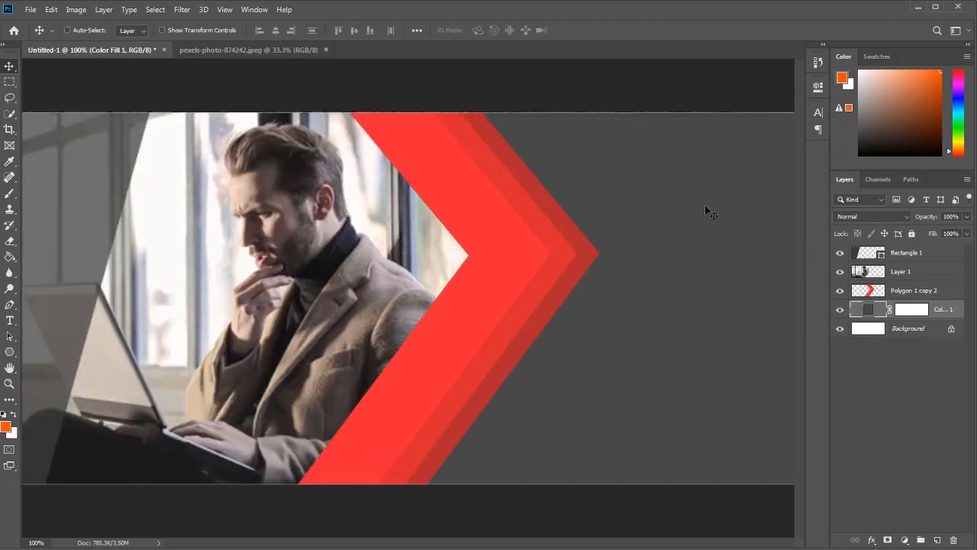
left_click(67, 30)
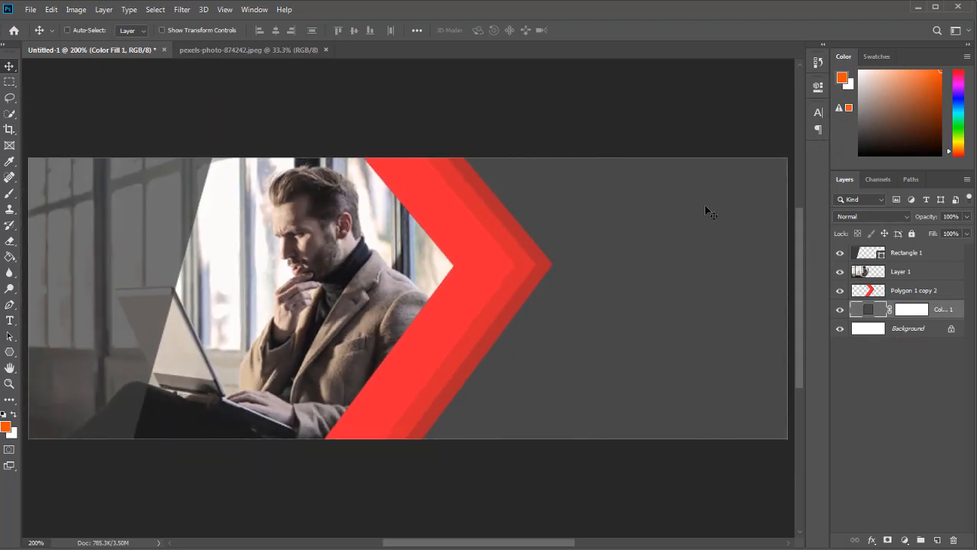
left_click(9, 352)
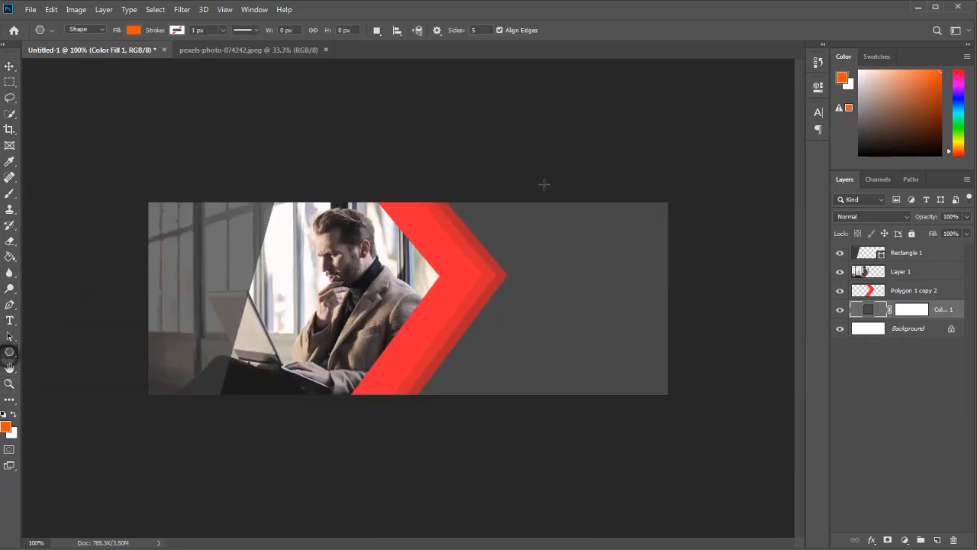
left_click_drag(500, 172, 519, 204)
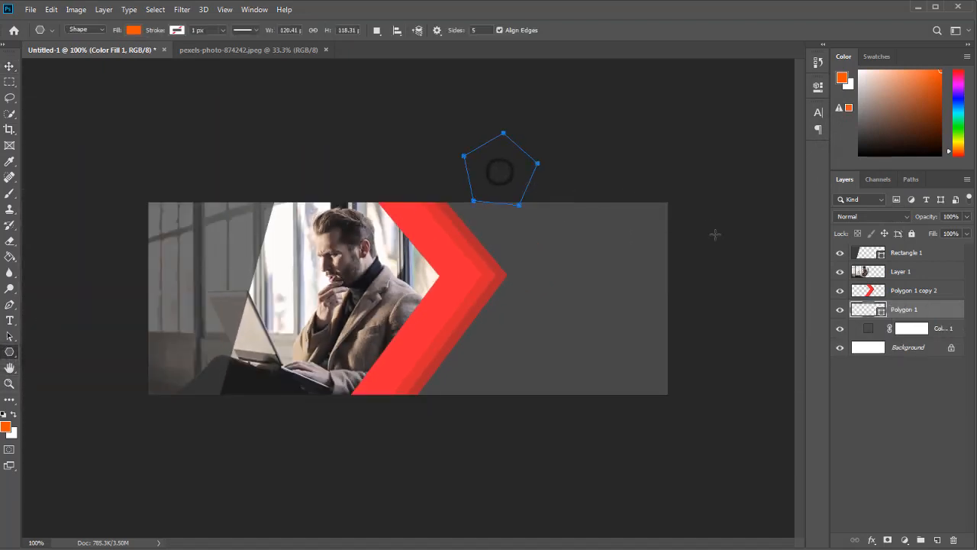
key("ctrl+z")
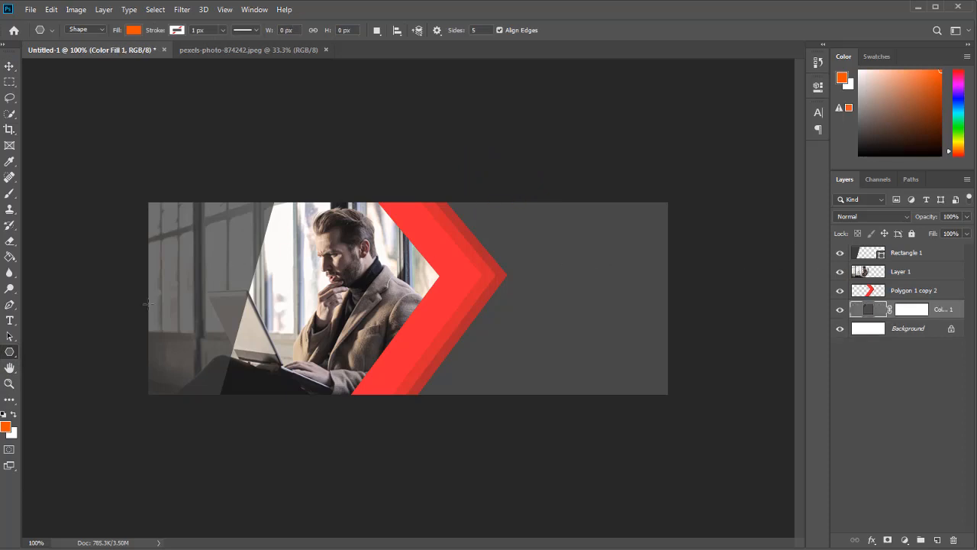
- Draw a tall vertical rectangle about 56 × 435 px just beyond the chevron's tip, extending past the banner's upper and lower edges
right_click(9, 357)
left_click(68, 349)
left_click_drag(501, 168, 534, 433)
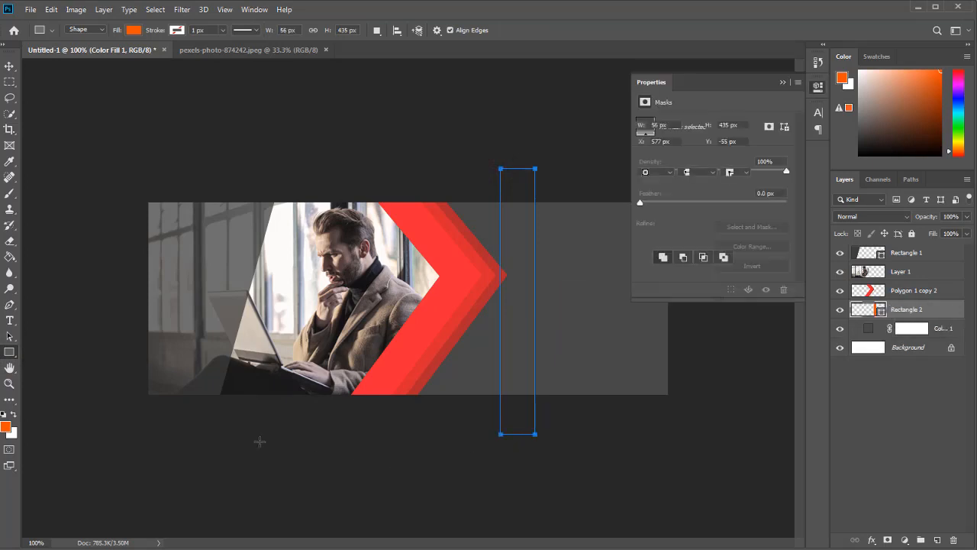
- Fill the new vertical rectangle with the bright red sampled from the chevron
left_click(646, 159)
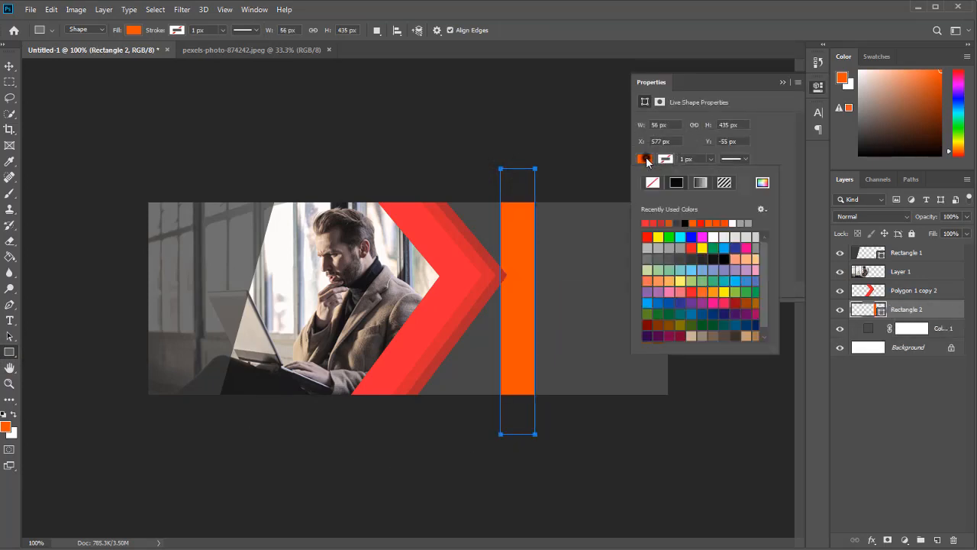
left_click(762, 181)
left_click(455, 299)
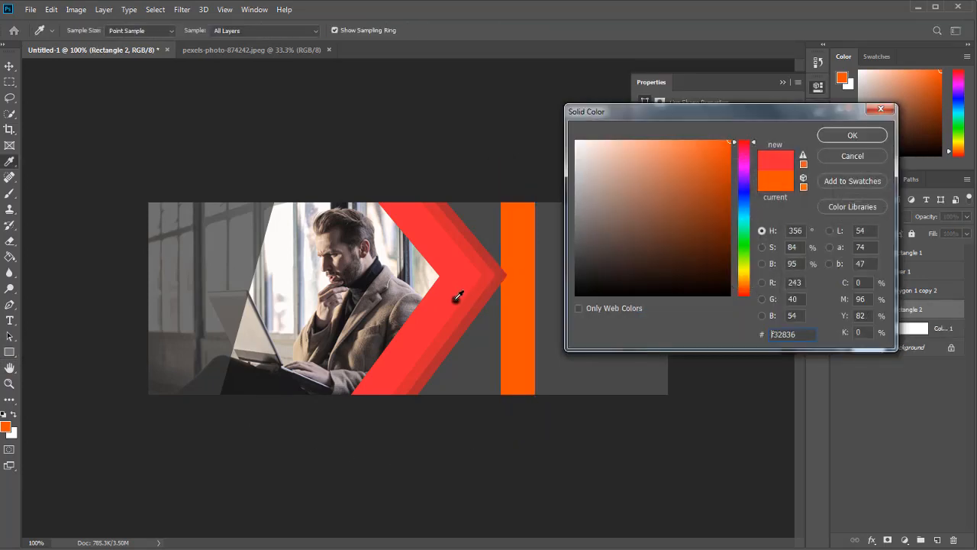
left_click(852, 134)
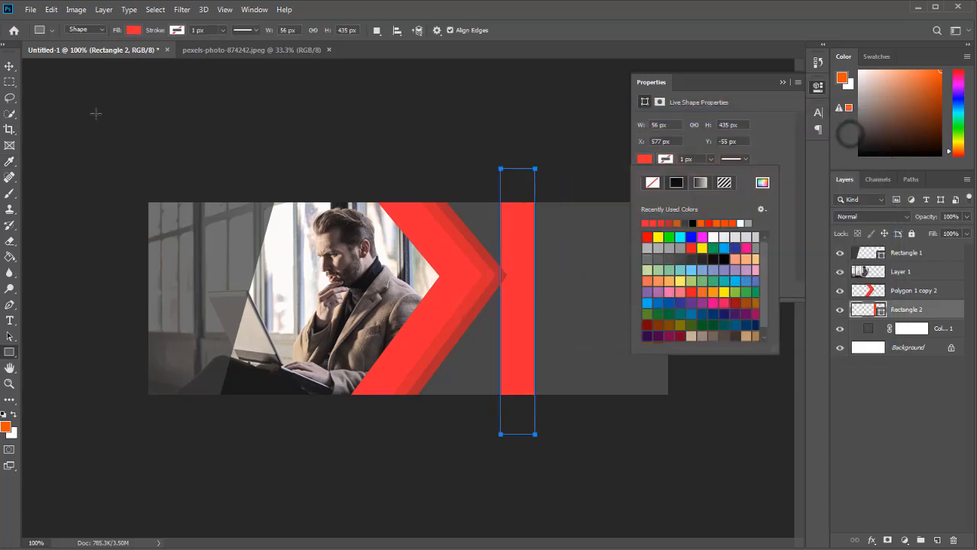
- Rotate the red rectangle about 34.6° clockwise so it runs roughly parallel to the chevron's lower arm
left_click(9, 65)
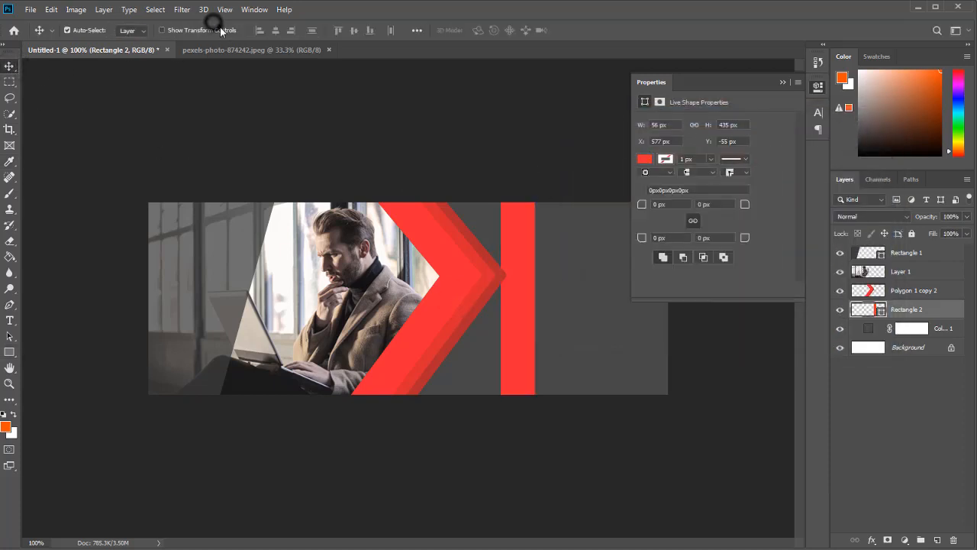
left_click(214, 29)
left_click_drag(538, 156, 607, 214)
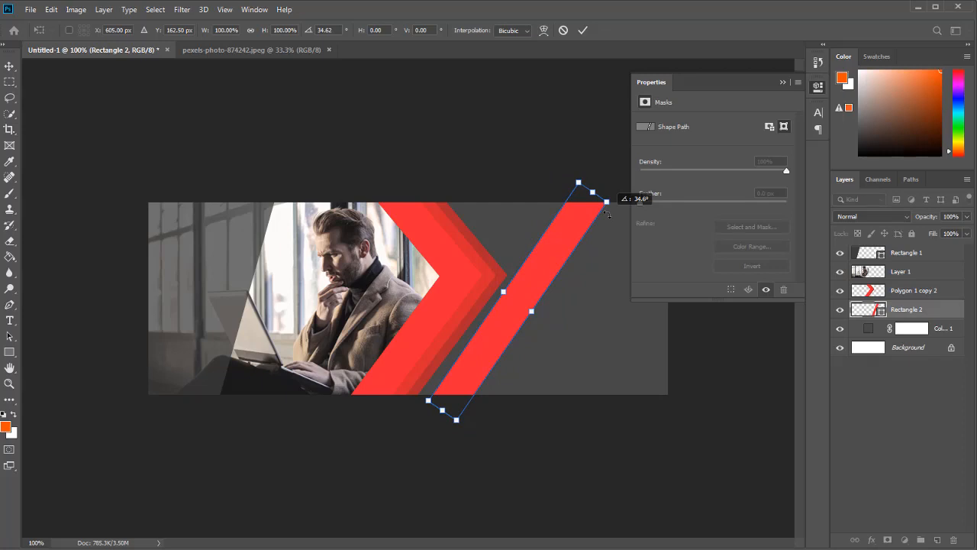
left_click_drag(606, 214, 607, 214)
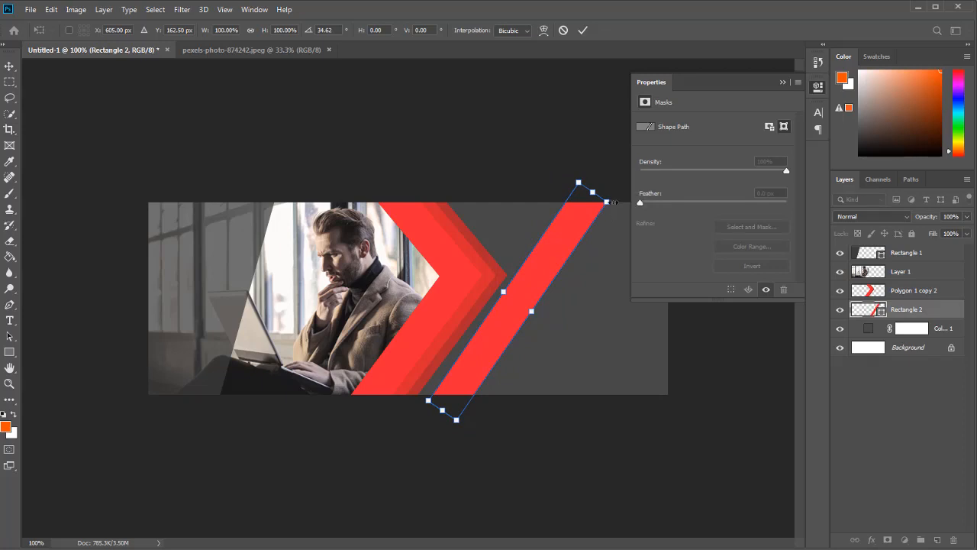
left_click(782, 82)
key("Return")
key("ctrl+plus")
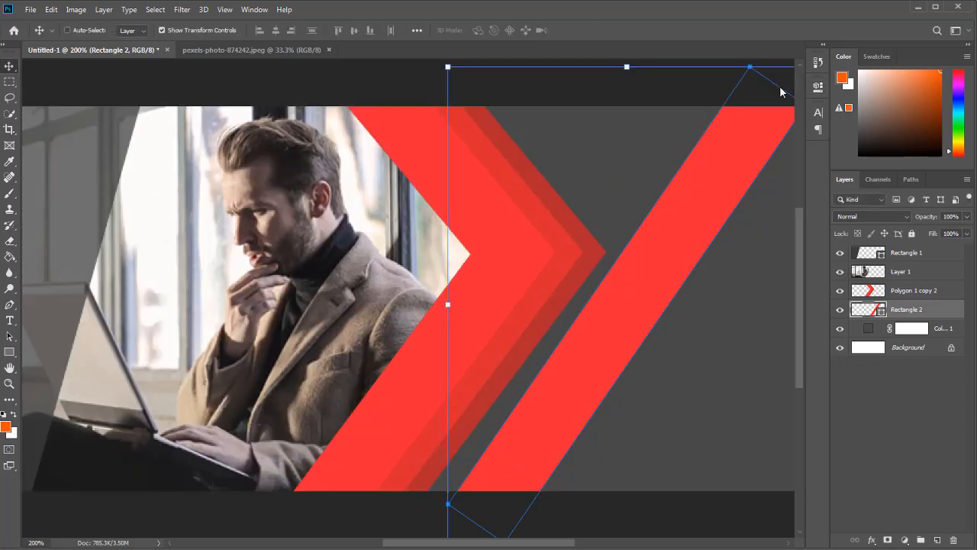
key("ctrl+minus")
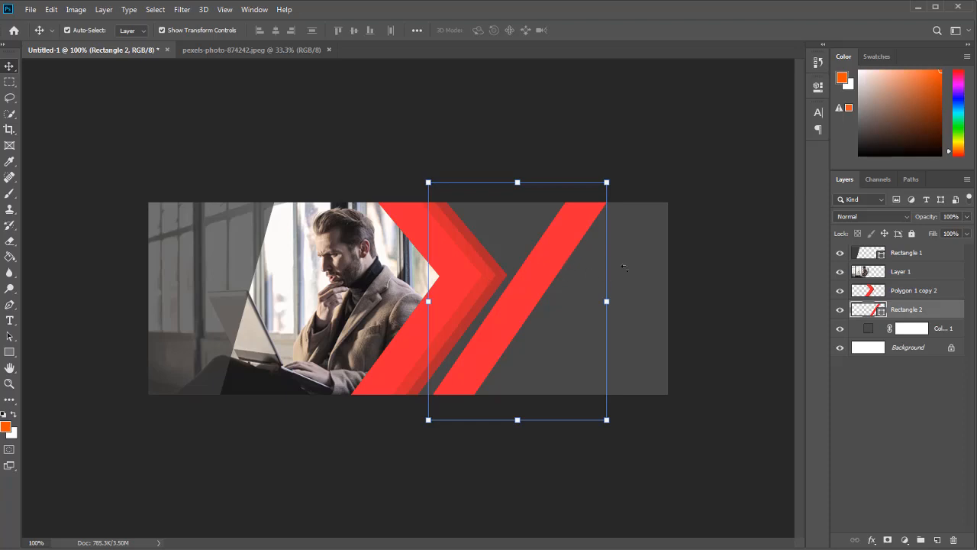
- Stretch the slanted bright red bar to about 102% width and 105% height so it extends farther past the banner's edges
left_click_drag(607, 303, 590, 301)
left_click_drag(591, 195, 610, 161)
left_click_drag(569, 213, 569, 228)
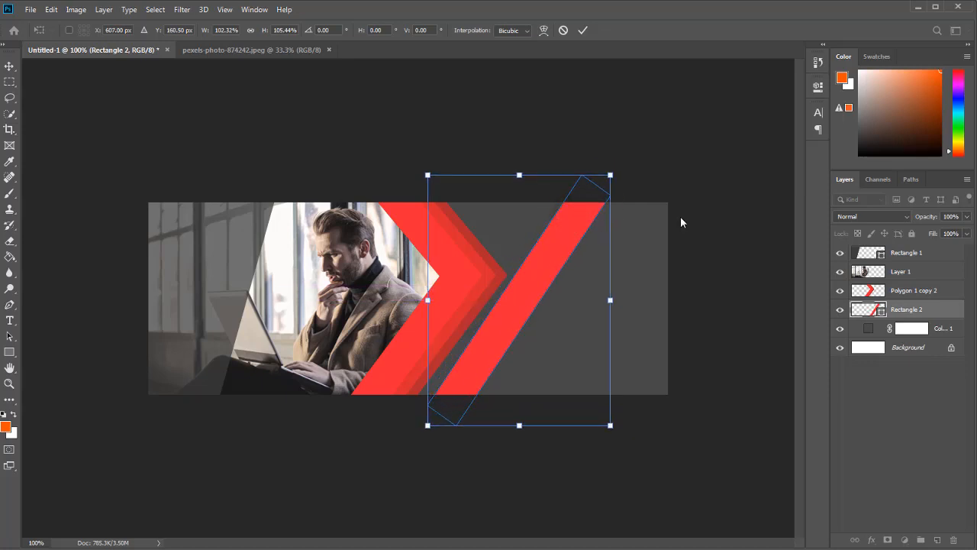
key("Return")
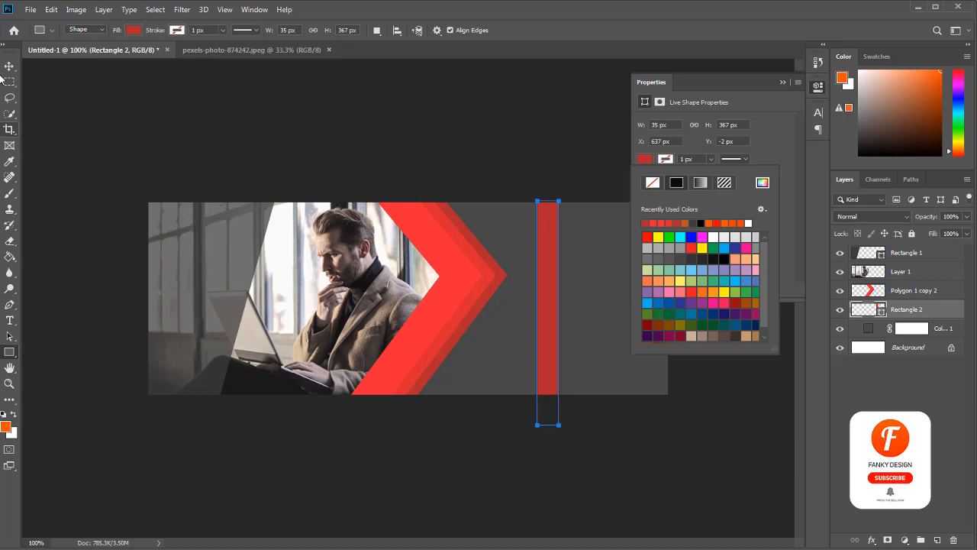
- Stretch the narrow dark red bar to about 152% height, rotate it about 24.9° clockwise and place it just beyond the chevron's tip
left_click(10, 65)
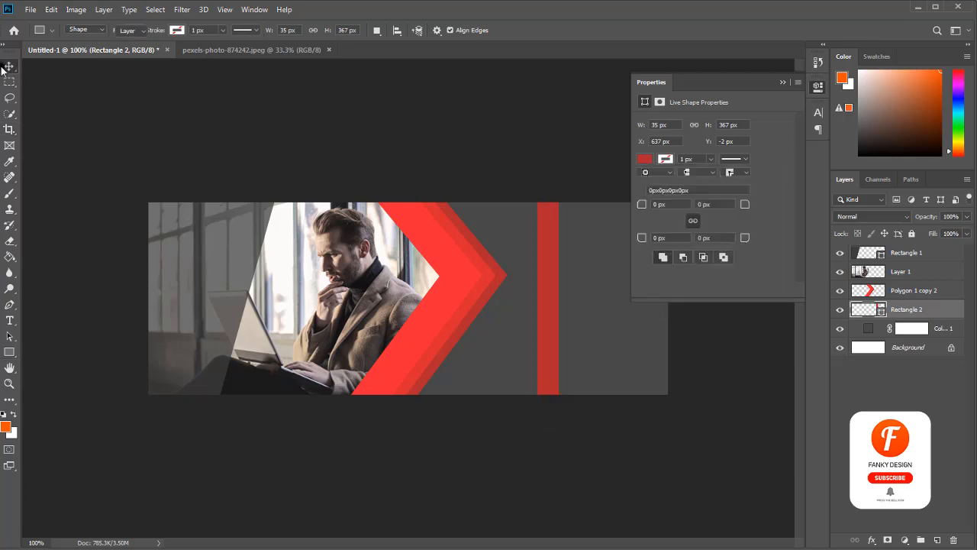
left_click(9, 66)
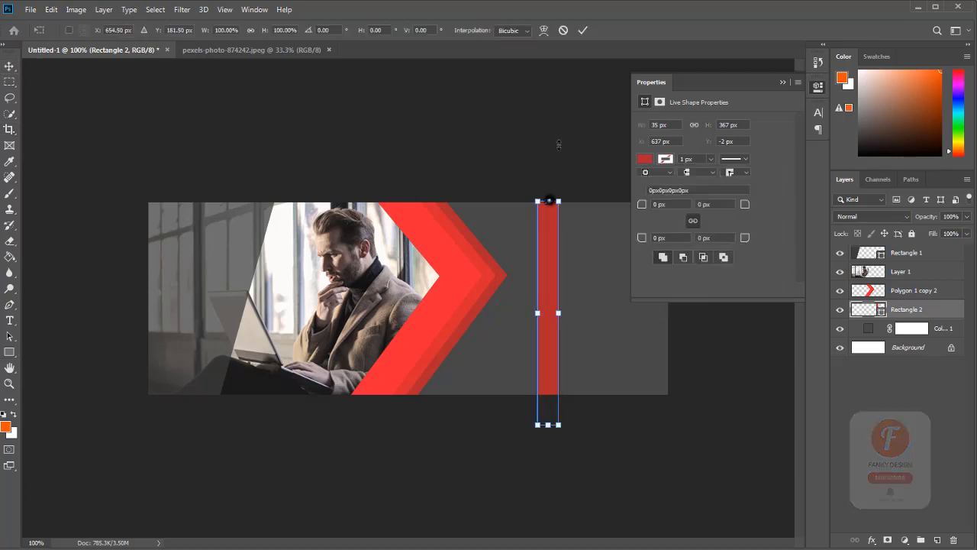
left_click_drag(548, 201, 649, 105)
left_click_drag(514, 317, 499, 336)
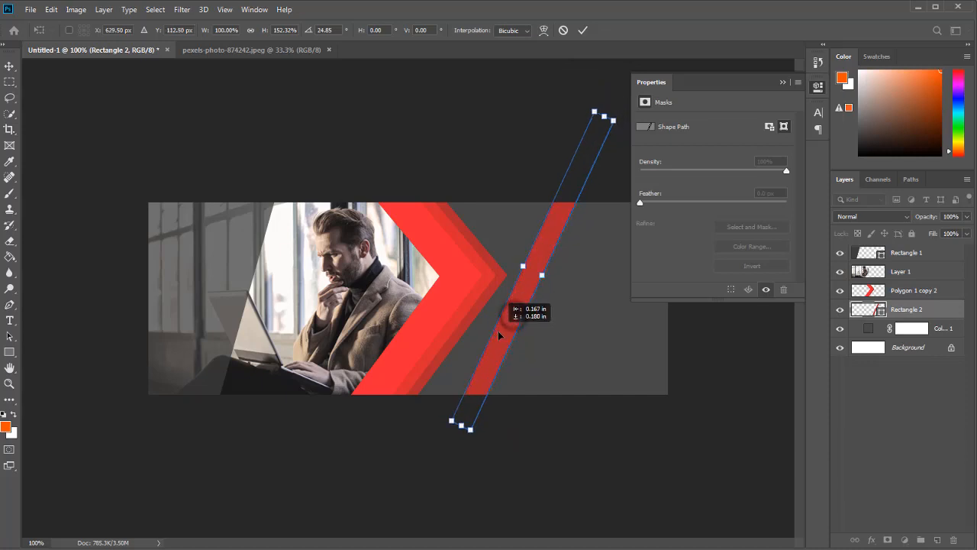
left_click(783, 80)
key("Return")
- Draw a 58 × 58 px square on the empty grey area beyond the slanted bar
key("ctrl+plus")
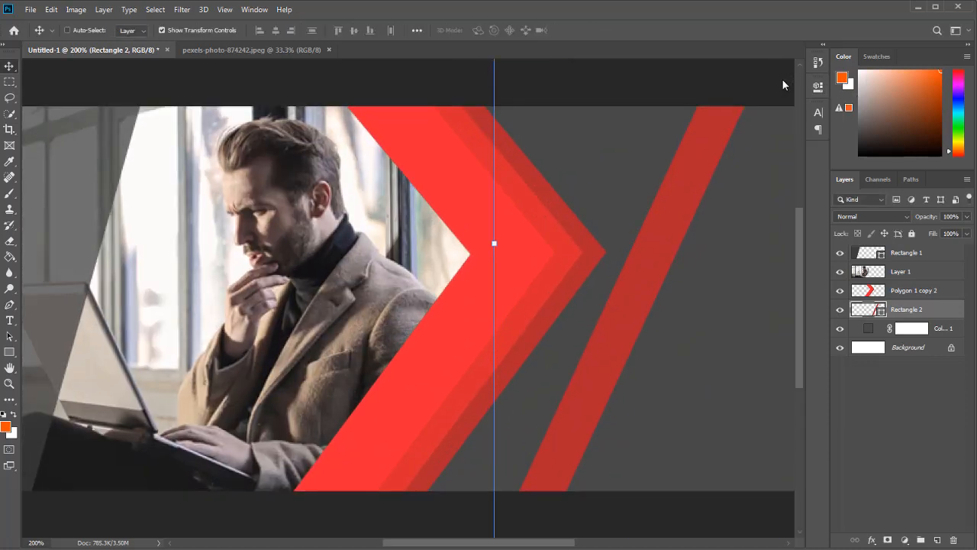
left_click_drag(714, 163, 577, 170)
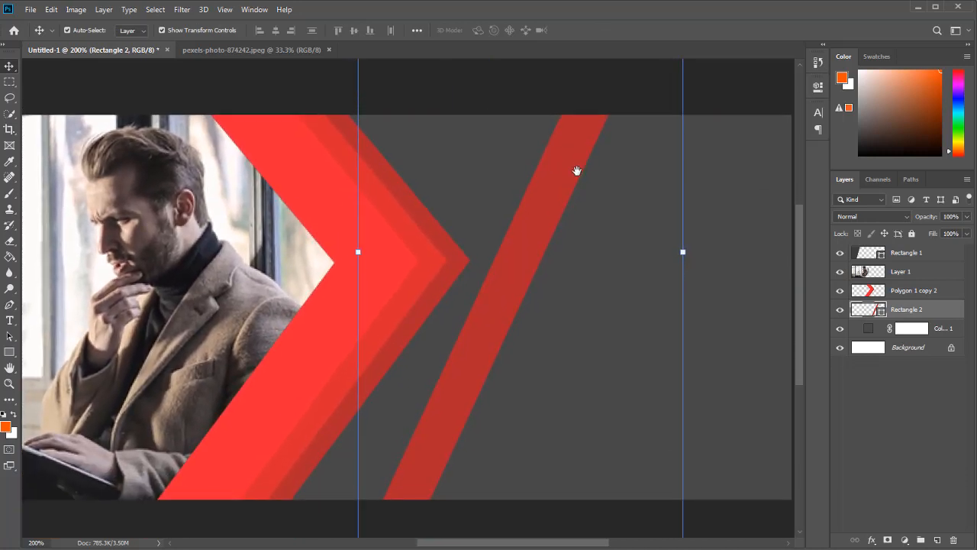
left_click(10, 353)
left_click(889, 416)
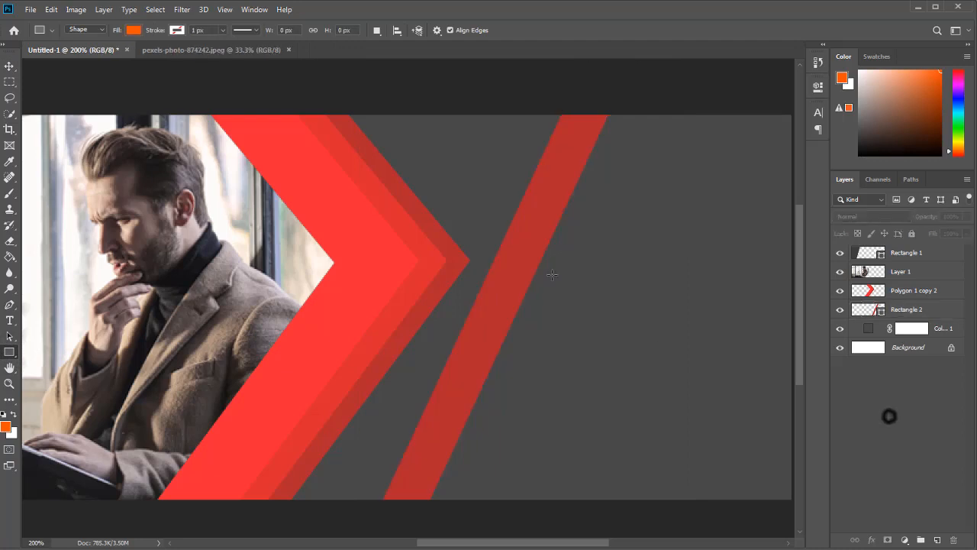
left_click_drag(601, 243, 671, 341)
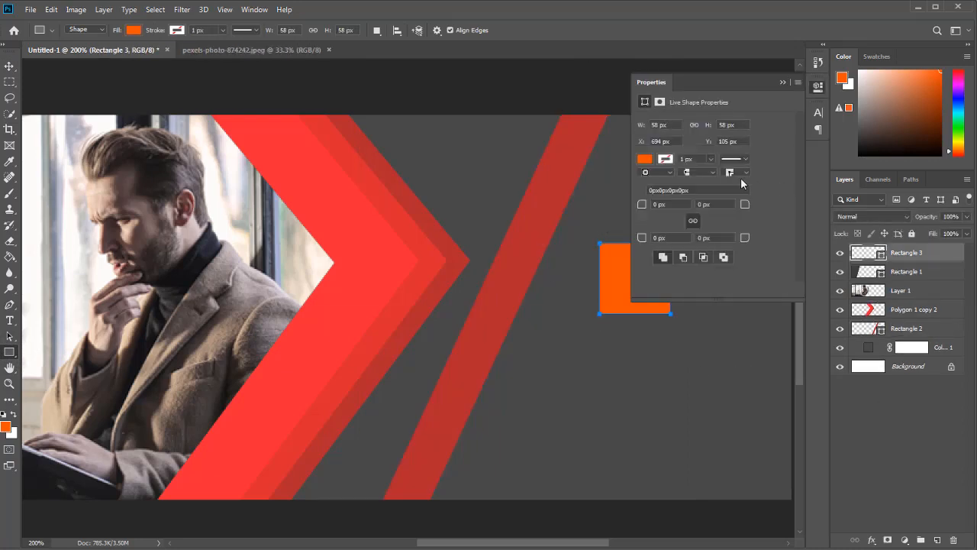
- Fill the new square with the bright red sampled from the chevron
left_click(650, 158)
left_click(762, 182)
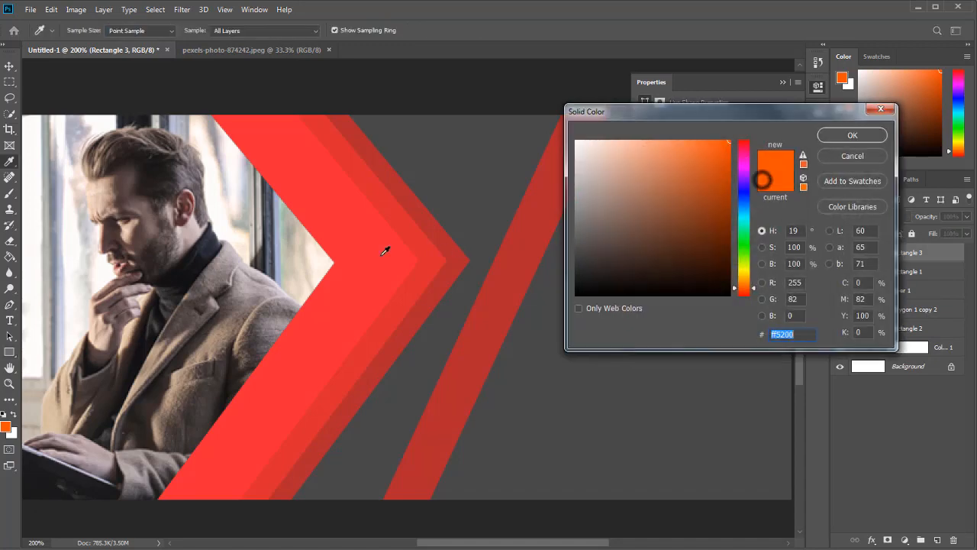
left_click(371, 255)
left_click(842, 140)
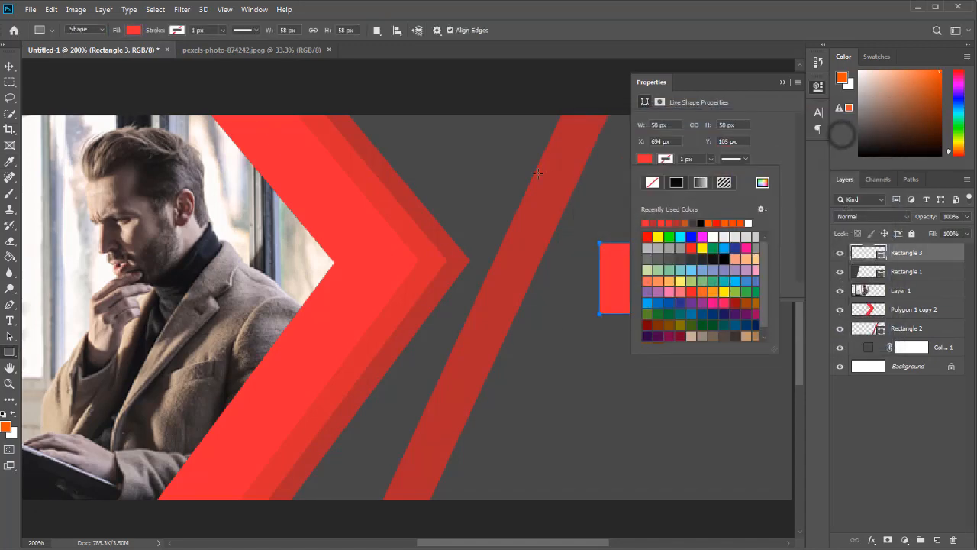
- Move the red square onto the upper part of the slanted bar and rotate it 30° counterclockwise
left_click(9, 67)
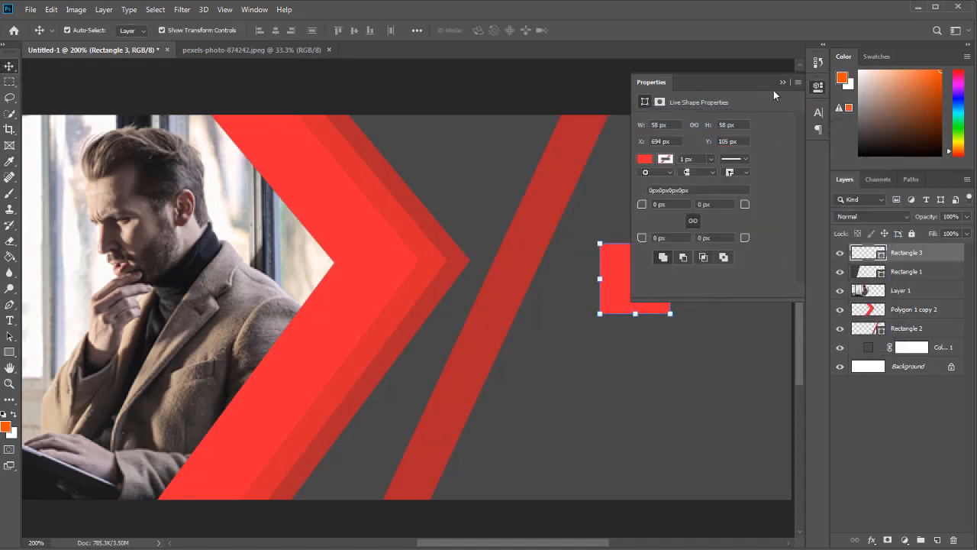
left_click(782, 83)
left_click_drag(675, 324, 573, 175)
left_click_drag(640, 173, 646, 192)
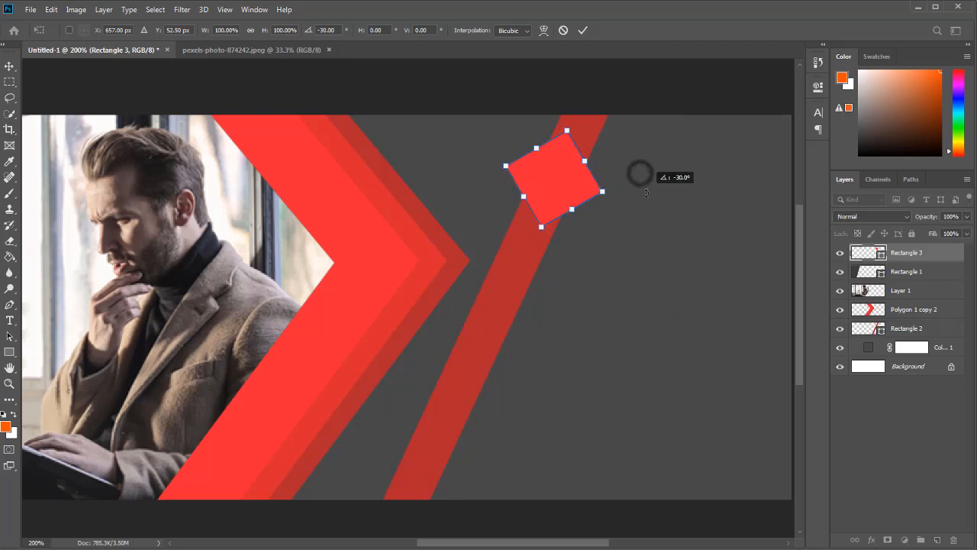
- Try duplicating the tilted square farther down the bar and scaling the copy to about 84.5%
left_click_drag(575, 201, 517, 309)
left_click(582, 30)
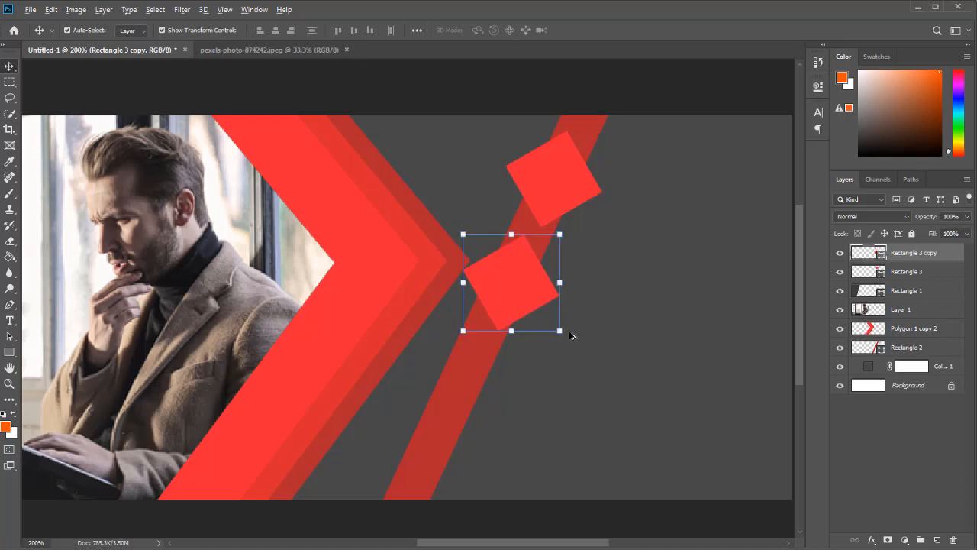
left_click_drag(561, 333, 553, 325)
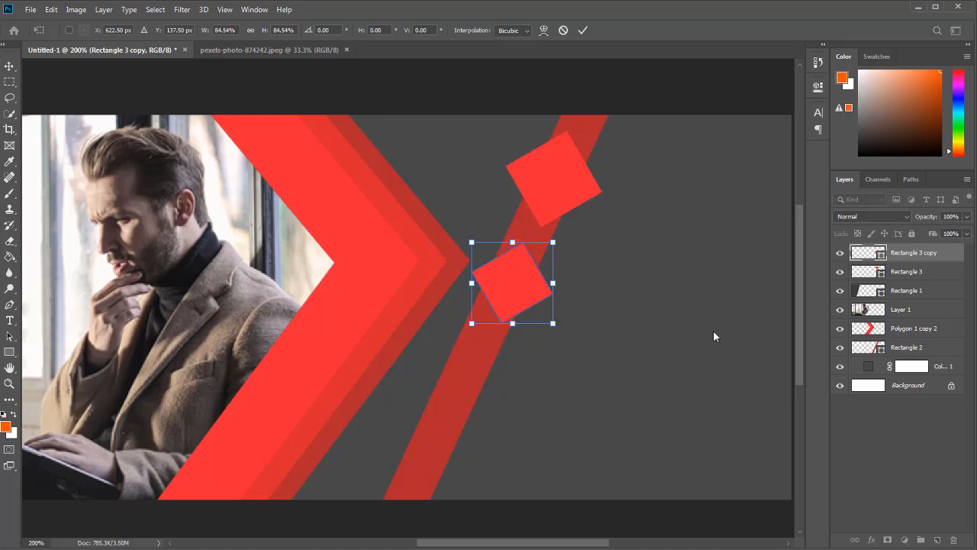
key("Return")
key("ctrl+z")
key("ctrl+z")
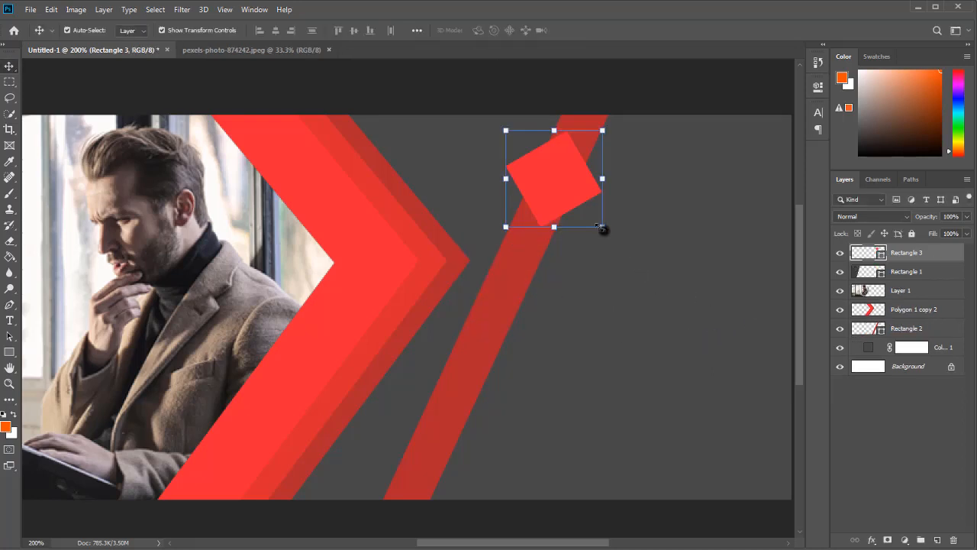
- Scale the tilted red square to about 83.3% and place two duplicates farther down the slanted bar
left_click_drag(602, 227, 595, 220)
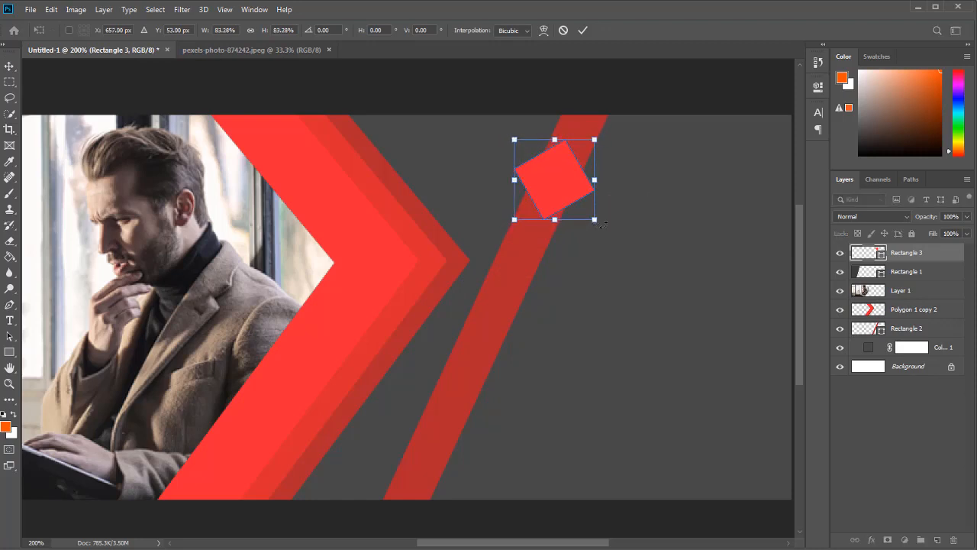
left_click(586, 32)
left_click_drag(567, 190, 482, 392)
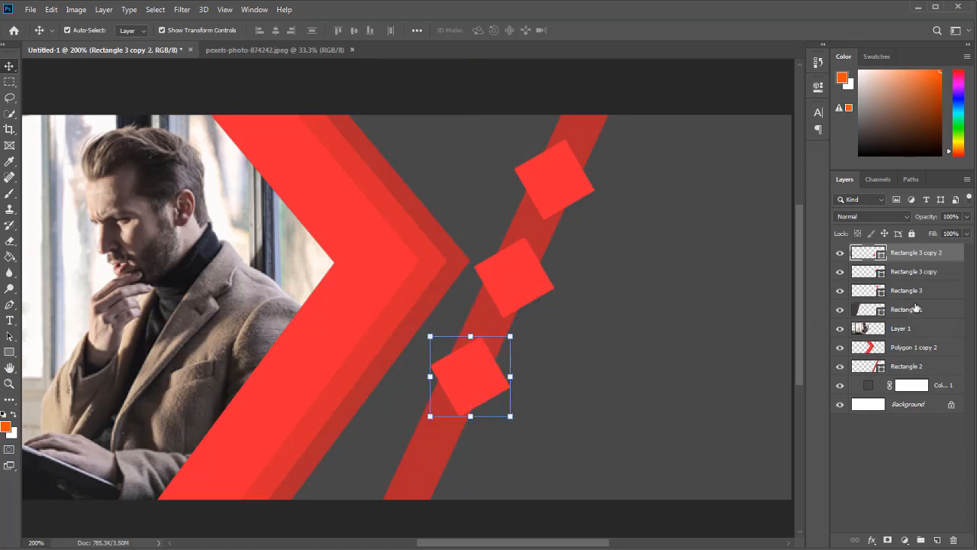
left_click(899, 288, "shift")
left_click_drag(571, 193, 570, 219)
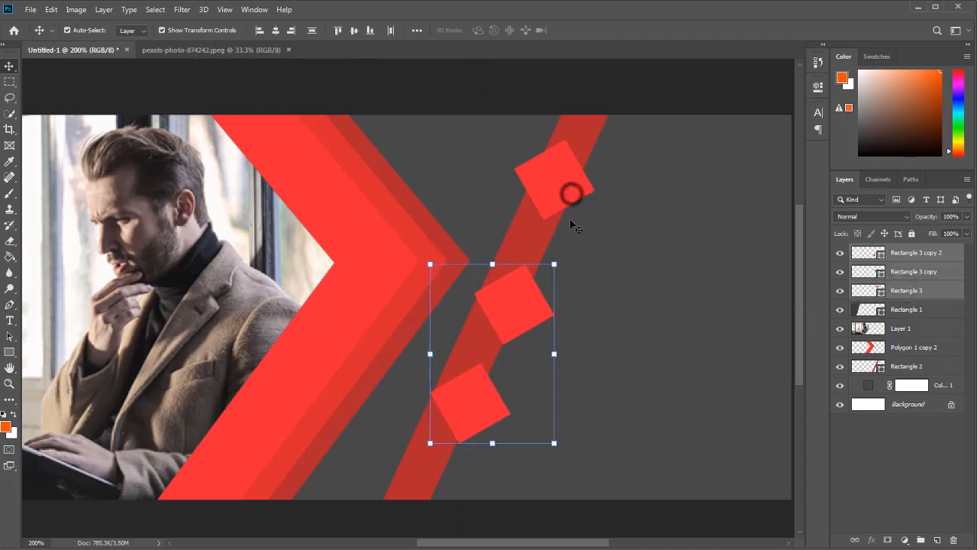
key("ctrl+z")
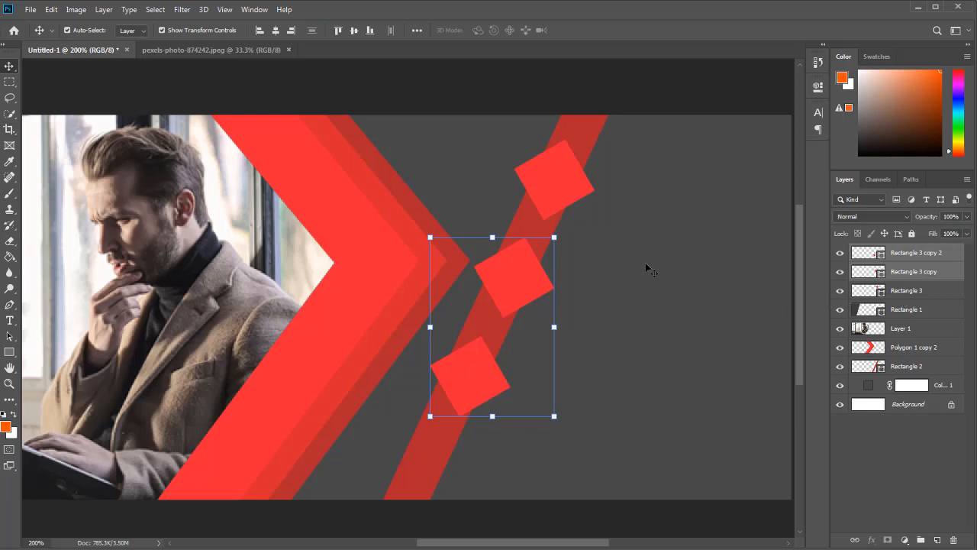
- Duplicate the lowest red square and place the copy on the bar at the banner's lower edge
left_click(472, 382)
left_click_drag(473, 394, 436, 493)
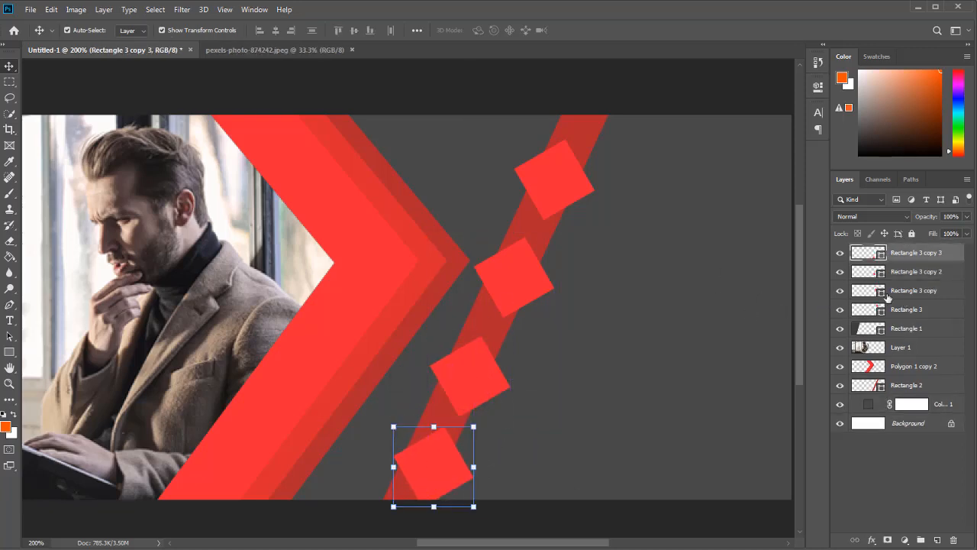
left_click(899, 299, "shift")
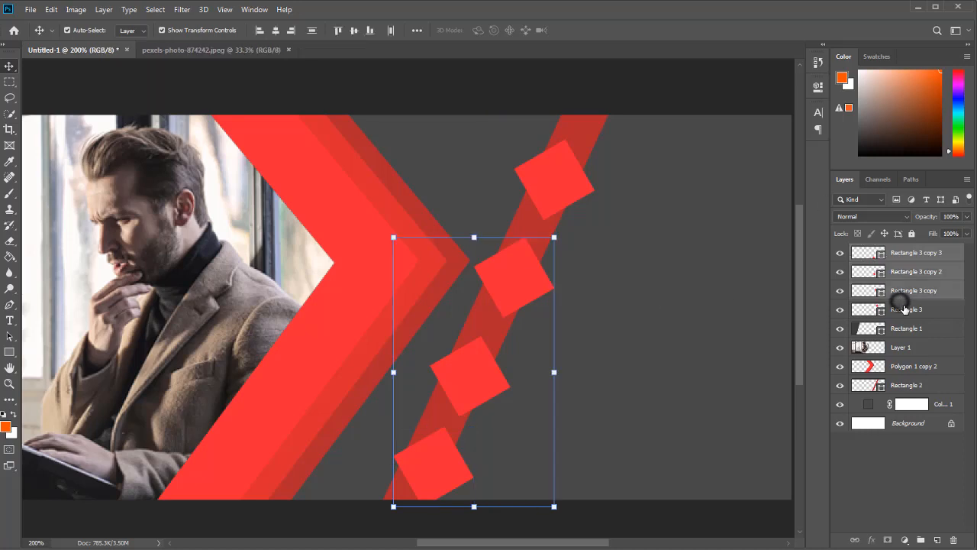
left_click(907, 310, "shift")
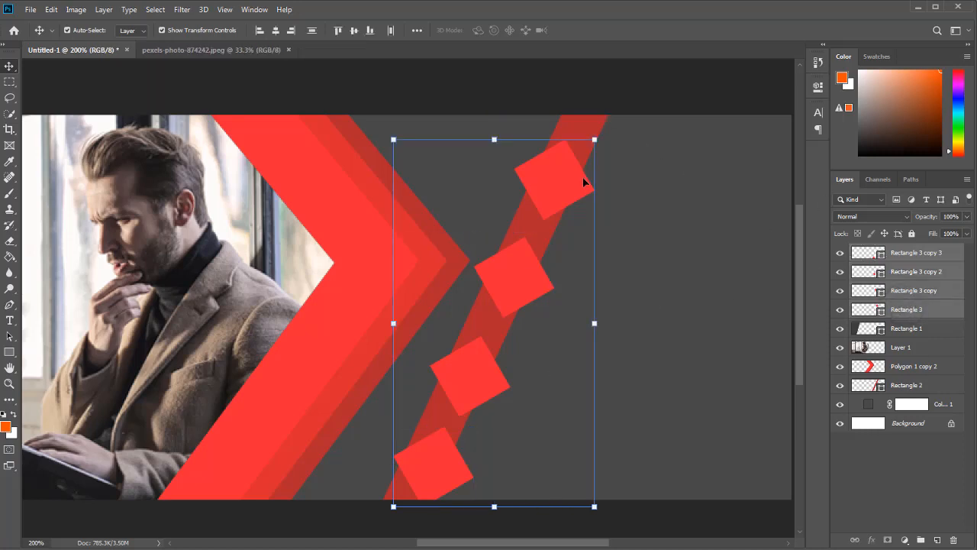
left_click_drag(582, 178, 587, 153)
left_click(587, 152, "shift")
key("ctrl+z")
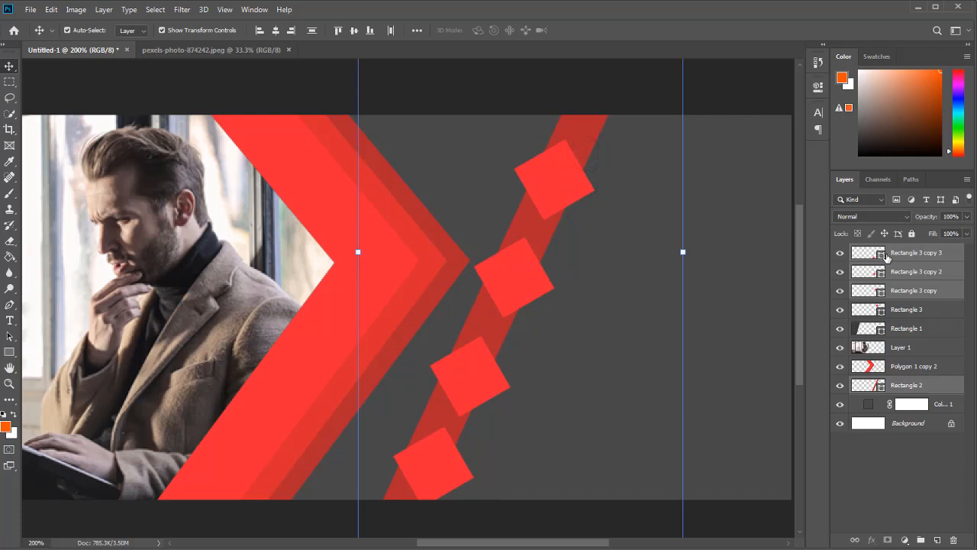
left_click_drag(558, 188, 570, 175)
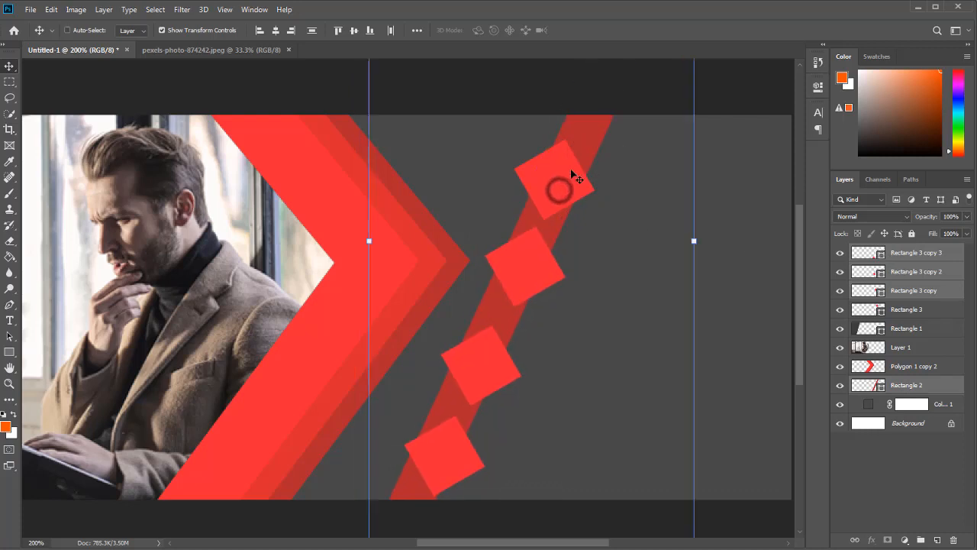
key("ctrl+z")
- Select all four red squares, compress them together to about 94.7% height and position them along the slanted bar within the banner
left_click(907, 258)
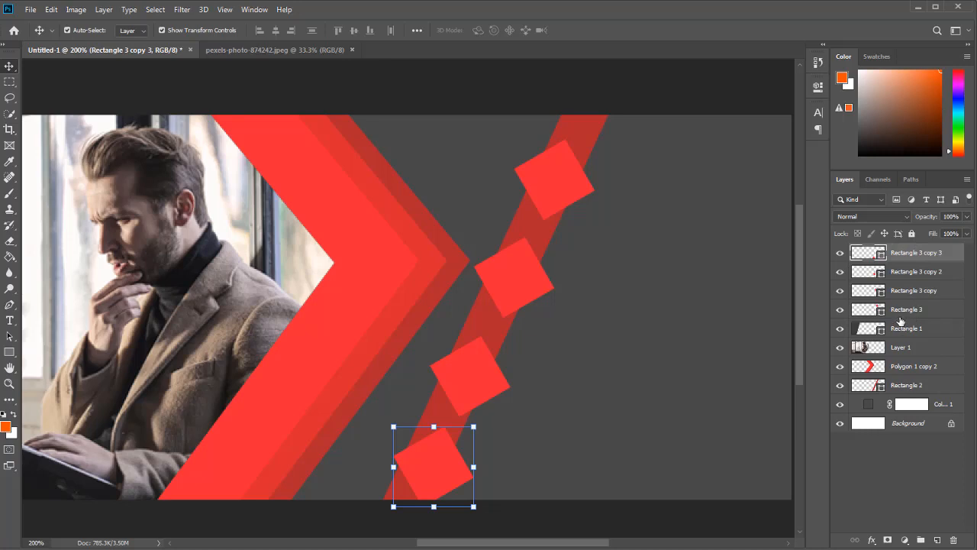
left_click(901, 310, "shift")
left_click_drag(558, 195, 578, 171)
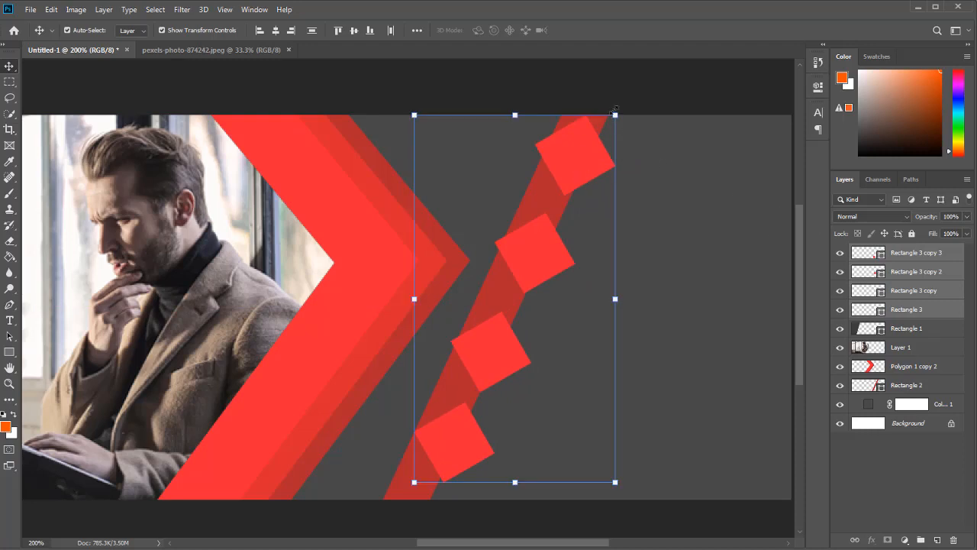
left_click_drag(615, 115, 593, 121)
left_click_drag(573, 162, 603, 121)
mouse_move(576, 177)
left_mouse_down()
mouse_move(574, 163)
mouse_move(573, 174)
left_mouse_up()
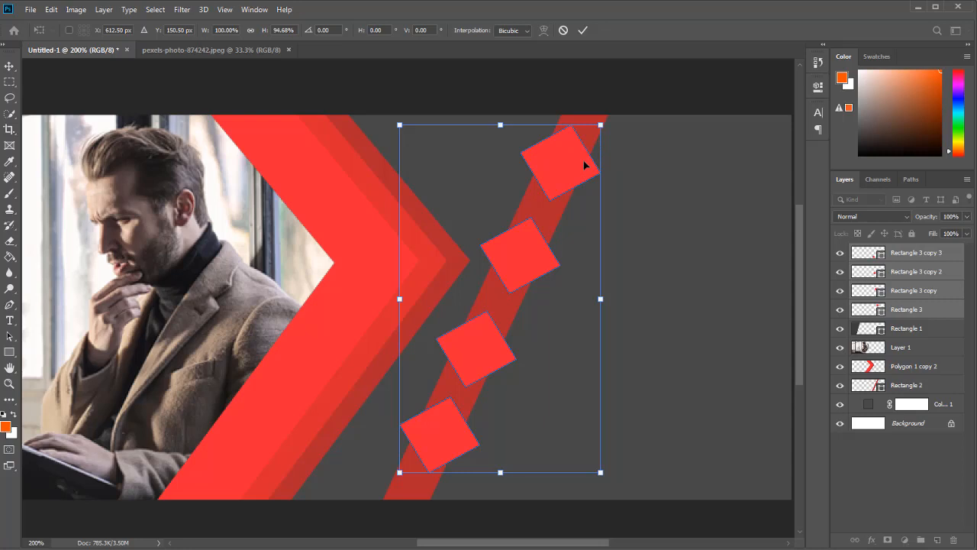
key("Down")
key("Down")
key("Down")
key("Return")
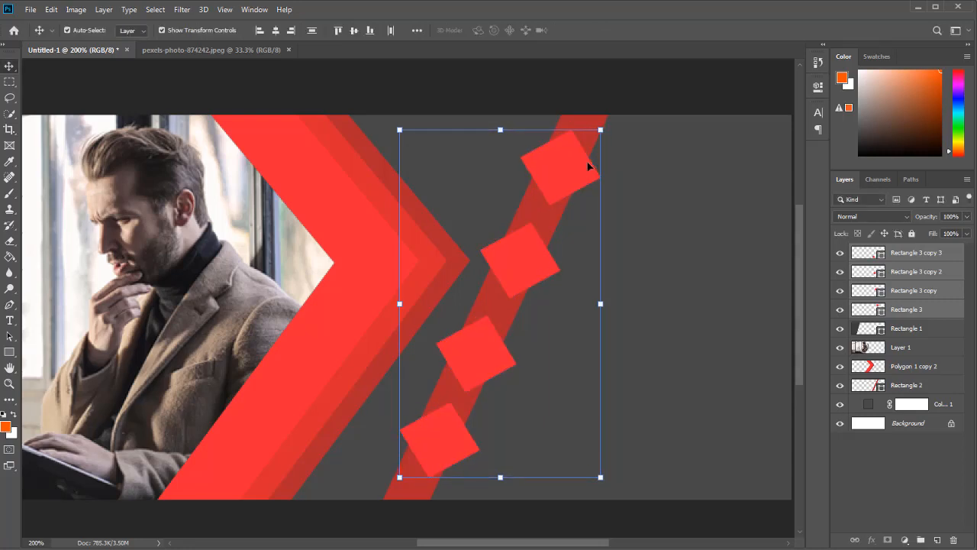
- Turn off the Move tool's transform controls and check how the four squares sit along the slanted bar
key("ctrl+minus")
key("ctrl+plus")
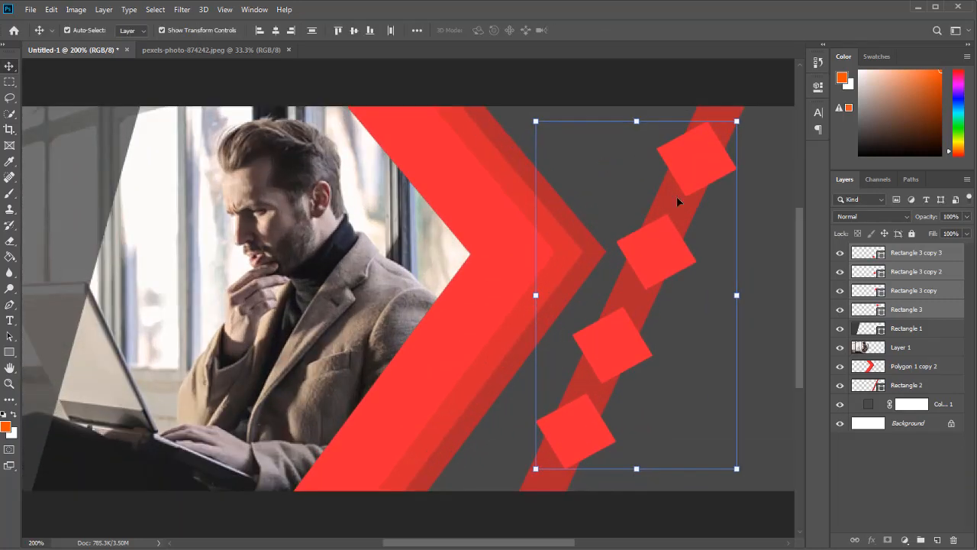
left_click_drag(771, 313, 682, 316)
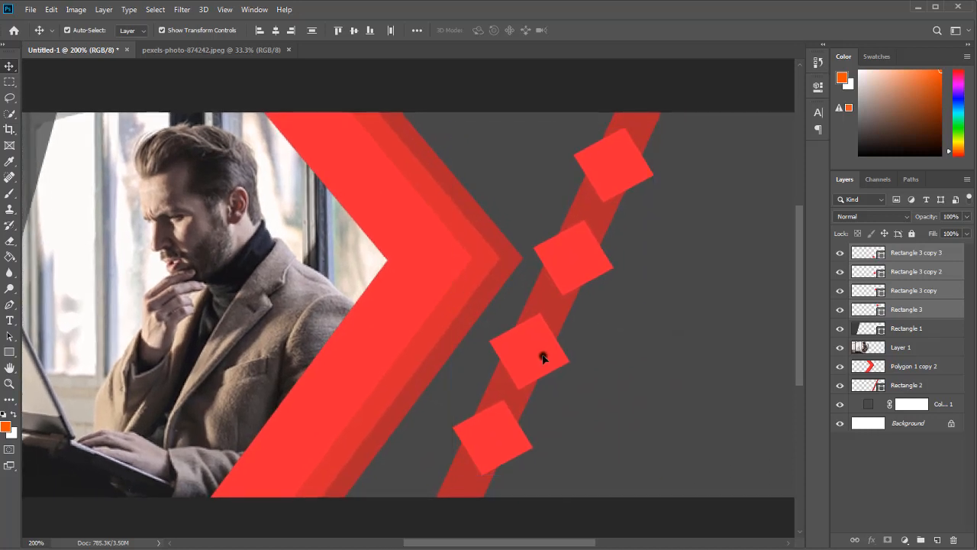
left_click(542, 358)
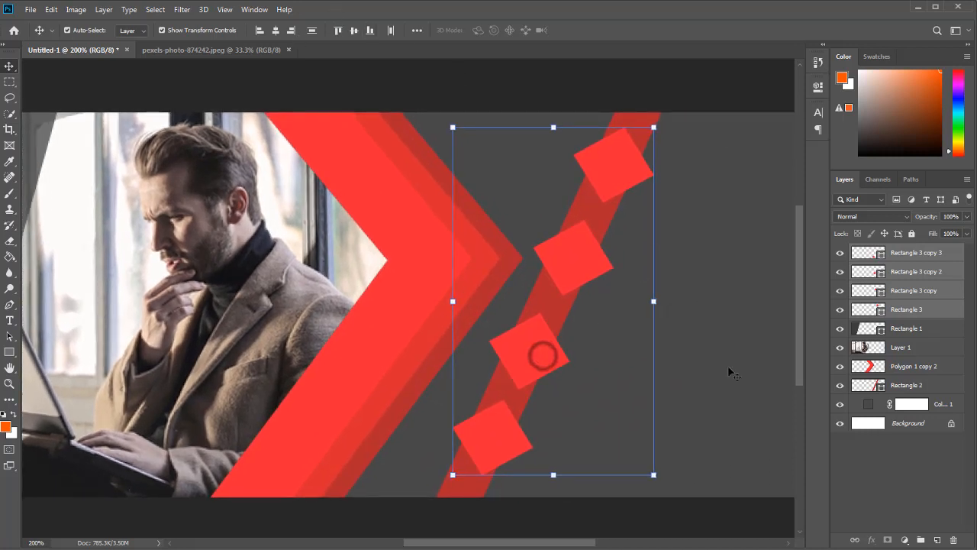
left_click(775, 367)
left_click_drag(544, 345, 545, 342)
left_click(601, 238)
left_click_drag(572, 254, 438, 298)
left_click(198, 33)
key("ctrl+minus")
key("ctrl+plus")
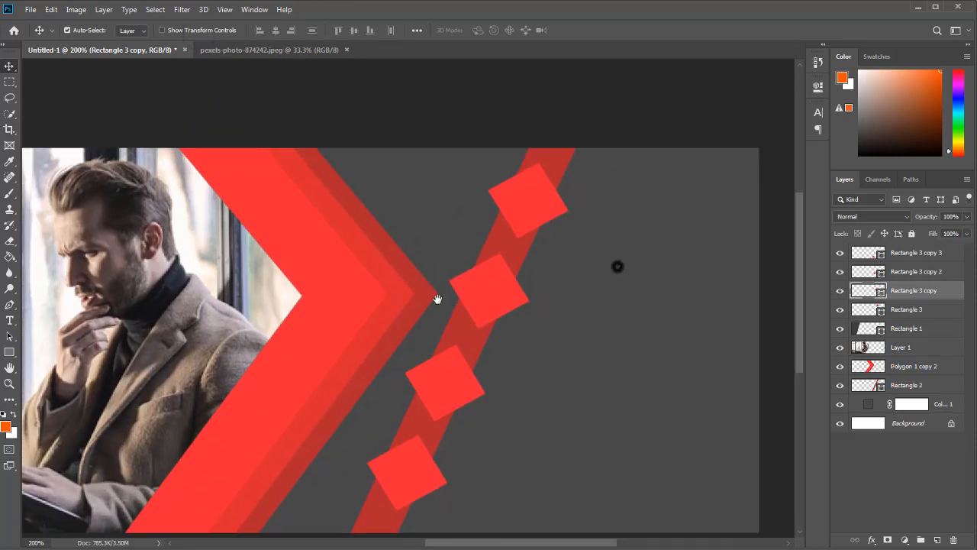
- Start placing an embedded file and browse to the icon images in the Old 1 folder on drive E
left_click(30, 9)
left_click(91, 227)
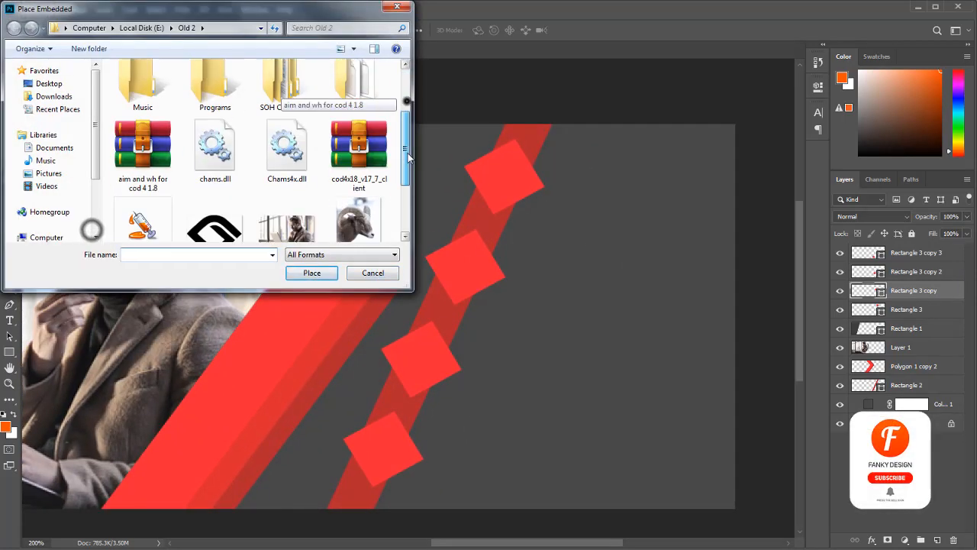
scroll(408, 156, "down", 3)
left_click(49, 212)
scroll(69, 194, "down", 2)
left_click(58, 180)
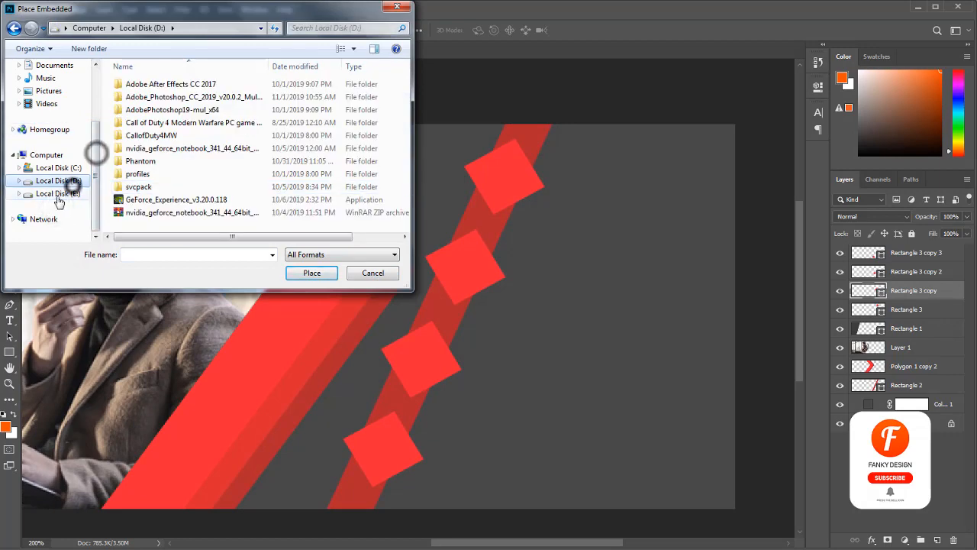
left_click(58, 194)
double_click(151, 149)
left_click_drag(405, 106, 404, 170)
- Embed the maps-and-flags, envelope, global and icon images in the banner and accept their placement
left_click(359, 177)
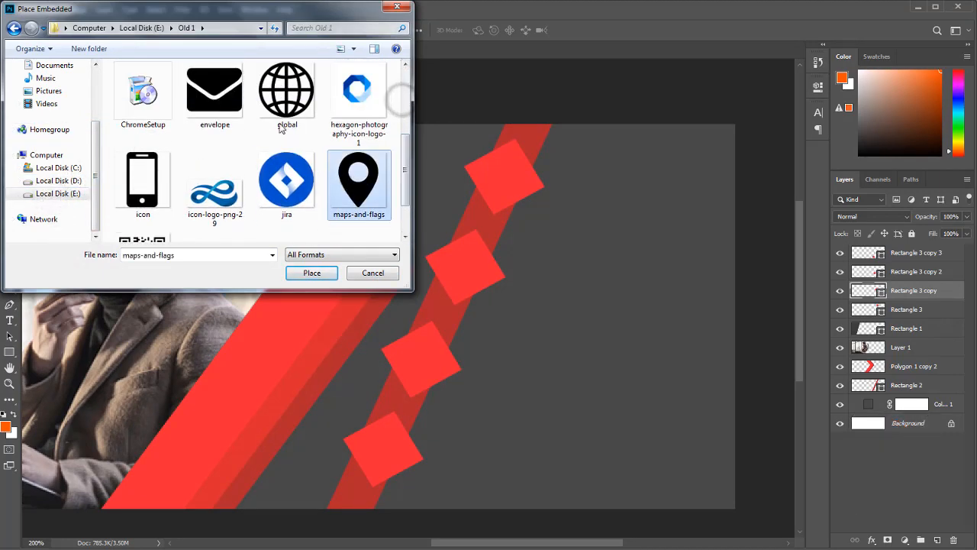
left_click(143, 179)
left_click(355, 197)
left_click(211, 115)
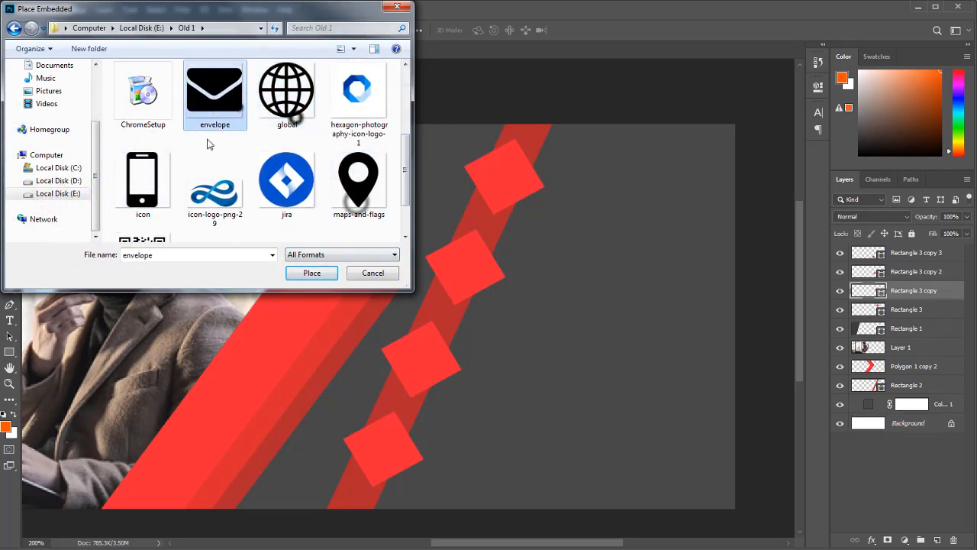
left_click(147, 175)
left_click(220, 116)
left_click(290, 111)
left_click(359, 174)
left_click(287, 109)
left_click(218, 114)
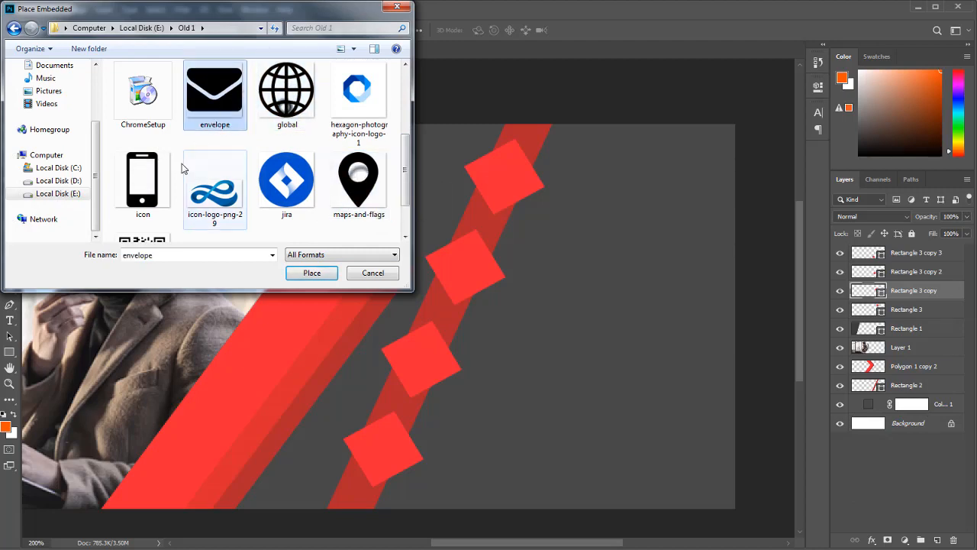
left_click(149, 175)
left_click(223, 111)
left_click(381, 273)
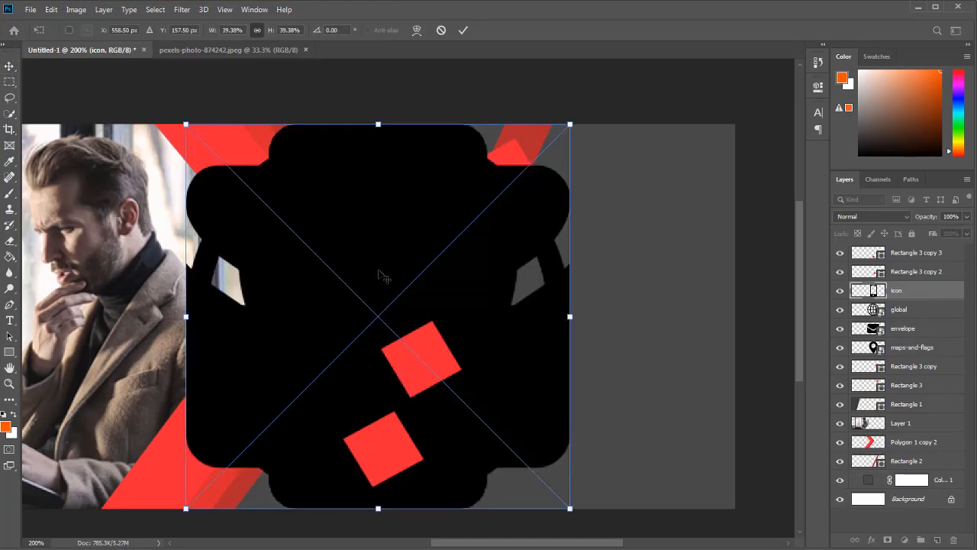
key("ctrl+minus")
key("Return")
- Select the four placed icon layers and shrink them together to a size that fits inside a red square
left_click(887, 343, "shift")
key("ctrl+a")
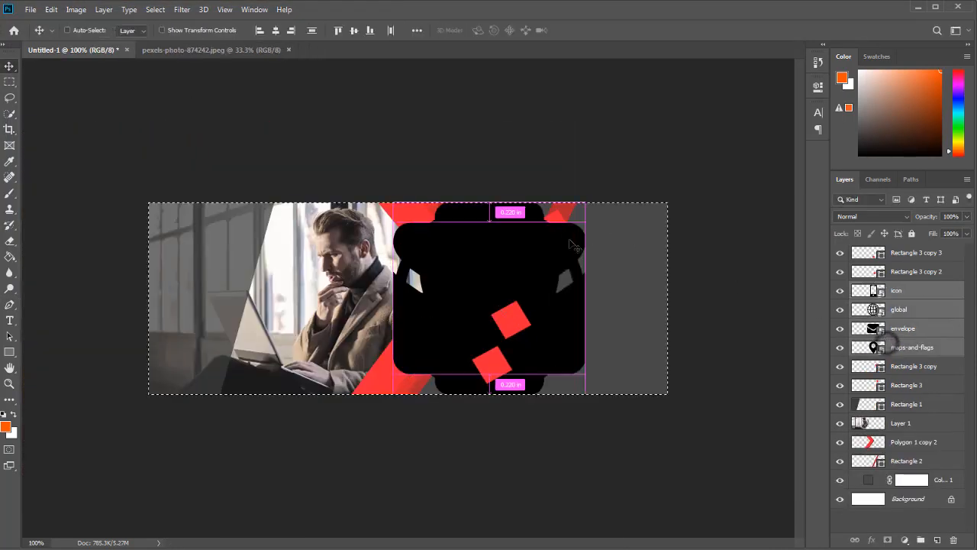
key("ctrl+t")
left_click_drag(586, 202, 520, 309)
key("Return")
key("ctrl+d")
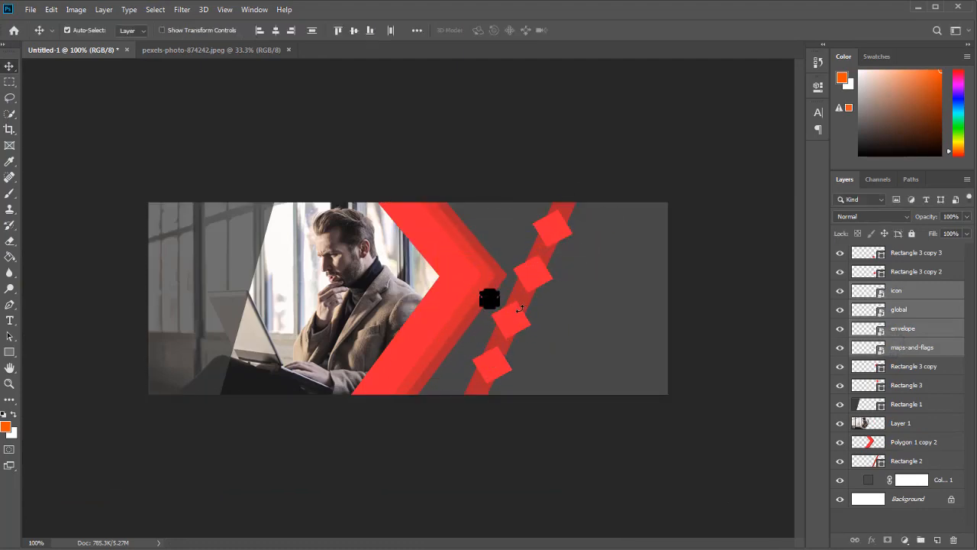
- Move the four icon layers above all the red square layers in the layer stack
key("ctrl+plus")
key("ctrl+plus")
left_click_drag(580, 354, 357, 338)
left_click_drag(904, 292, 903, 249)
- Apply a white Color Overlay in Normal mode at 100% opacity to the phone icon layer
left_click(903, 249)
right_click(913, 250)
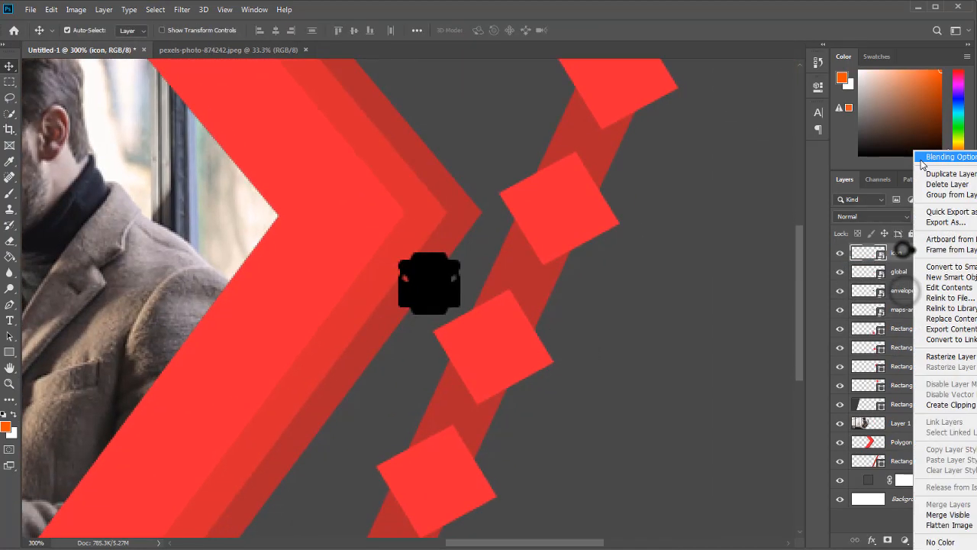
left_click(924, 157)
left_click(388, 273)
left_click(642, 154)
left_click(598, 168)
left_click(785, 137)
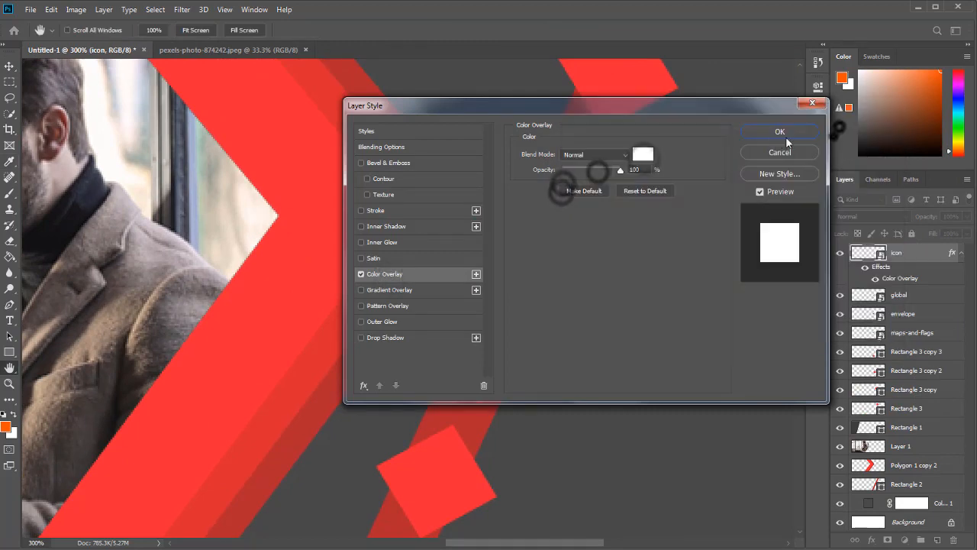
left_click(786, 136)
- Copy the phone icon's layer style and paste it onto the global, envelope and maps-and-flags layers
right_click(904, 252)
left_click(944, 447)
right_click(903, 297)
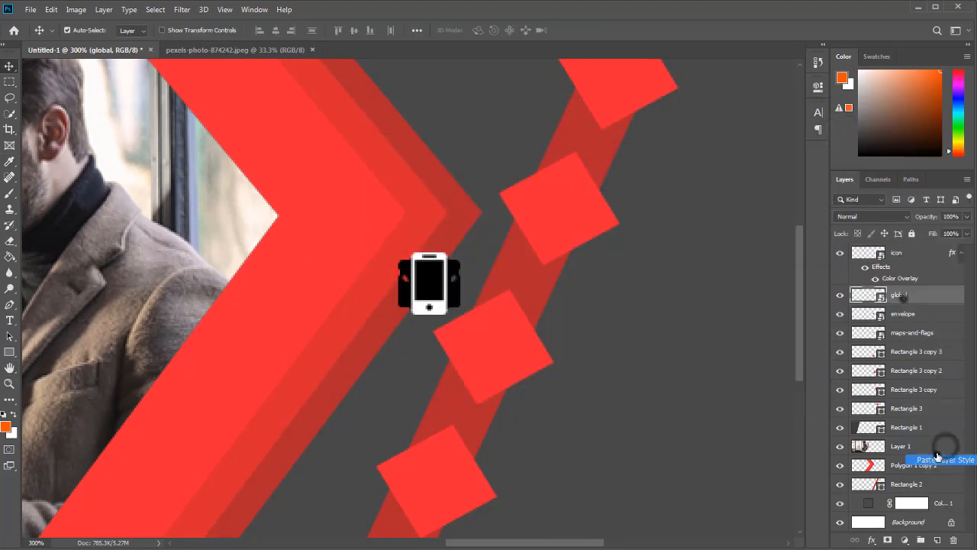
right_click(904, 337)
left_click(938, 460)
right_click(899, 377)
left_click(934, 459)
- Place one white icon on each square along the slanted bar, ordered from the top as phone, envelope, globe and map pin
key("ctrl+minus")
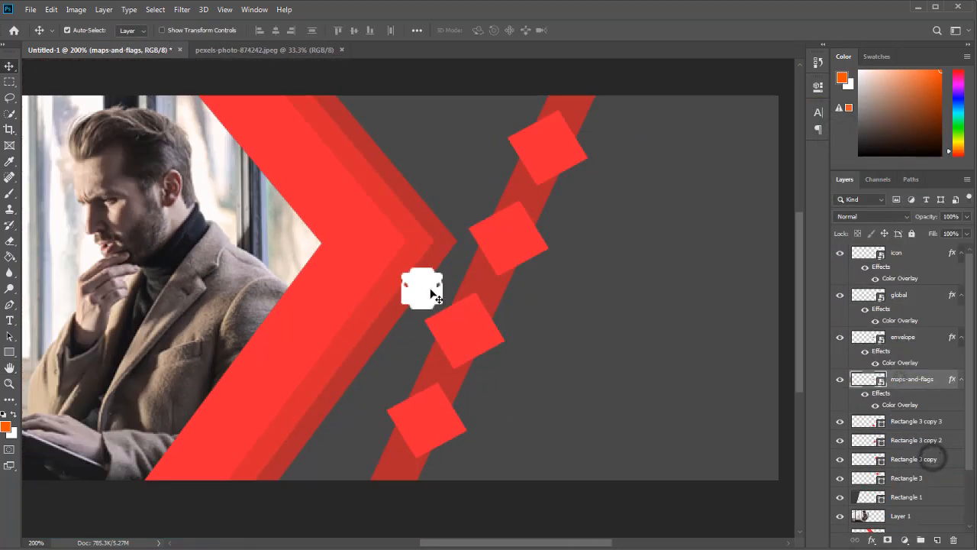
left_click_drag(431, 294, 436, 435)
left_click_drag(424, 300, 464, 334)
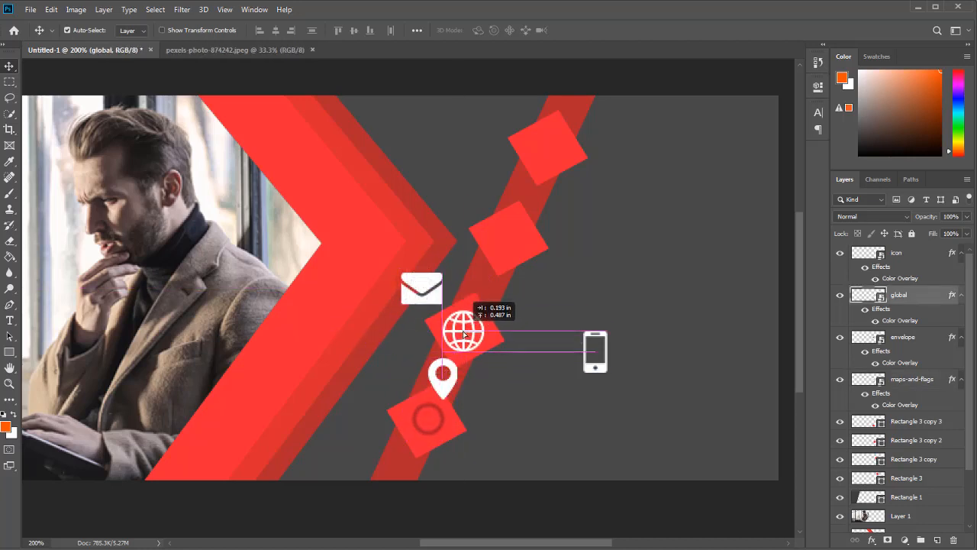
left_click_drag(443, 378, 424, 420)
left_click_drag(423, 289, 510, 238)
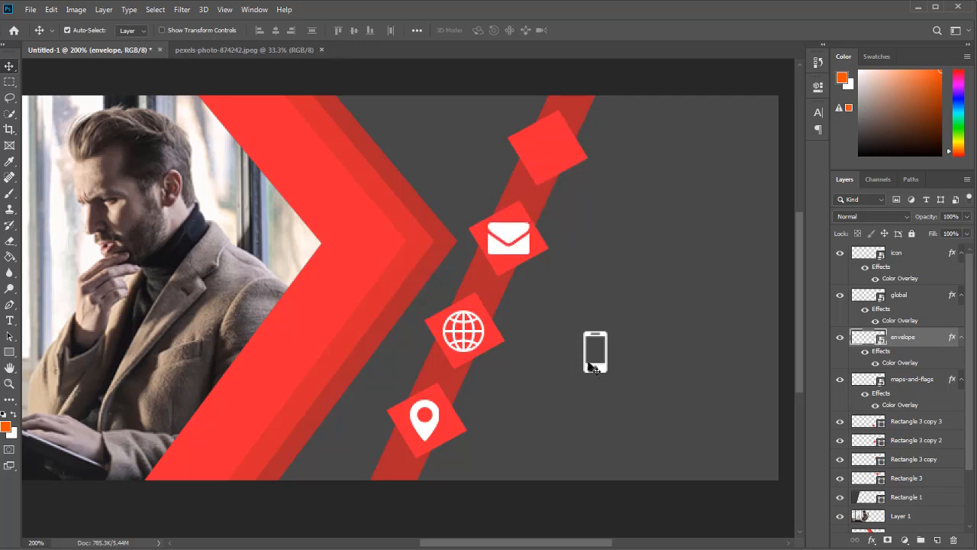
left_click_drag(592, 369, 543, 165)
- Select all four icon layers and scale them down slightly together
key("ctrl+minus")
key("ctrl+plus")
left_click_drag(768, 245, 583, 261)
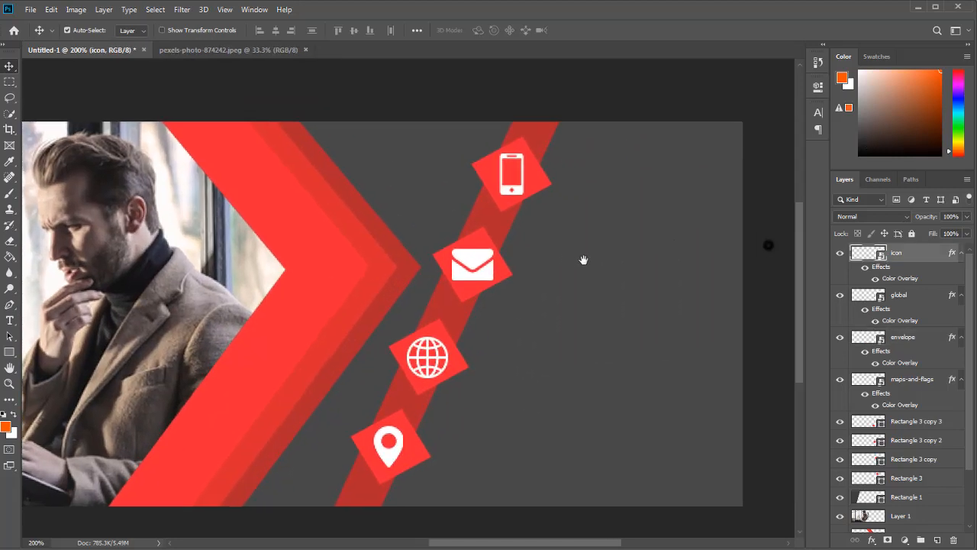
left_click(905, 379, "shift")
key("ctrl+a")
key("ctrl+t")
left_click_drag(523, 155, 512, 176)
left_click(582, 30)
- Recentre the map pin, globe, envelope and phone icons on their red squares
left_click_drag(394, 431, 385, 456)
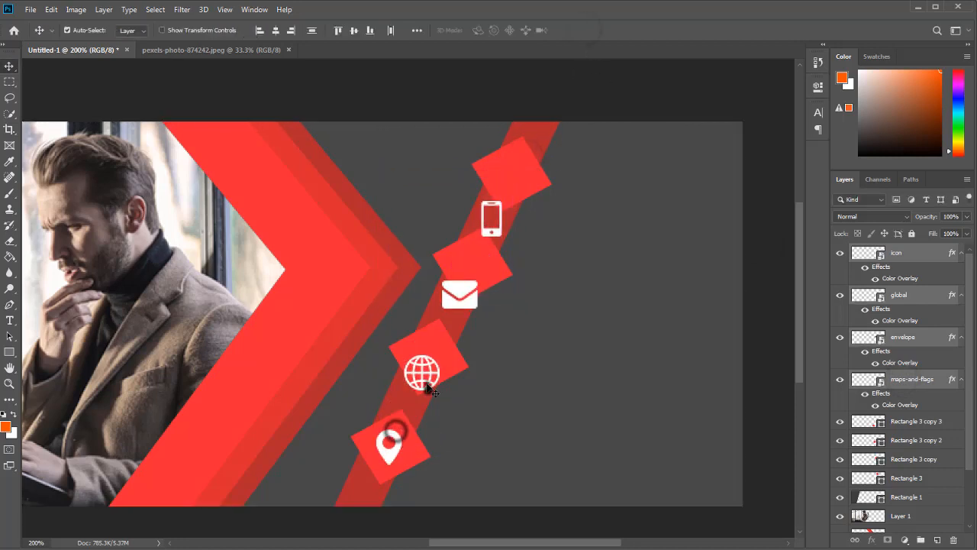
left_click(679, 433)
left_click_drag(423, 380, 431, 367)
left_click_drag(463, 297, 476, 266)
left_click_drag(492, 232, 513, 187)
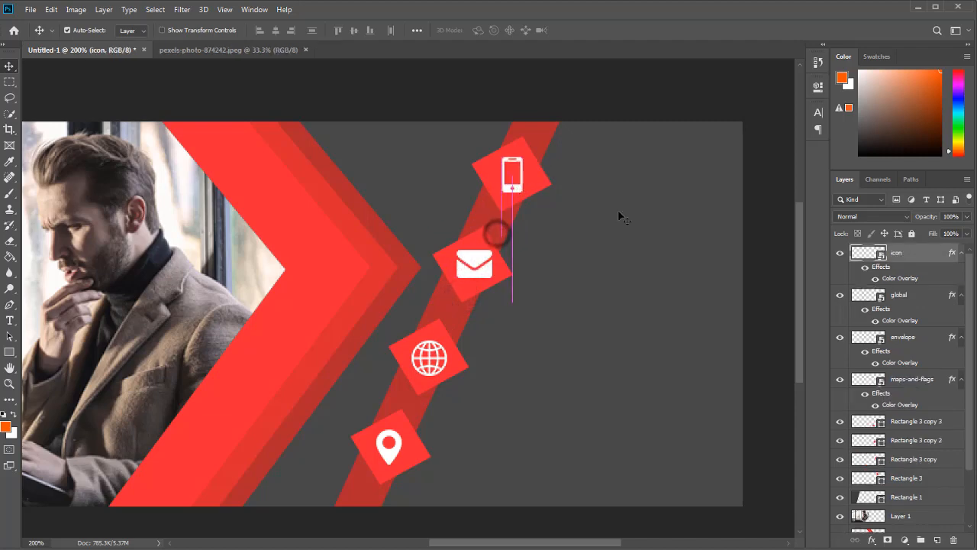
- Add a text line with a placeholder phone number on the grey area beside the icons
key("ctrl+minus")
key("ctrl+plus")
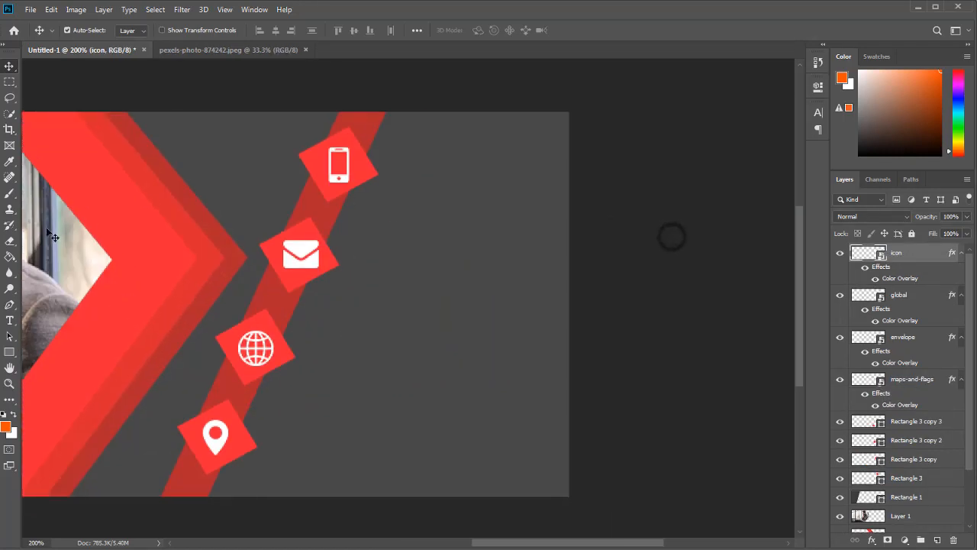
key("t")
left_click(377, 289)
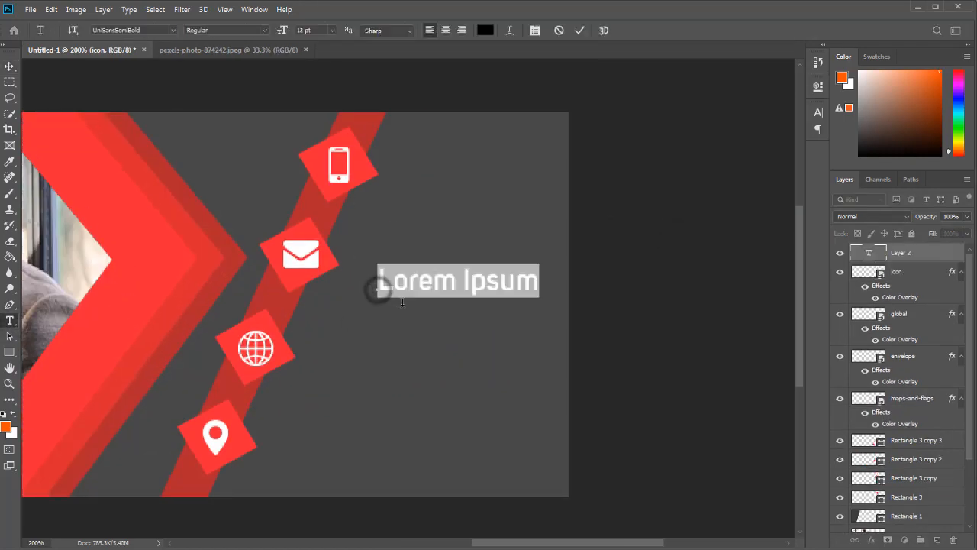
type("012 345")
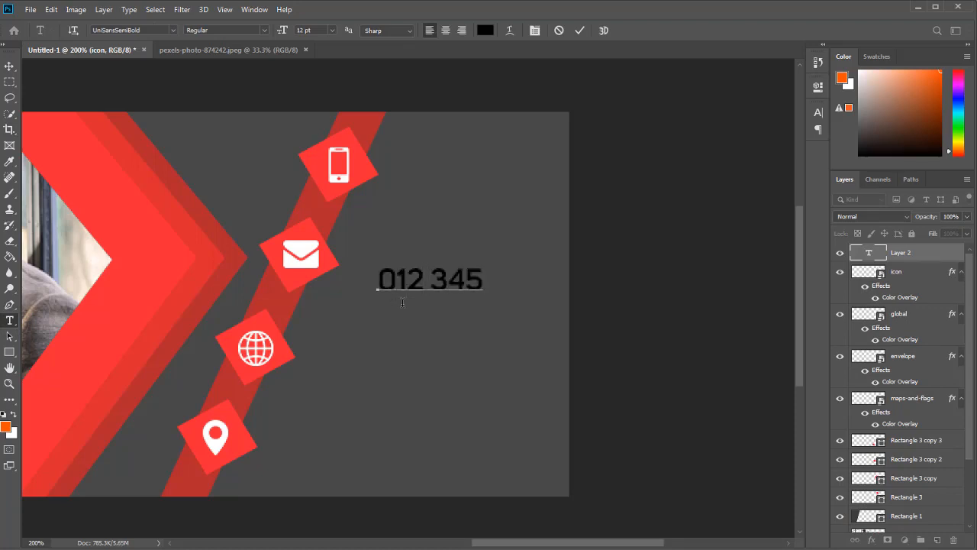
type(" 6789")
- Format the phone number text in white (ffffff) at 7 pt with tracking of 200
key("ctrl+a")
left_click(484, 30)
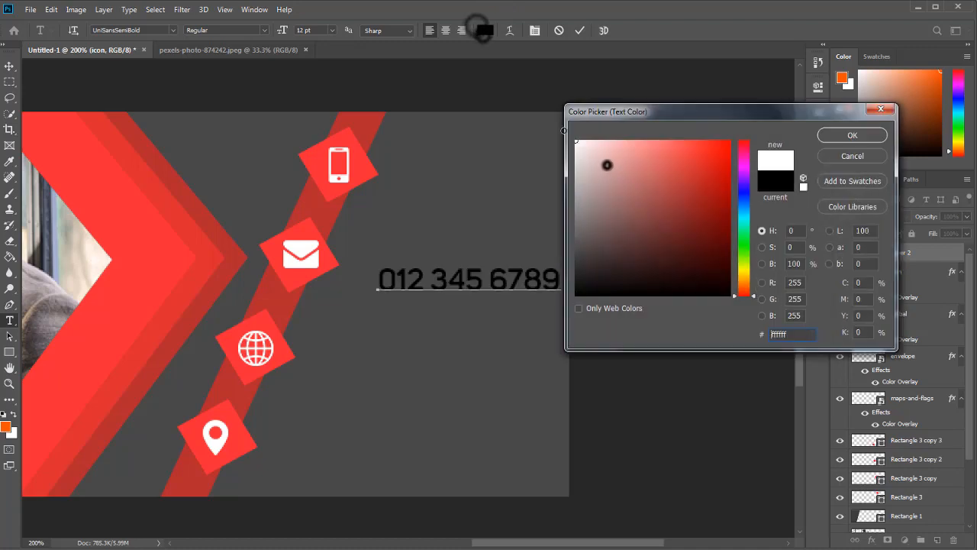
left_click(850, 135)
key("ctrl+t")
left_click_drag(687, 145, 685, 145)
left_click_drag(746, 158, 751, 157)
left_click_drag(687, 146, 686, 147)
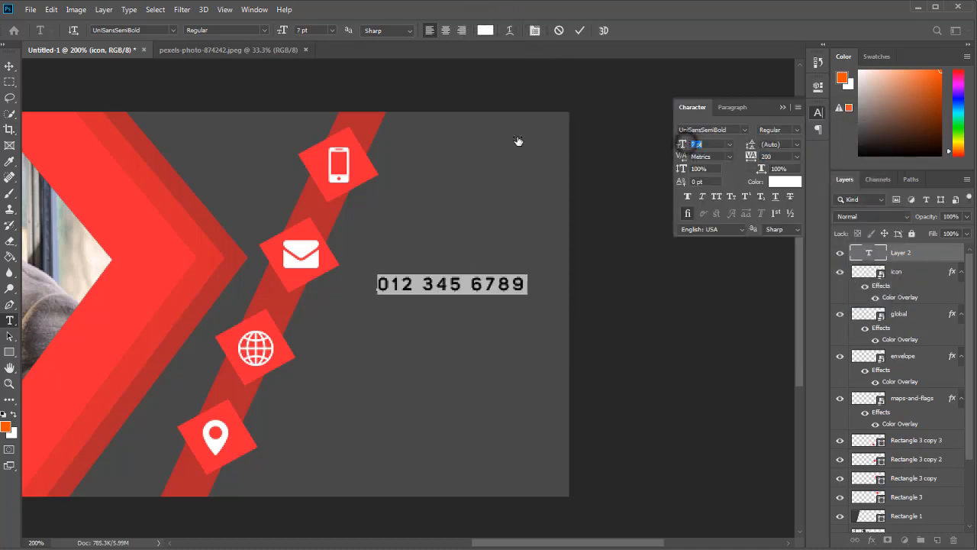
- Position the phone number beside the phone icon and place a duplicate of it beside the envelope icon
left_click(9, 67)
left_click_drag(440, 285, 449, 178)
left_click_drag(420, 181, 386, 271)
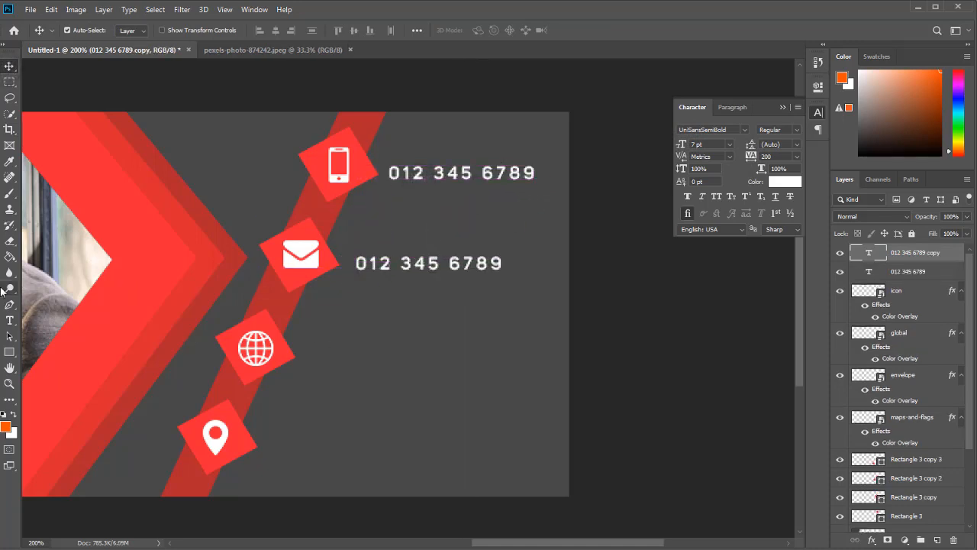
- Change the text beside the envelope icon to "your email goes here" and set its tracking to 0
key("t")
left_click(388, 264)
key("ctrl+a")
type("Y")
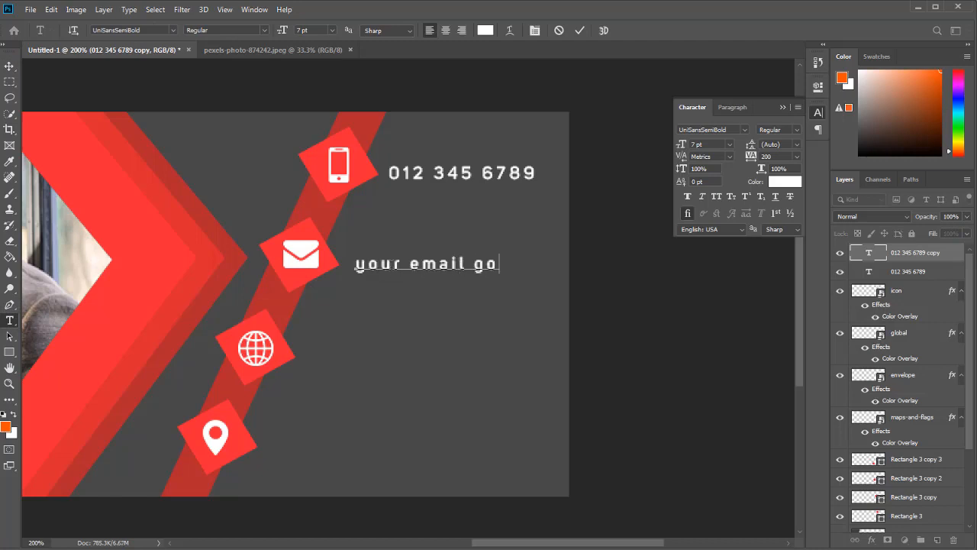
type("our email goes here")
key("ctrl+a")
left_click(796, 156)
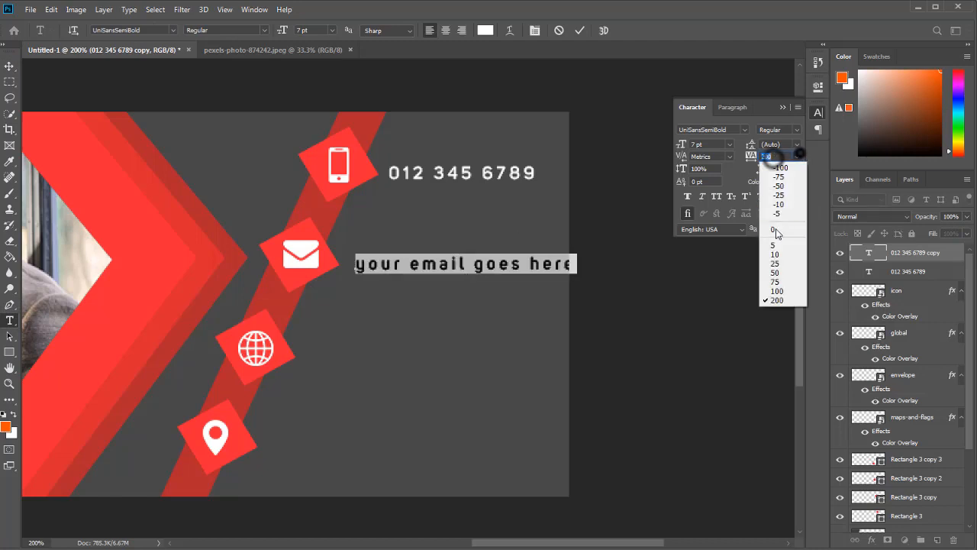
left_click(775, 233)
left_click(747, 274)
key("v")
left_click_drag(400, 271, 463, 356)
left_click(9, 321)
type("www.yourwebsite.com")
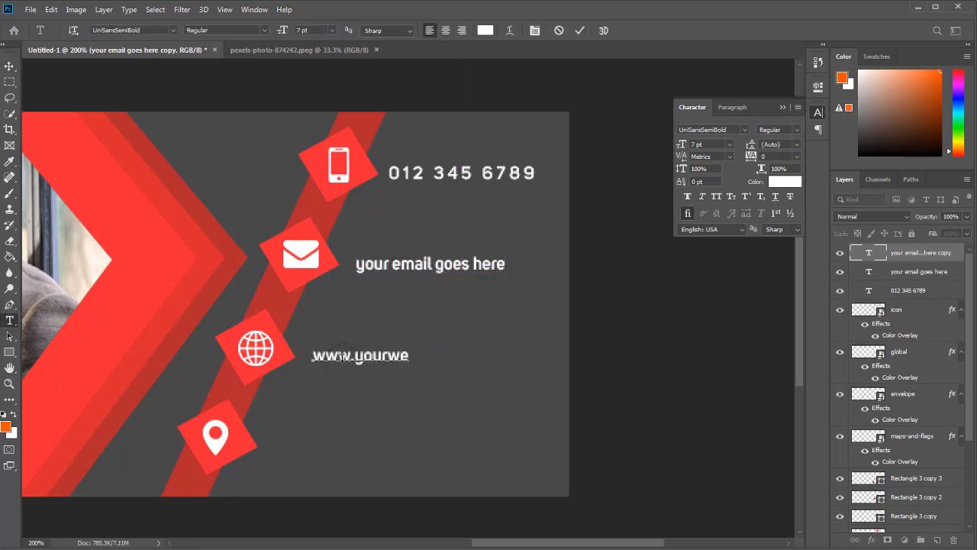
- Duplicate the website line beside the map pin icon and change the copy to "your address goes here"
left_click(10, 66)
double_click(405, 356)
left_click_drag(338, 440, 330, 471)
key("t")
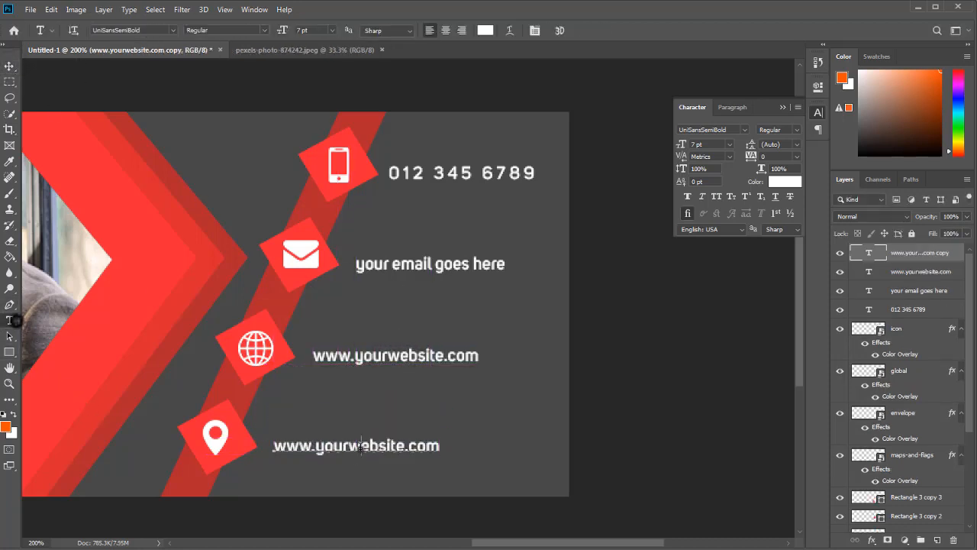
double_click(361, 446)
type("your address goes here")
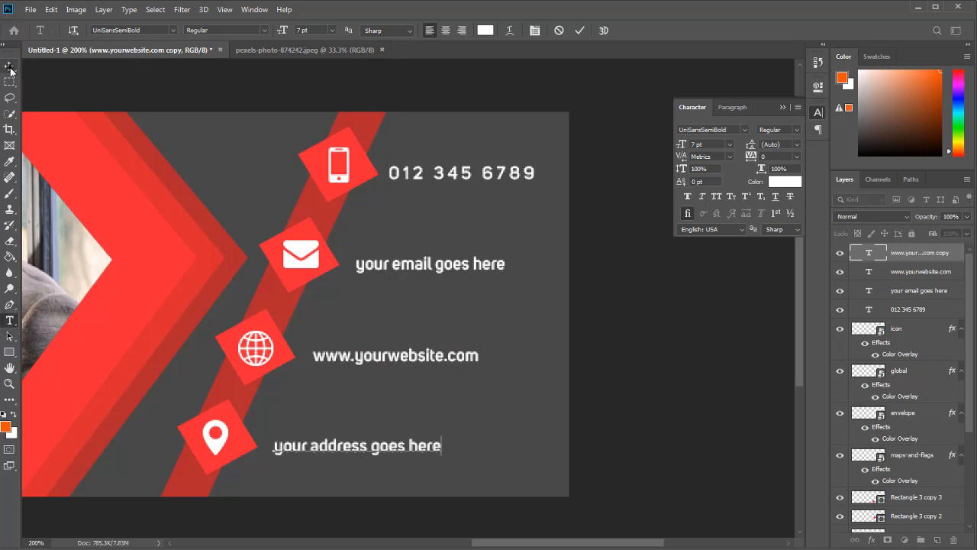
left_click(10, 67)
- Add the white heading "YOUR BUSINESS" over the dark part of the photo and set its size to 15 pt
key("ctrl+1")
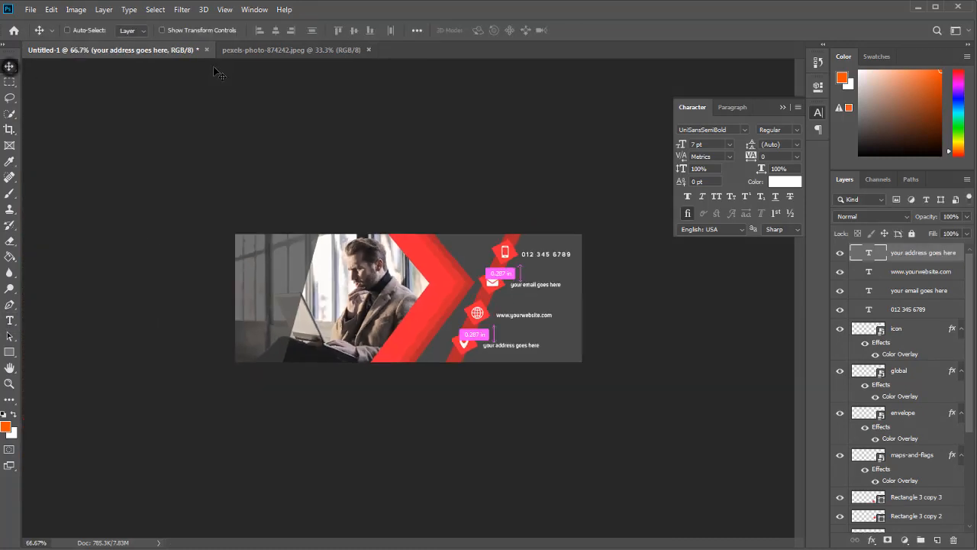
key("t")
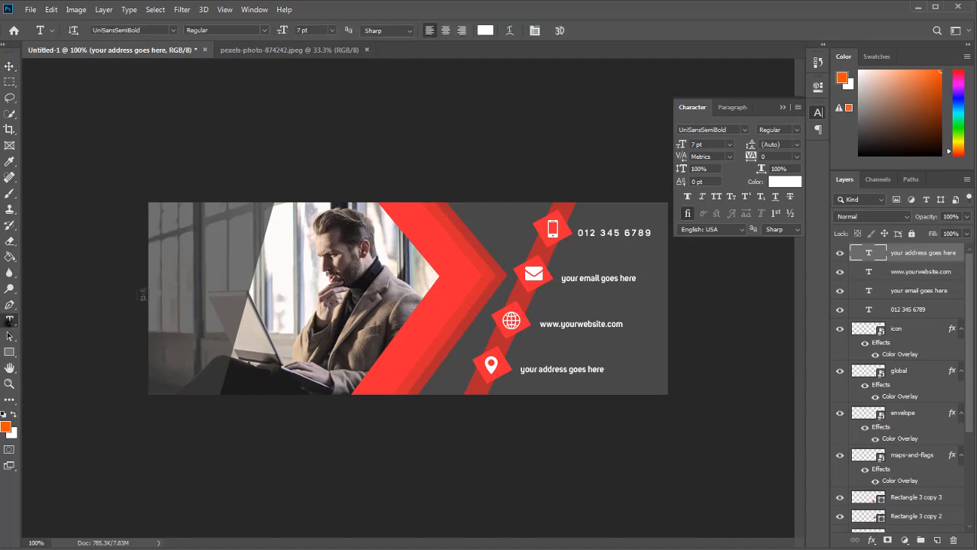
left_click(164, 293)
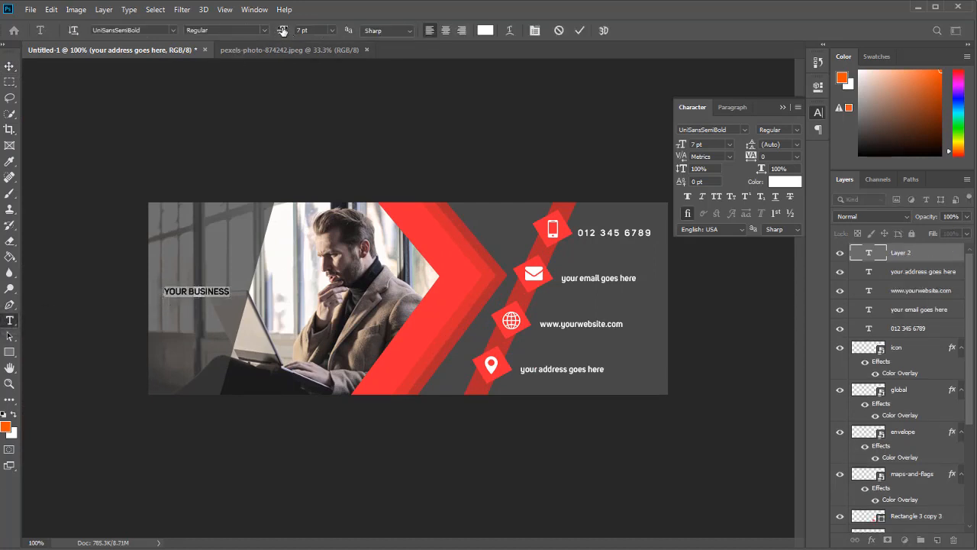
left_click_drag(283, 31, 287, 29)
left_click(7, 68)
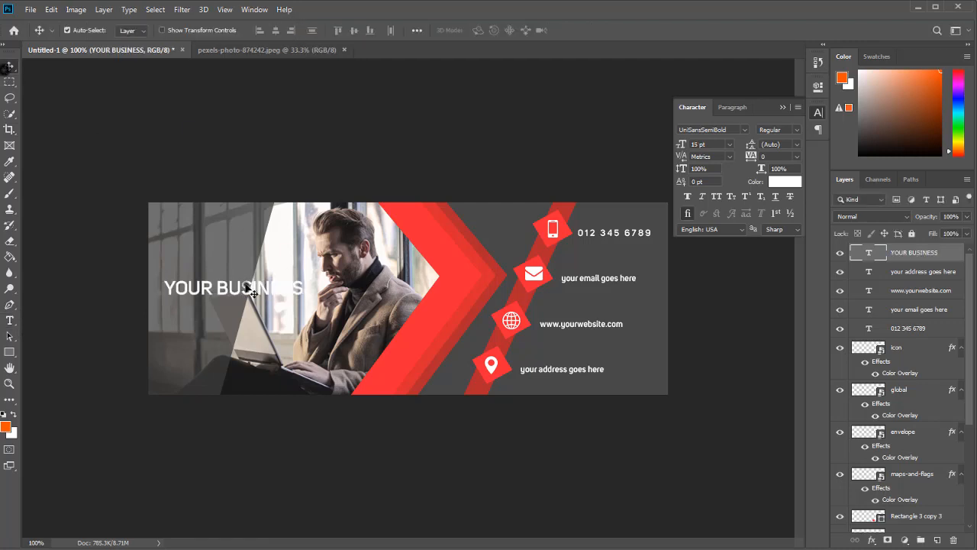
- Move the heading to the banner's upper-left corner and cut the word BUSINESS so only YOUR remains
left_click_drag(248, 292, 204, 225)
left_click(10, 320)
double_click(206, 224)
key("ctrl+x")
left_click(9, 65)
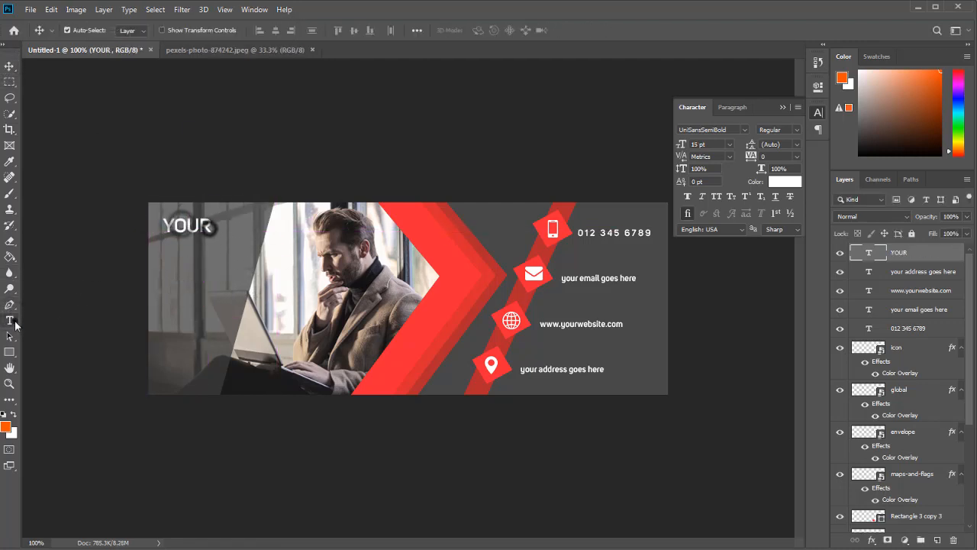
- Add "BUSINESS" as a separate 15 pt text line and align it directly beneath YOUR
left_click(10, 320)
left_click(177, 286)
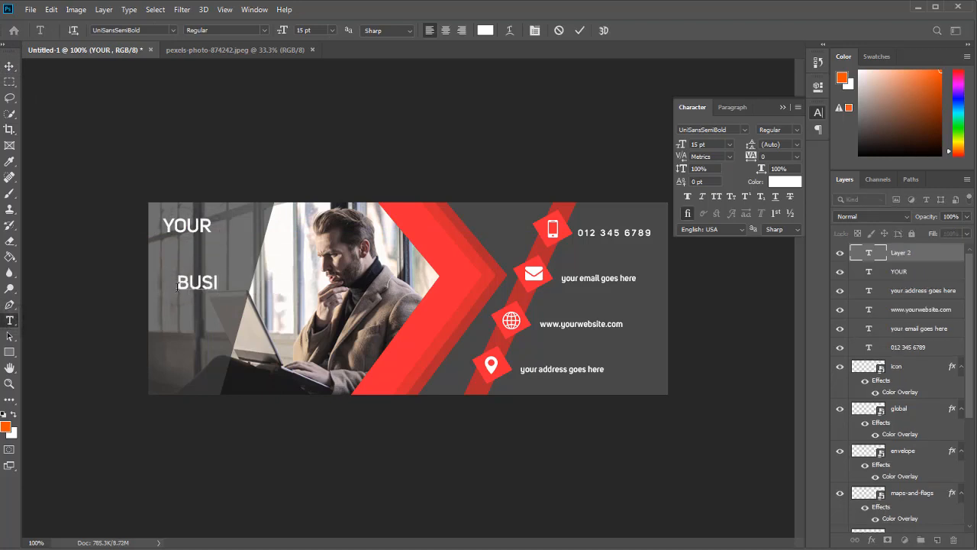
left_click(9, 66)
left_click_drag(226, 283, 206, 270)
- Duplicate the BUSINESS line directly beneath itself and change the copy's text to "GROWS"
double_click(213, 248)
left_click(9, 66)
double_click(172, 272)
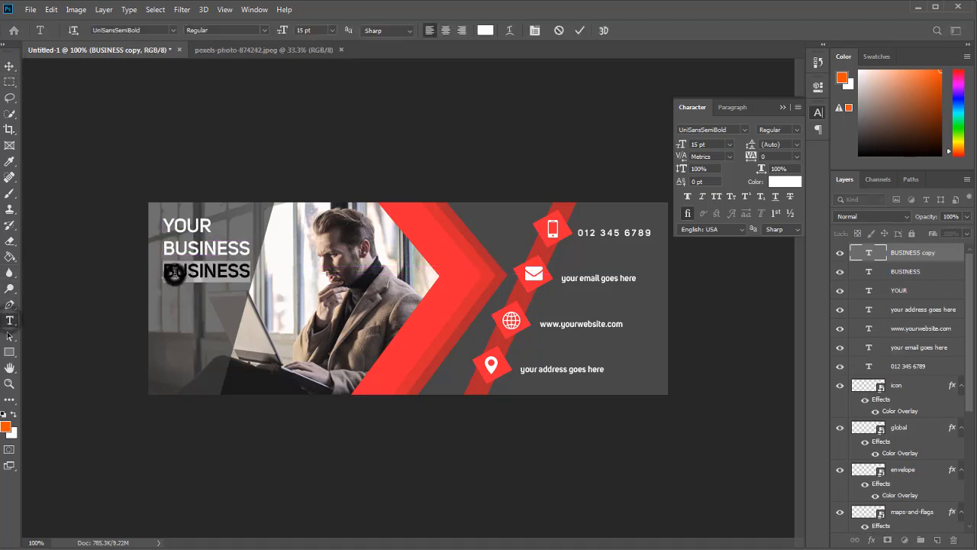
key("BackSpace")
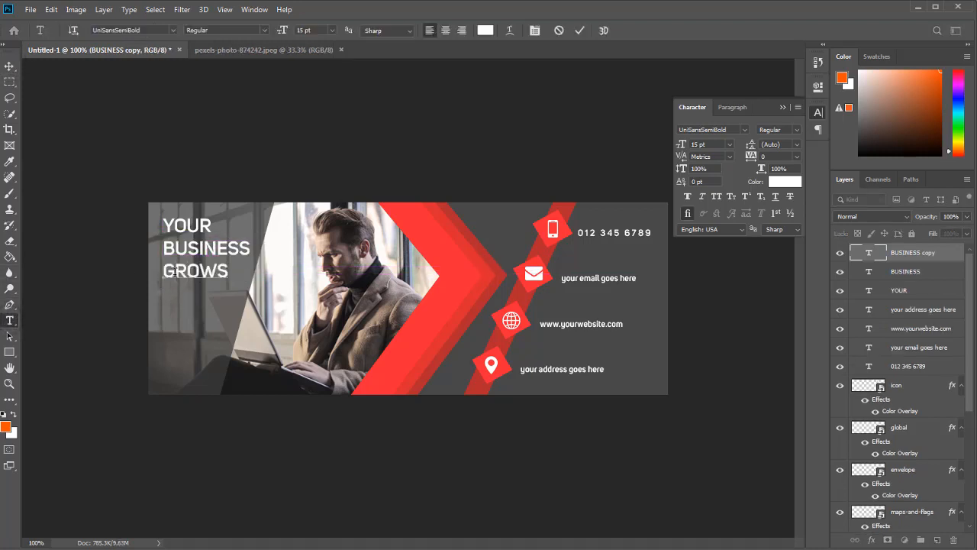
left_click(9, 66)
double_click(181, 275, "alt")
left_click(9, 67)
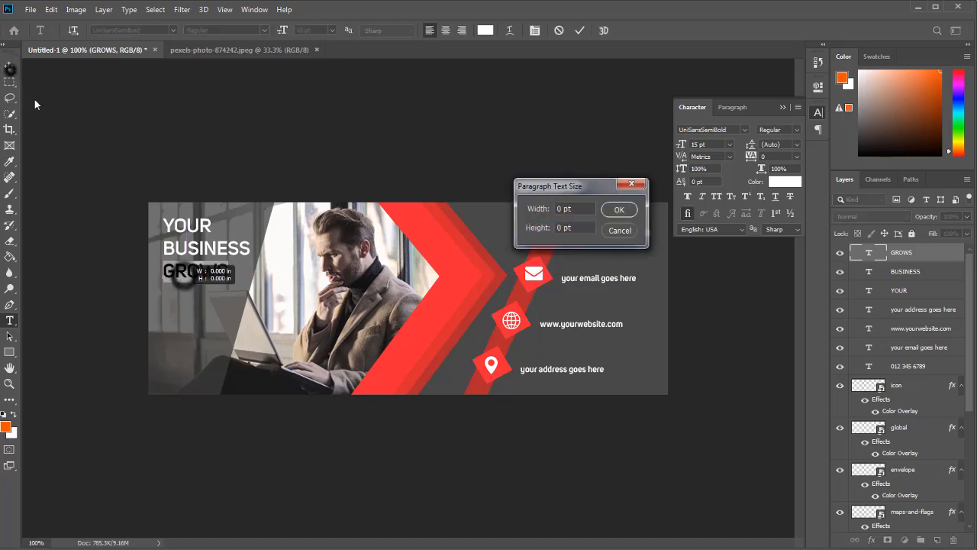
left_click(620, 230)
left_click_drag(194, 275, 206, 303, "alt")
key("ctrl+z")
key("ctrl+z")
key("ctrl+z")
double_click(191, 275)
left_click(189, 293)
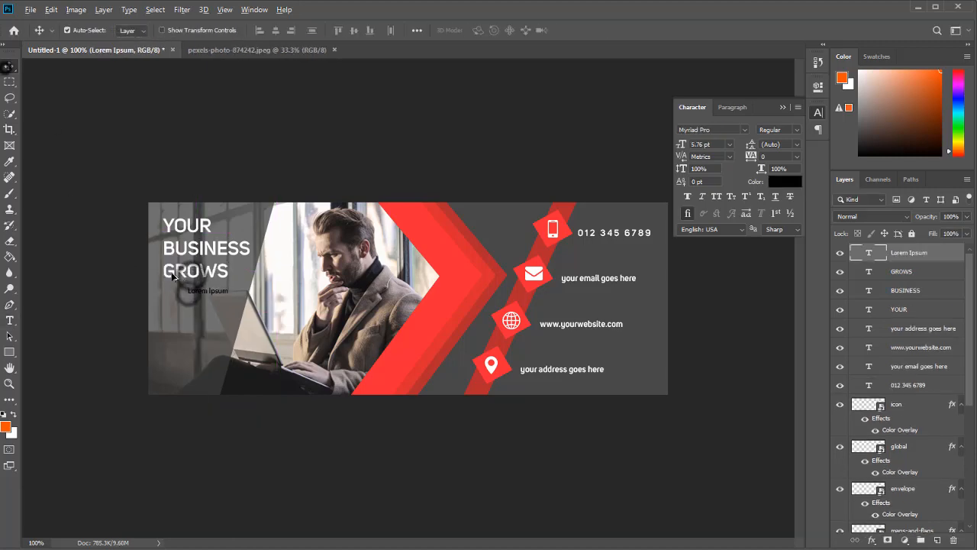
key("ctrl+z")
key("ctrl+plus")
key("ctrl+z")
key("ctrl+minus")
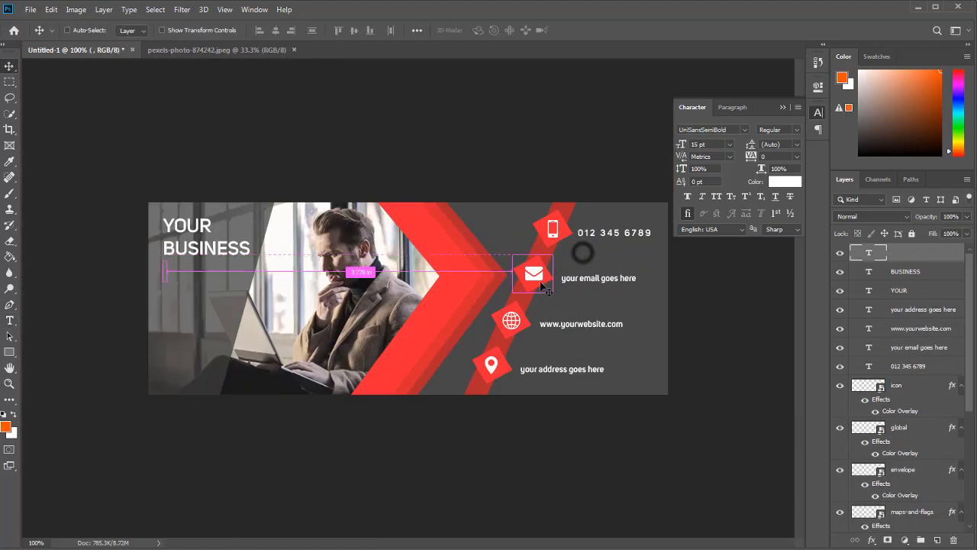
- Restore the word "GROWS" in the emptied text line beneath BUSINESS
double_click(909, 252)
left_click(794, 149)
left_click(143, 127)
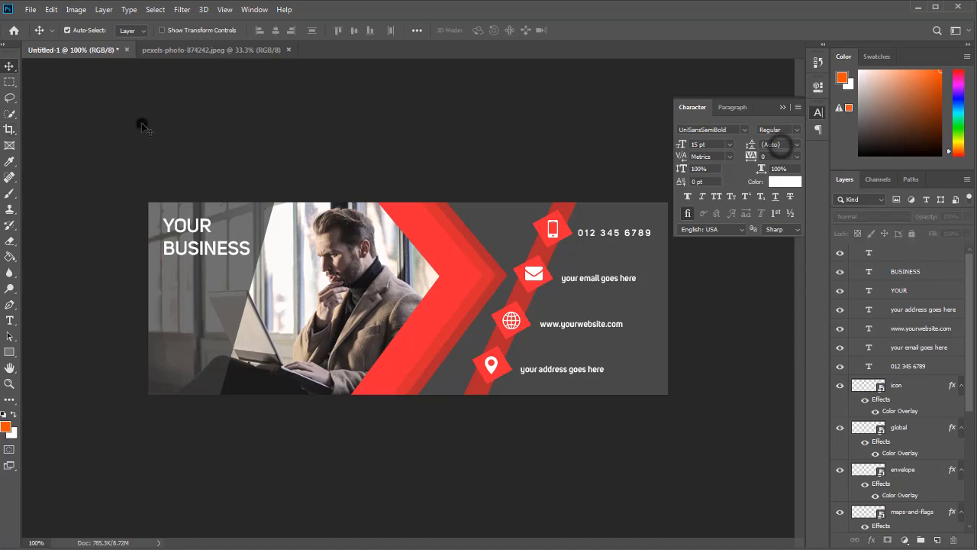
key("ctrl+plus")
left_click_drag(157, 236, 504, 290)
double_click(337, 304)
left_click(326, 351, "alt")
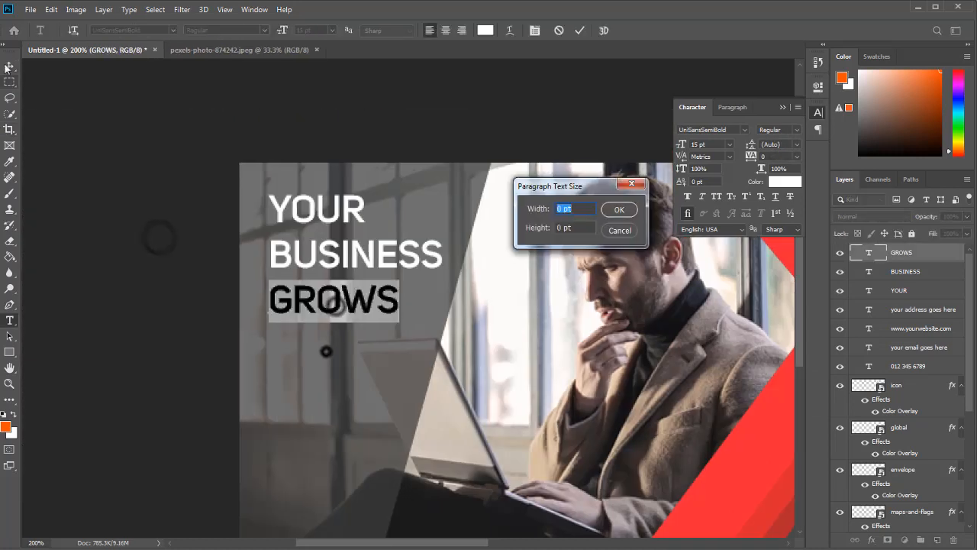
left_click(632, 231)
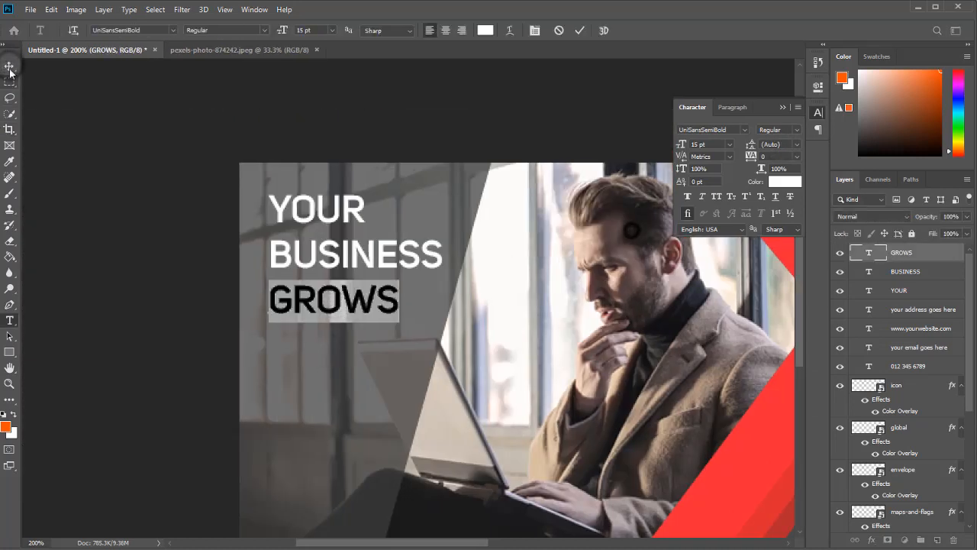
key("ctrl+Return")
- Duplicate the GROWS line beneath itself with matching line spacing and change the copy's text to "HERE"
key("v")
left_click_drag(331, 310, 334, 356)
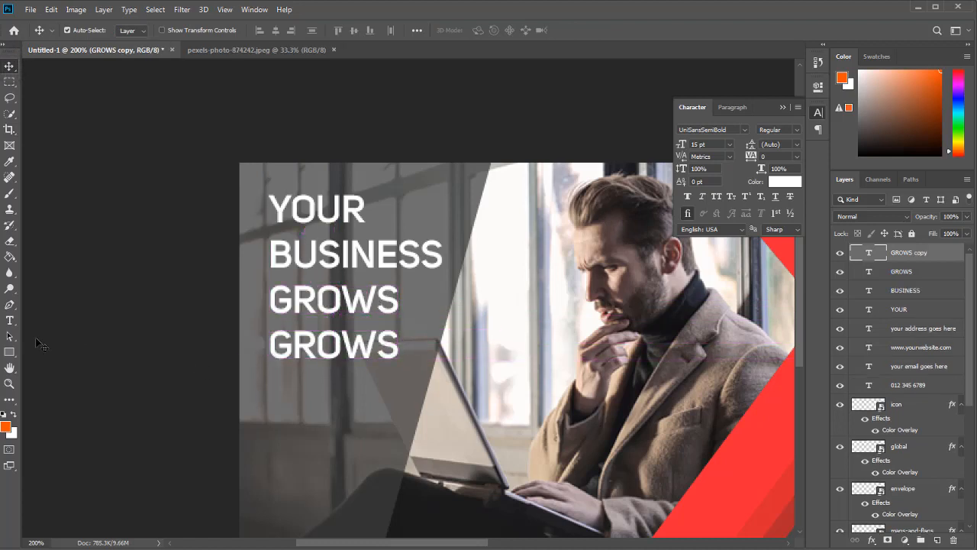
key("t")
double_click(334, 344)
type("here")
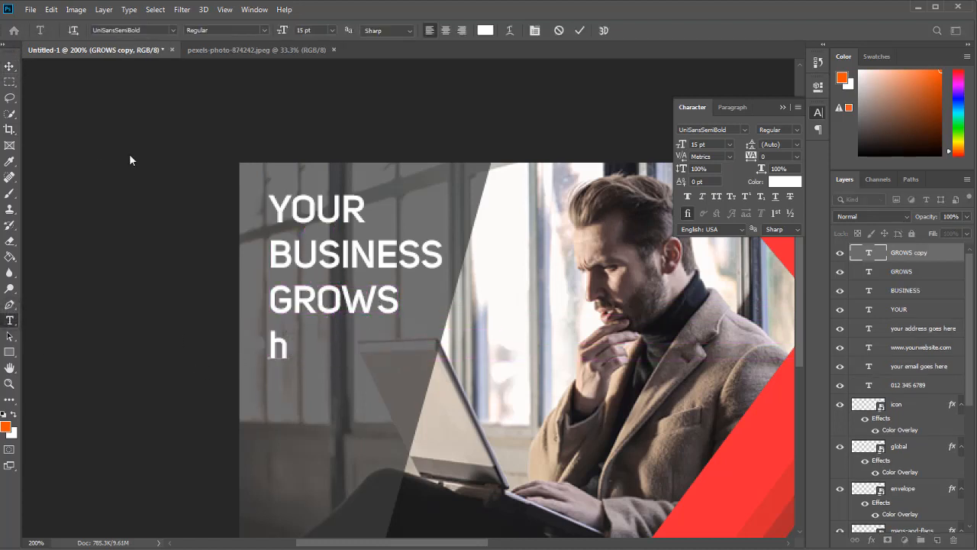
key("ctrl+Return")
key("v")
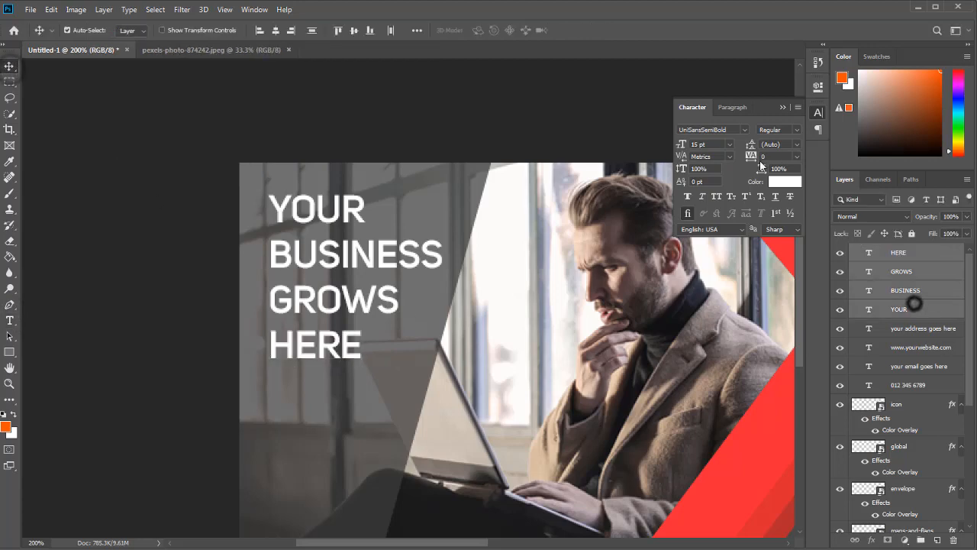
- Recolor the BUSINESS and GROWS lines with the red #f32836 sampled from the chevron
left_click(912, 290)
left_click(907, 271, "shift")
left_click(786, 180)
left_click(777, 448)
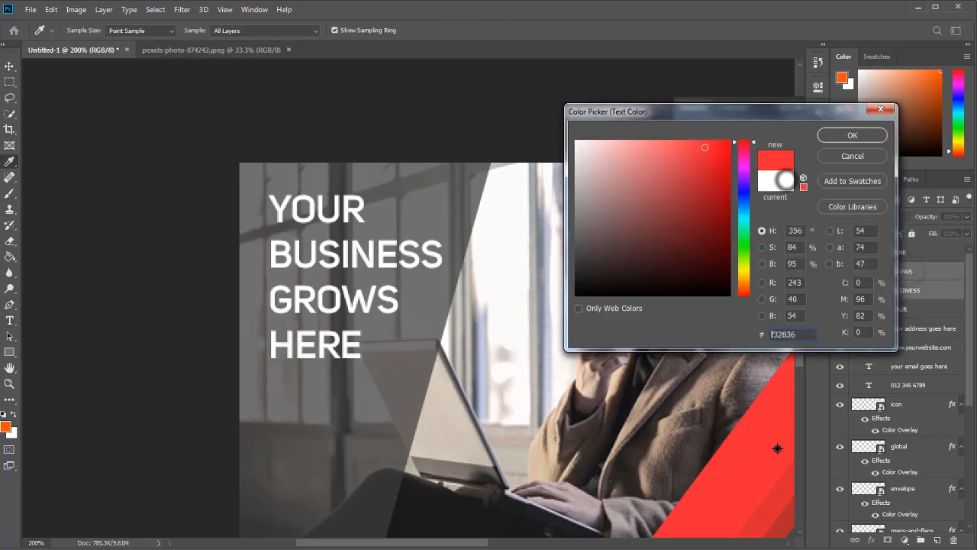
left_click(845, 138)
- Nudge the four heading lines YOUR, BUSINESS, GROWS and HERE together down and slightly to the left
left_click(896, 253)
left_click(911, 306, "shift")
key("ctrl+minus")
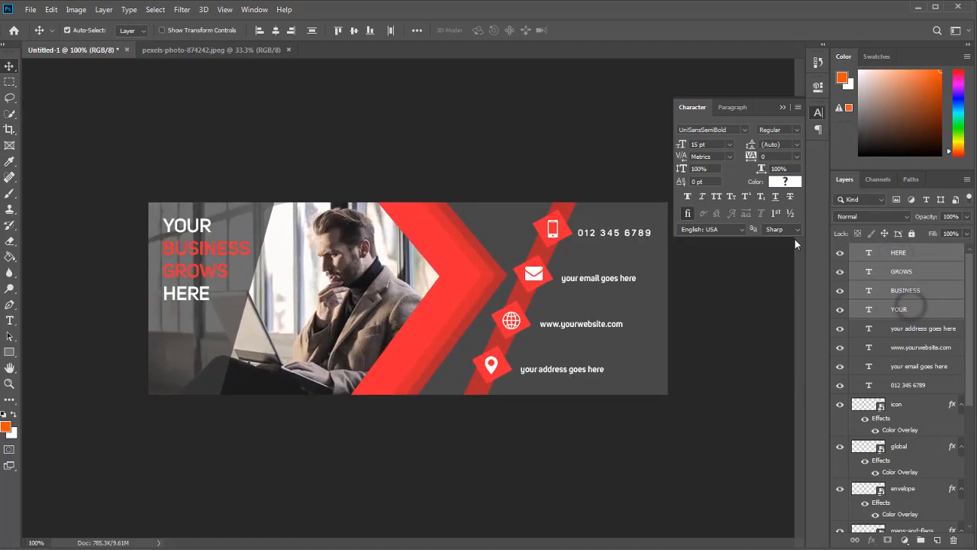
key("shift+Down")
key("Left")
key("Left")
key("Left")
key("Left")
key("Left")
key("Left")
key("Down")
key("Down")
key("Down")
key("Down")
key("Down")
key("Down")
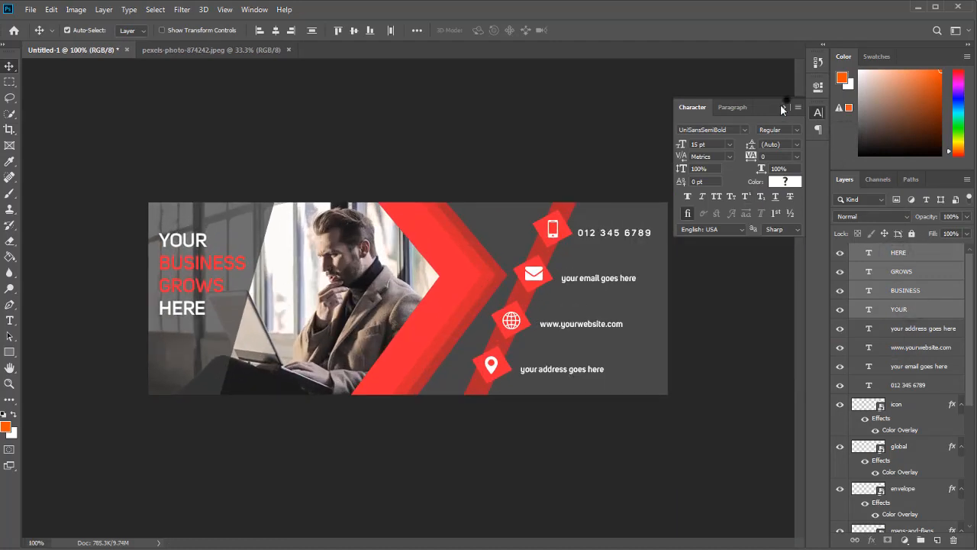
- Draw a rectangle over the banner's lower-right corner and fill it with the chevron's red, #f32836
left_click(781, 106)
left_click(9, 352)
left_click(624, 247)
left_click_drag(634, 314, 706, 455)
left_click(644, 159)
left_click(763, 182)
left_click(457, 274)
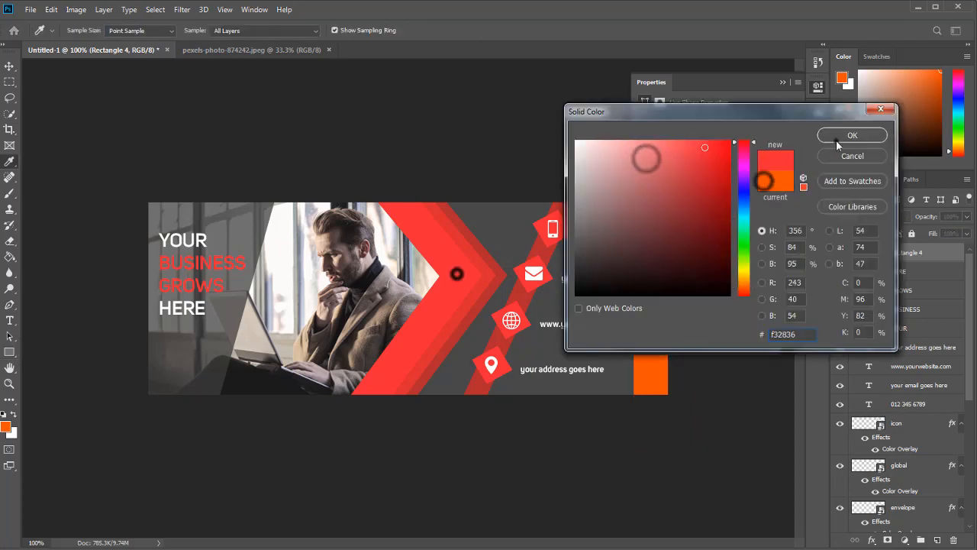
left_click(840, 137)
- Rotate and reposition the red rectangle so it forms a slanted wedge in the banner's lower-right corner
left_click(8, 66)
left_click(212, 29)
left_click_drag(716, 310, 749, 347)
left_click_drag(711, 328, 748, 301)
left_click_drag(664, 476, 677, 478)
key("Return")
left_click(649, 425, "ctrl")
left_click(782, 81)
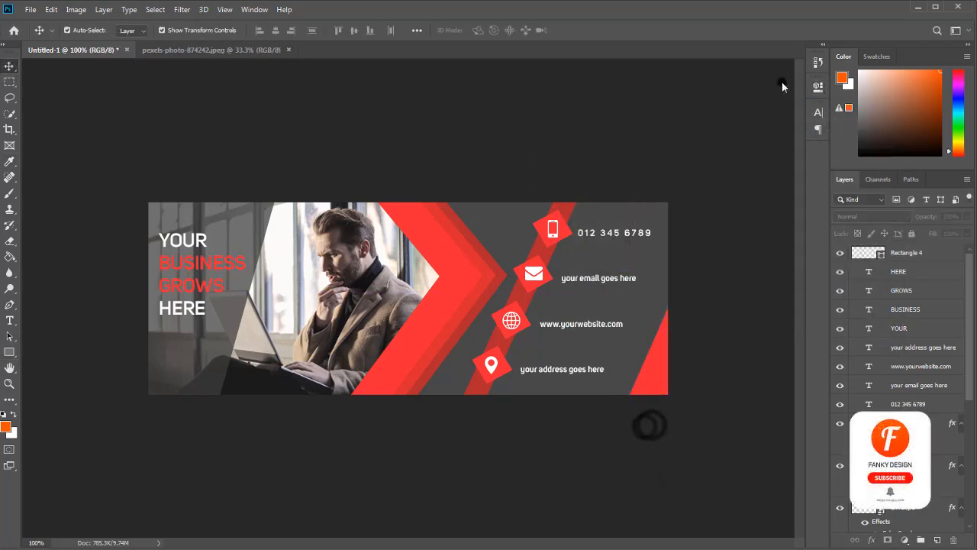
key("ctrl+0")
key("ctrl+minus")
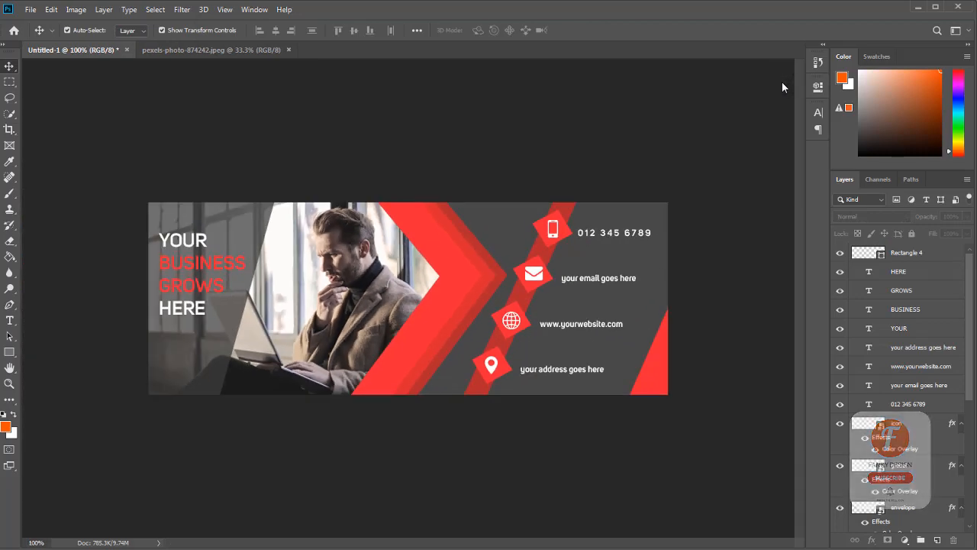